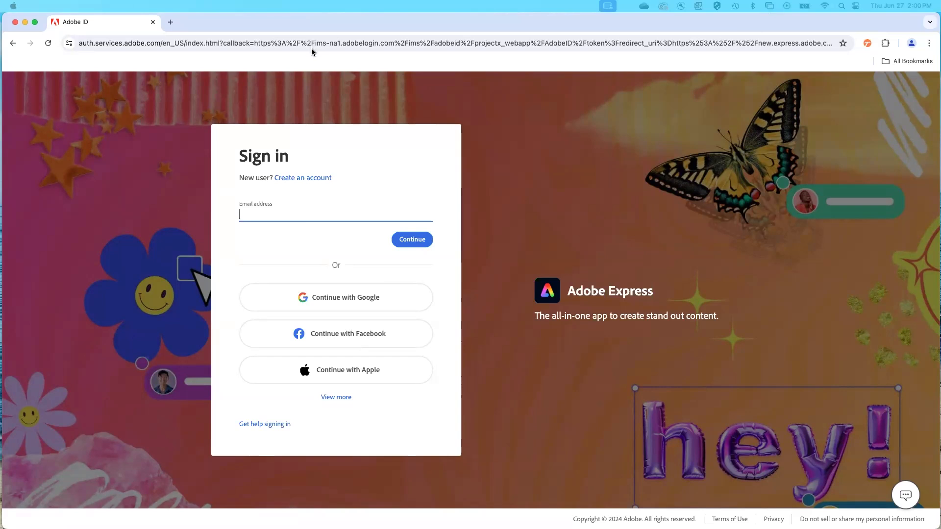
# Go to new.express.adobe.com in the browser
pyautogui.click(254, 27)
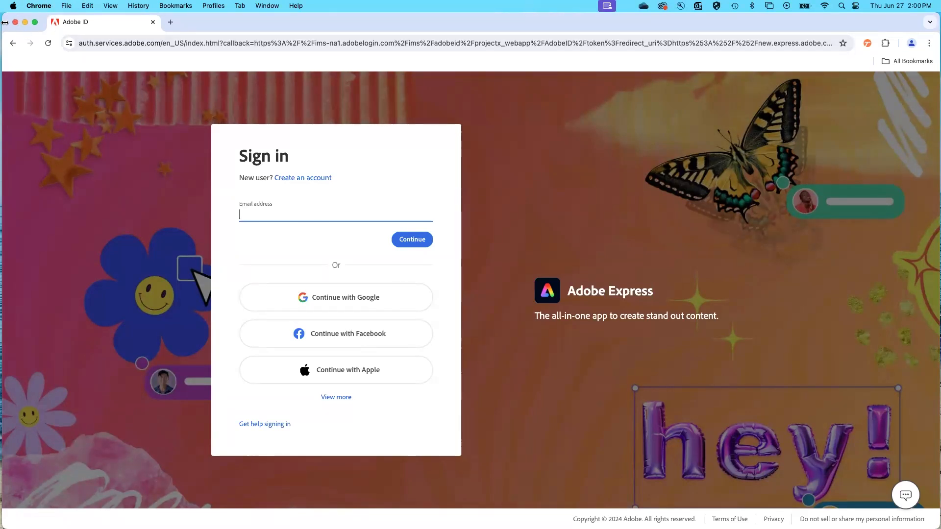
pyautogui.click(124, 43)
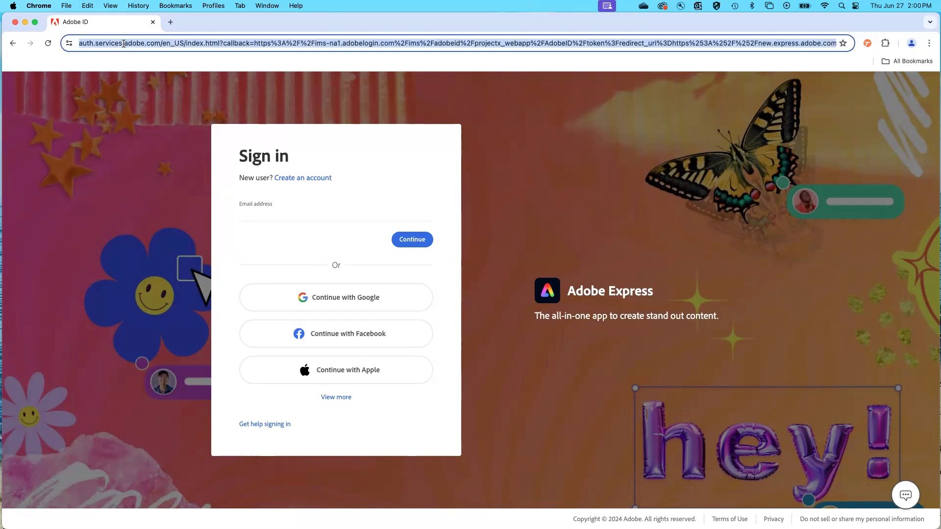
pyautogui.write('new.express.adobe.')
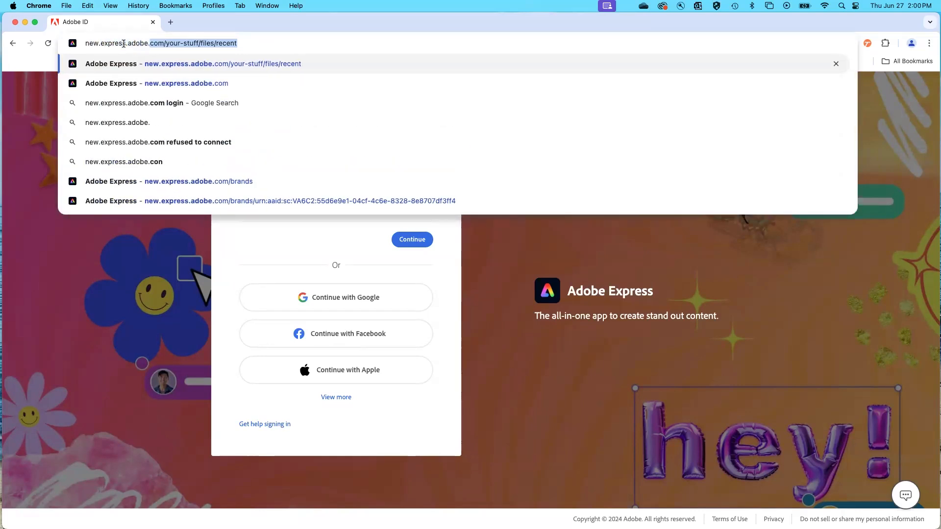
pyautogui.write('com')
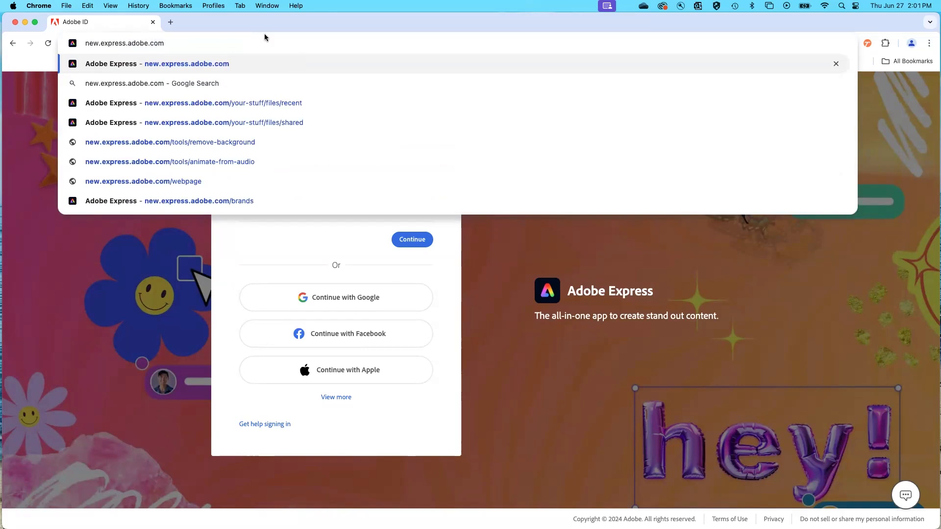
pyautogui.click(221, 65)
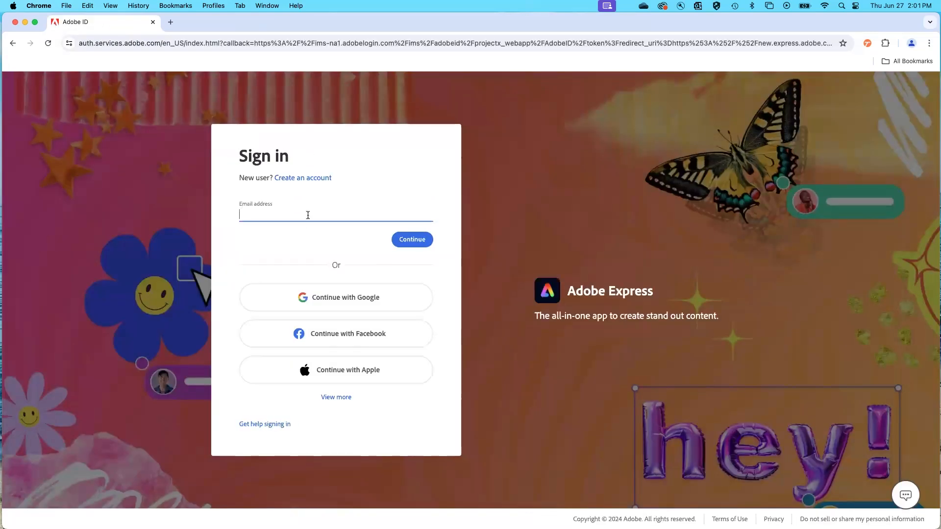
# Sign in with the account's e-mail address and choose the Company or School Account
pyautogui.click(307, 215)
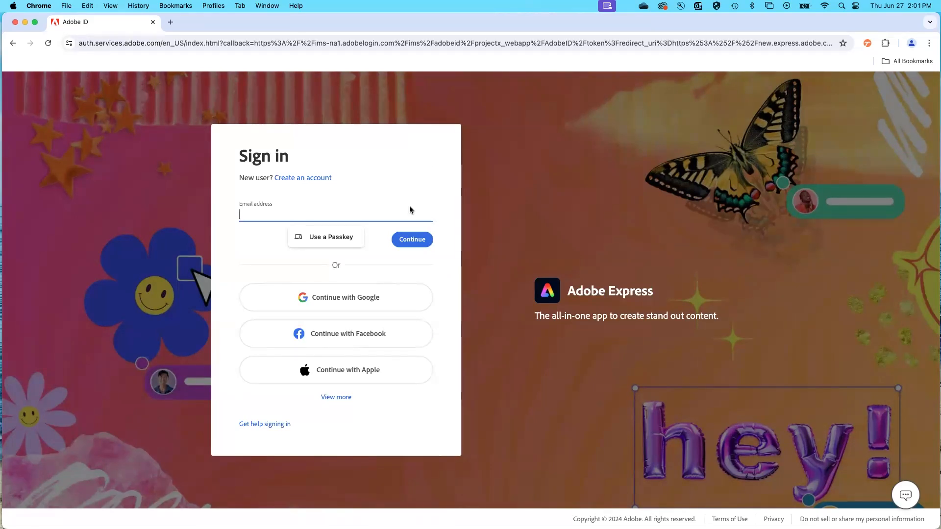
pyautogui.write('mullett')
pyautogui.press('Down')
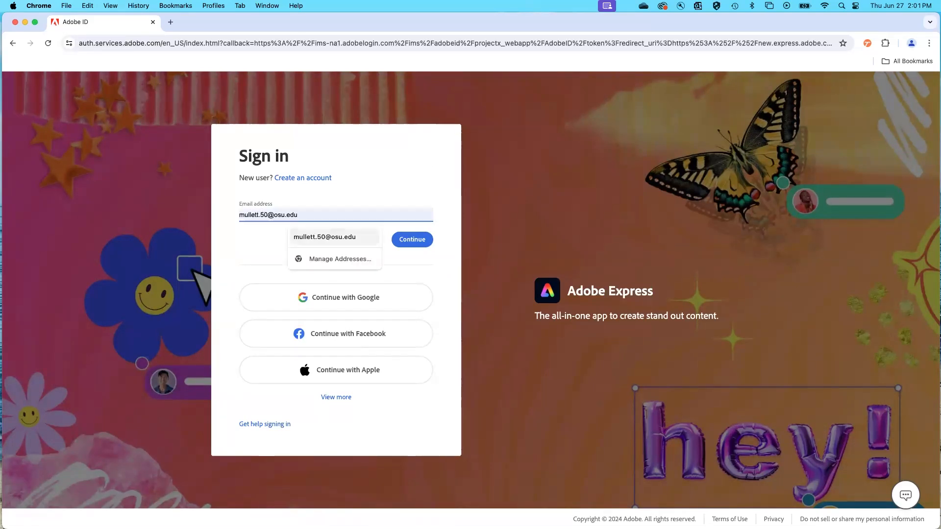
pyautogui.press('Return')
pyautogui.click(427, 243)
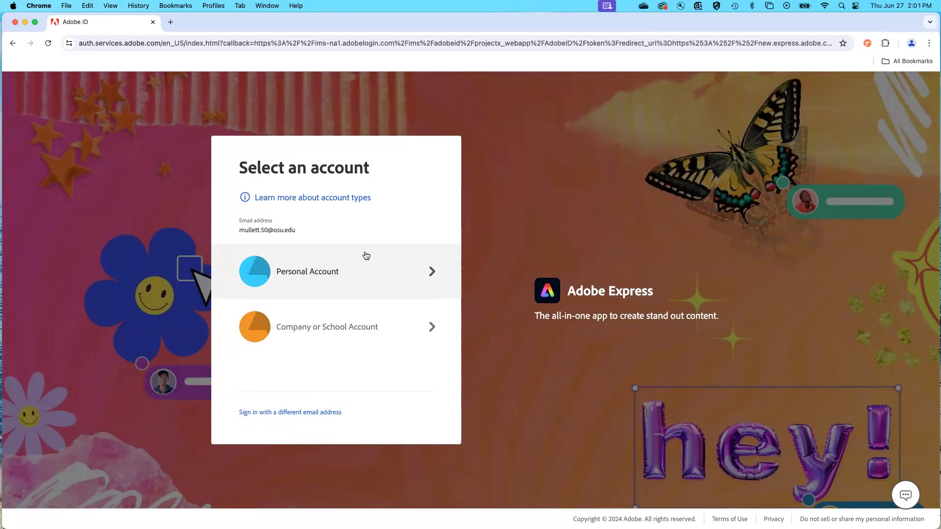
pyautogui.click(336, 330)
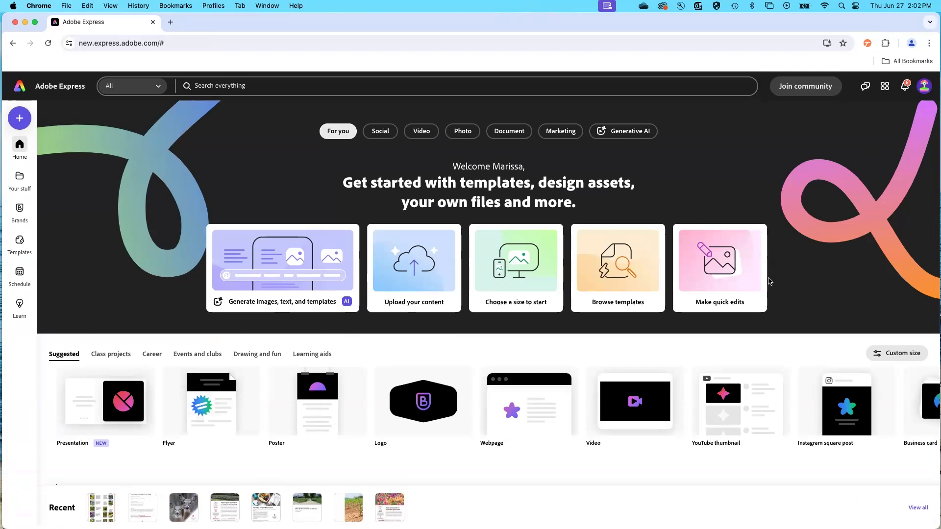
# Look through the home page's suggested formats, generative AI tools, quick actions and trend templates, and return to its start
pyautogui.scroll(-3, 669, 342)
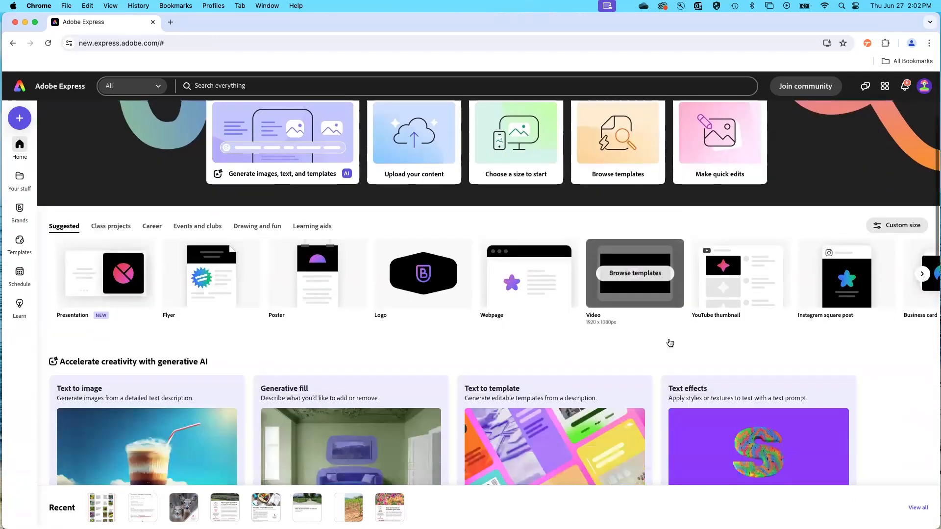
pyautogui.scroll(-5, 670, 342)
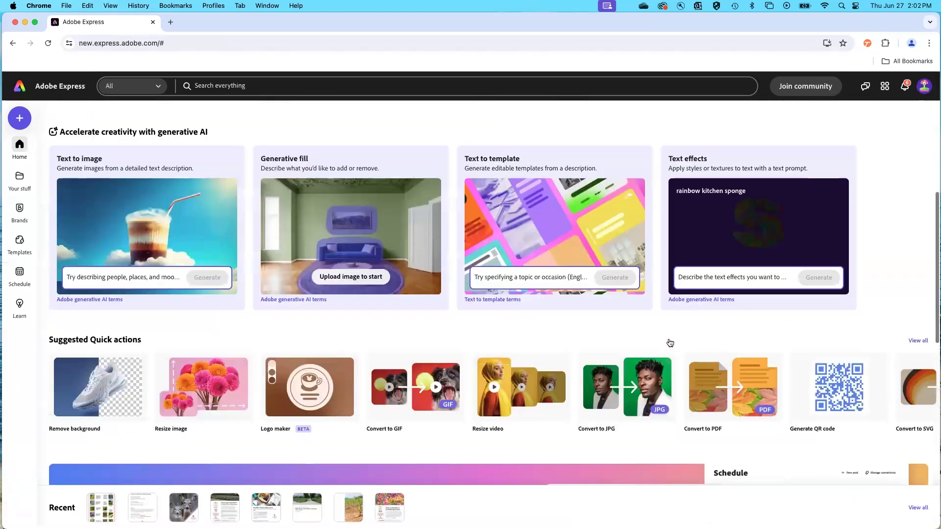
pyautogui.scroll(-10, 669, 342)
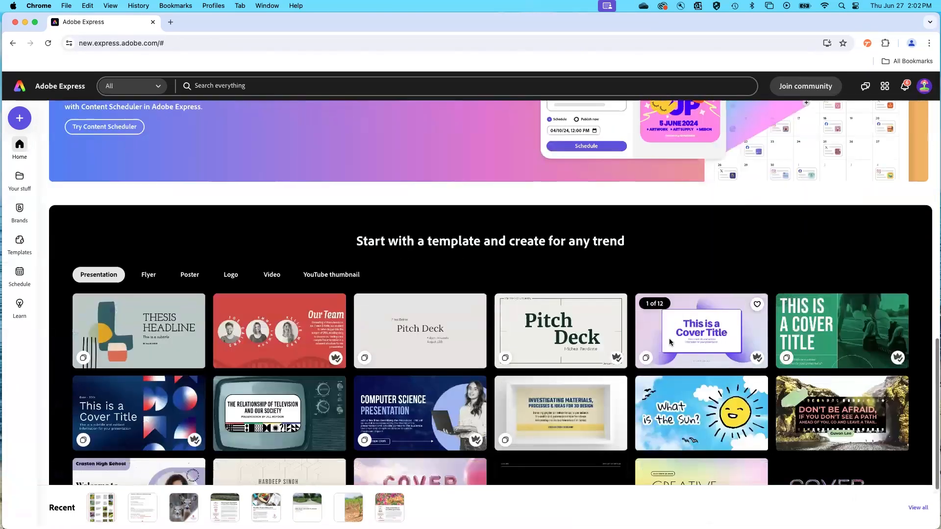
pyautogui.scroll(10, 670, 341)
pyautogui.scroll(12, 669, 338)
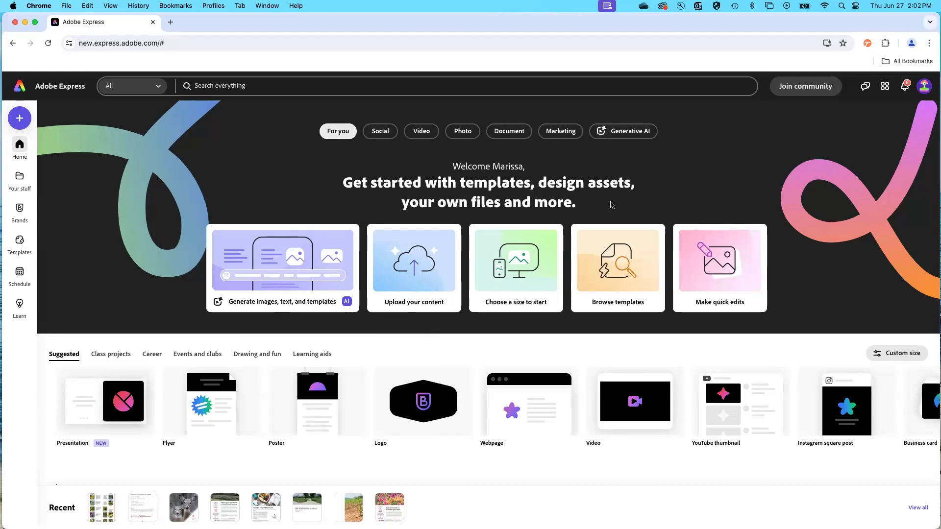
pyautogui.scroll(-3, 611, 204)
pyautogui.scroll(-1, 612, 204)
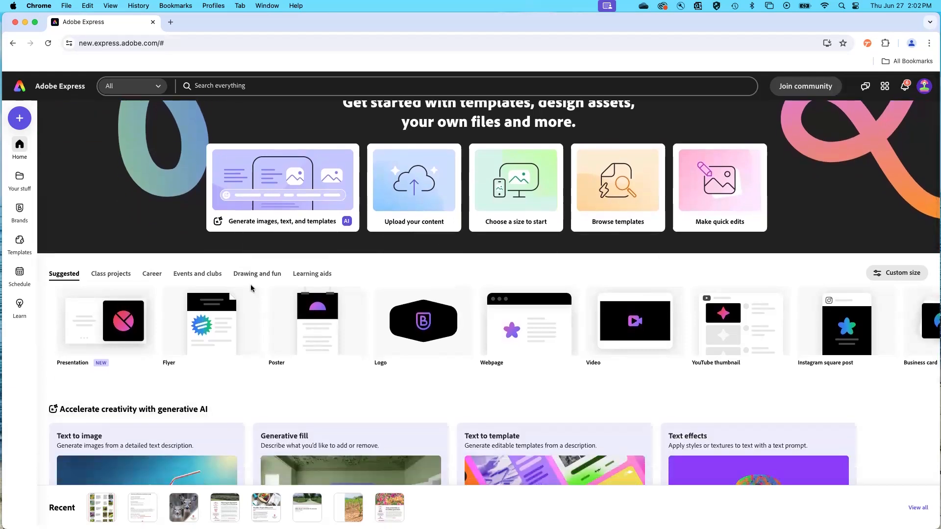
pyautogui.scroll(-1, 206, 304)
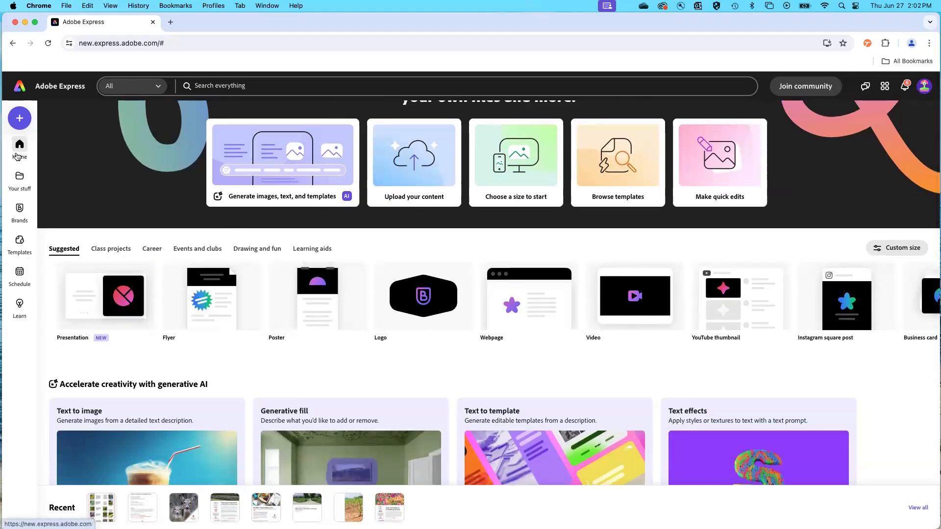
pyautogui.click(26, 147)
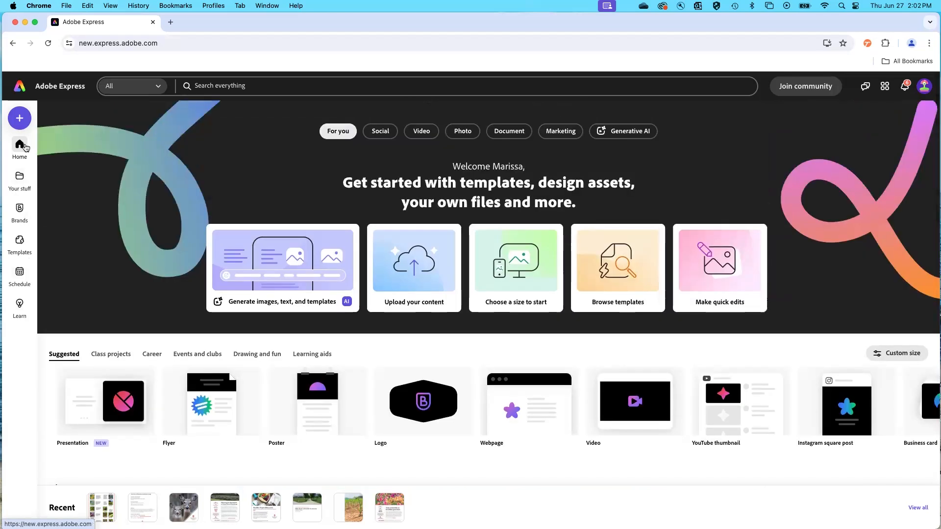
pyautogui.moveTo(18, 180)
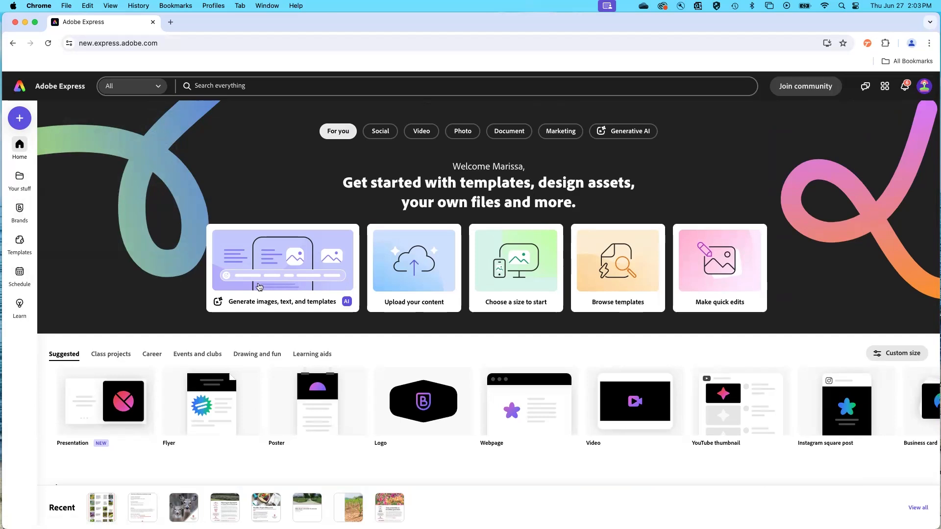
pyautogui.moveTo(571, 392)
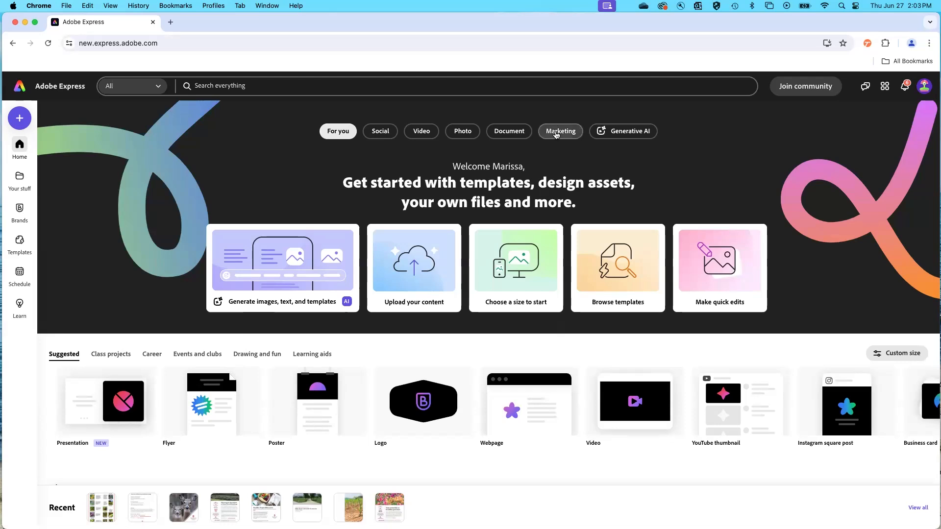
# Examine the Marketing category's templates and quick actions, and view the file chooser for starting from own content without choosing a file
pyautogui.click(557, 134)
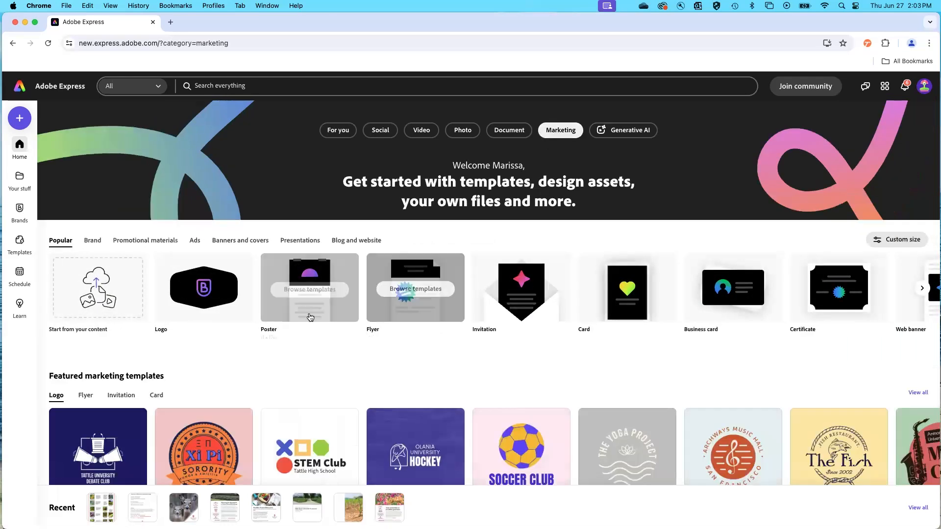
pyautogui.scroll(-3, 311, 316)
pyautogui.scroll(-3, 311, 316)
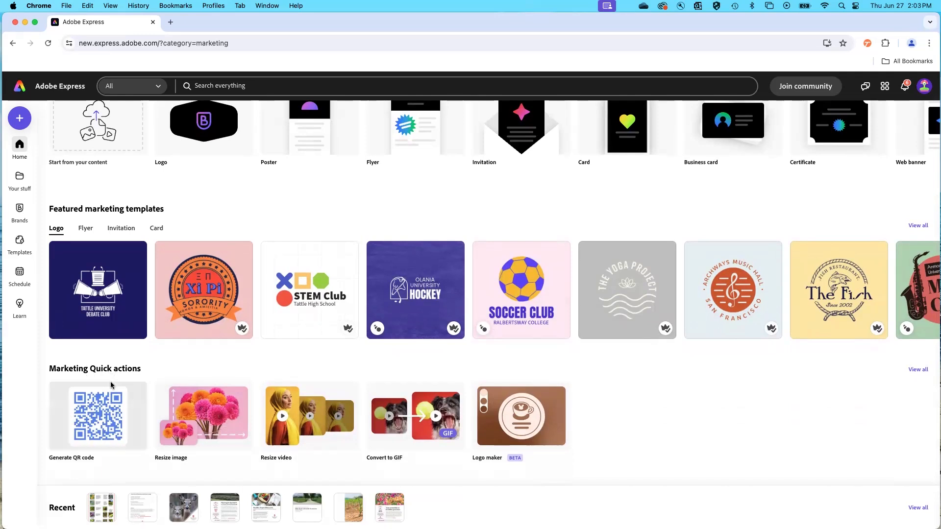
pyautogui.scroll(5, 103, 387)
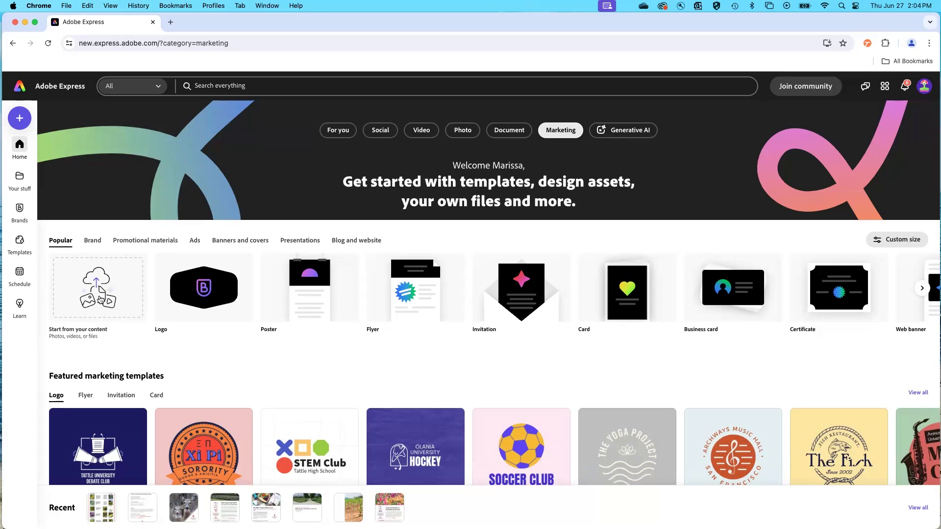
pyautogui.click(100, 299)
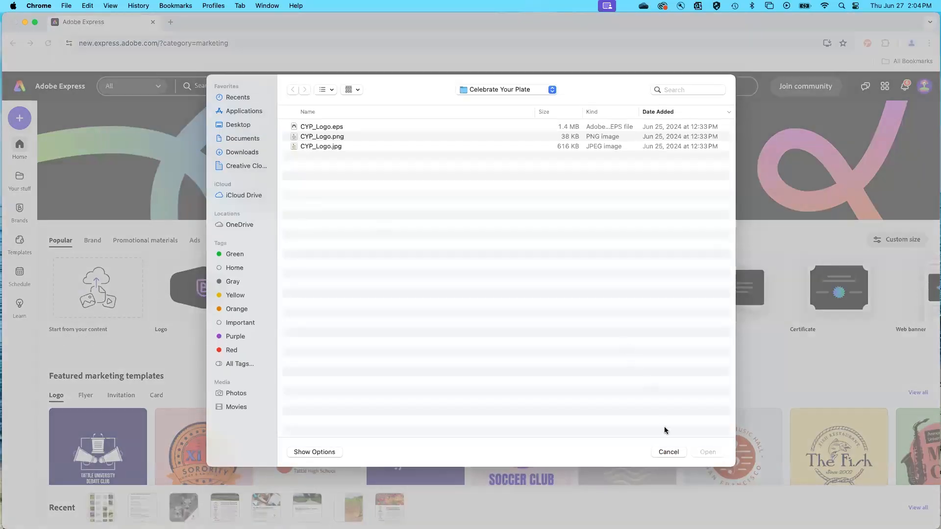
pyautogui.click(669, 451)
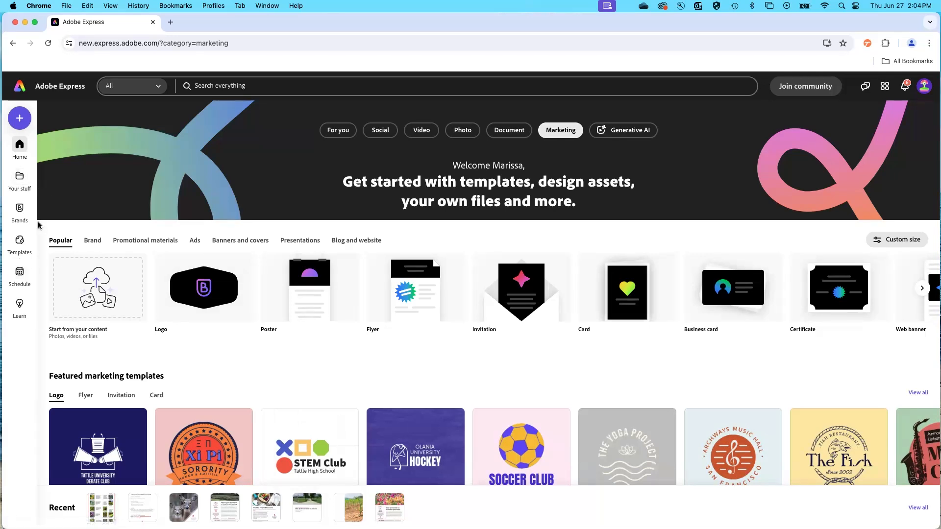
# Return to the home page and review its suggested design formats and generative AI tools
pyautogui.click(16, 152)
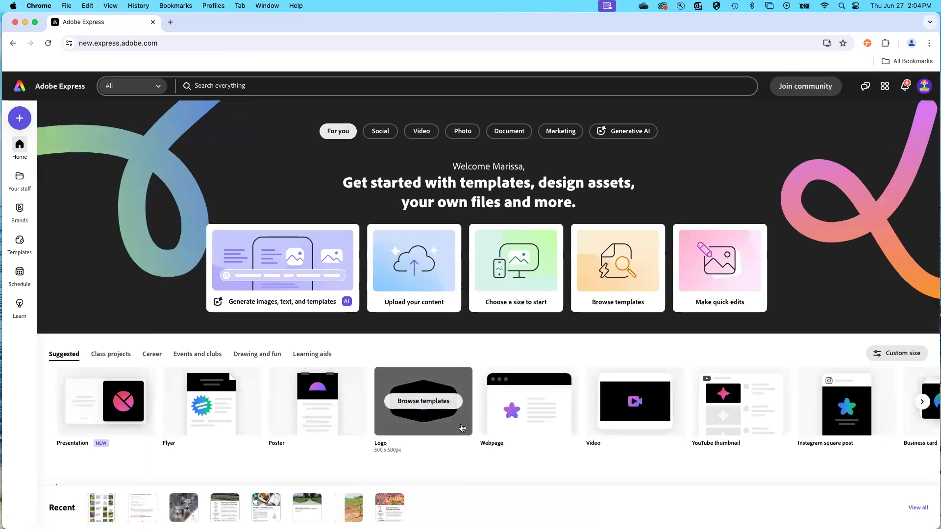
pyautogui.scroll(-3, 461, 428)
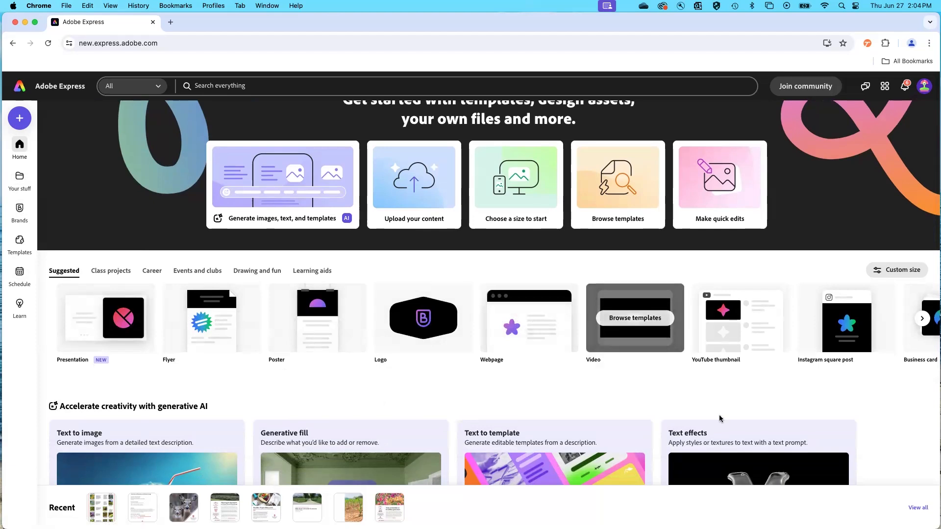
pyautogui.scroll(-2, 785, 314)
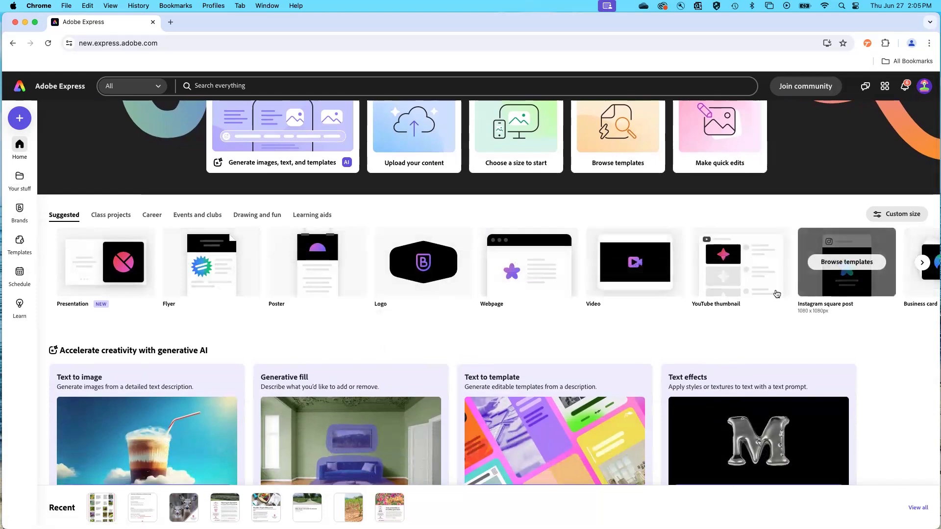
pyautogui.scroll(2, 670, 320)
pyautogui.scroll(1, 670, 320)
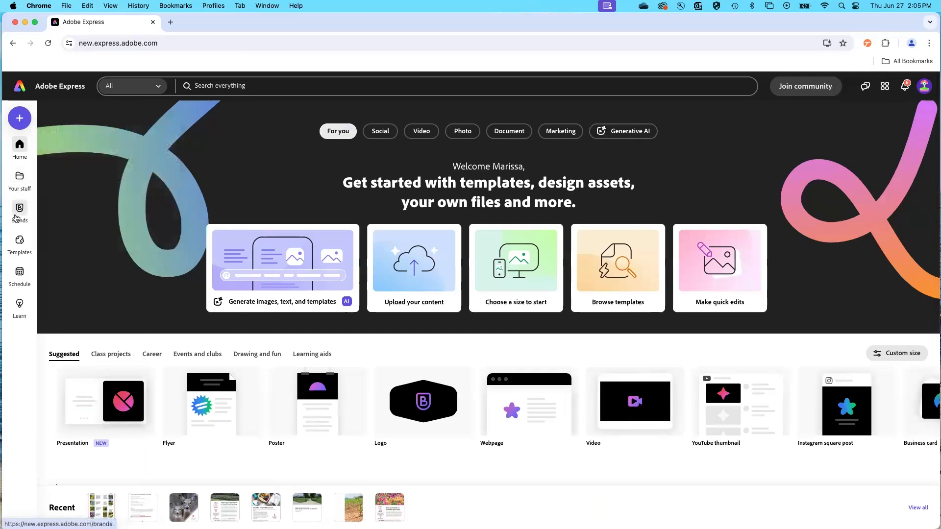
# View the Brands page and the Your stuff page, and go back to the home page
pyautogui.click(17, 216)
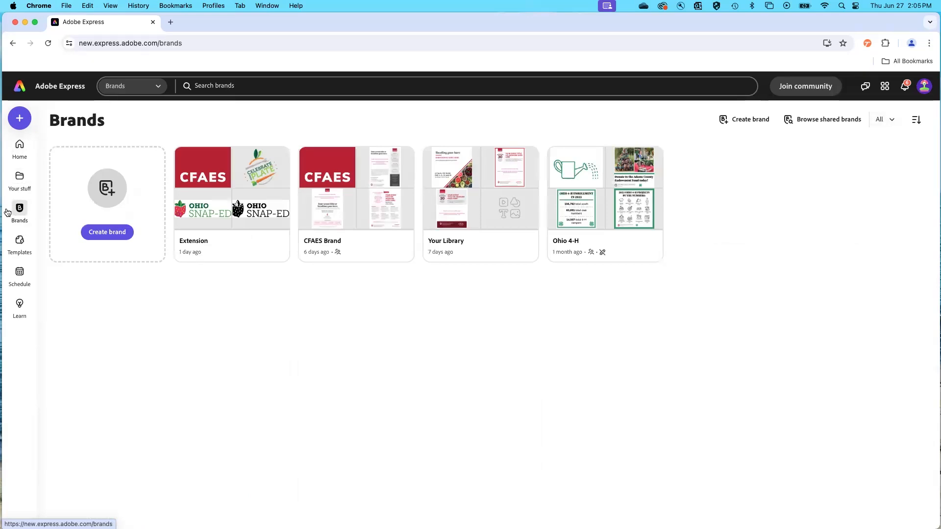
pyautogui.click(22, 181)
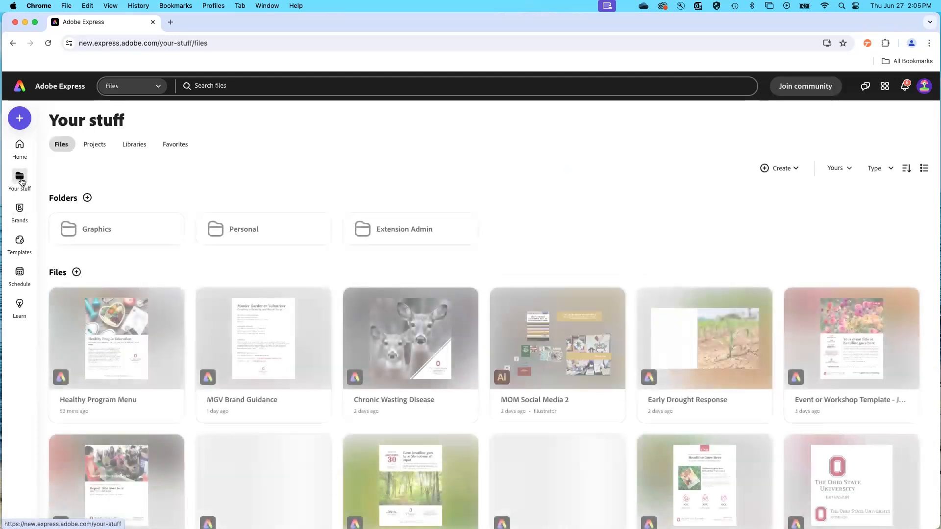
pyautogui.click(17, 156)
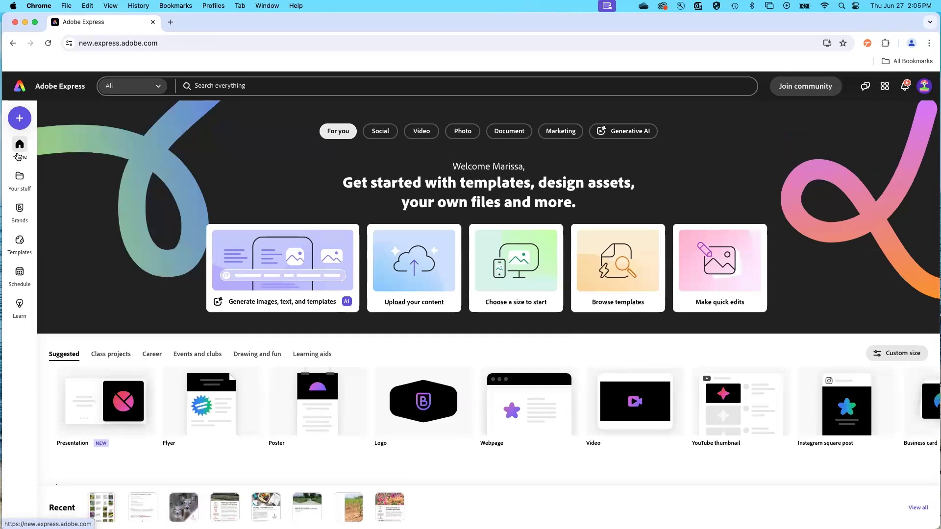
pyautogui.click(22, 212)
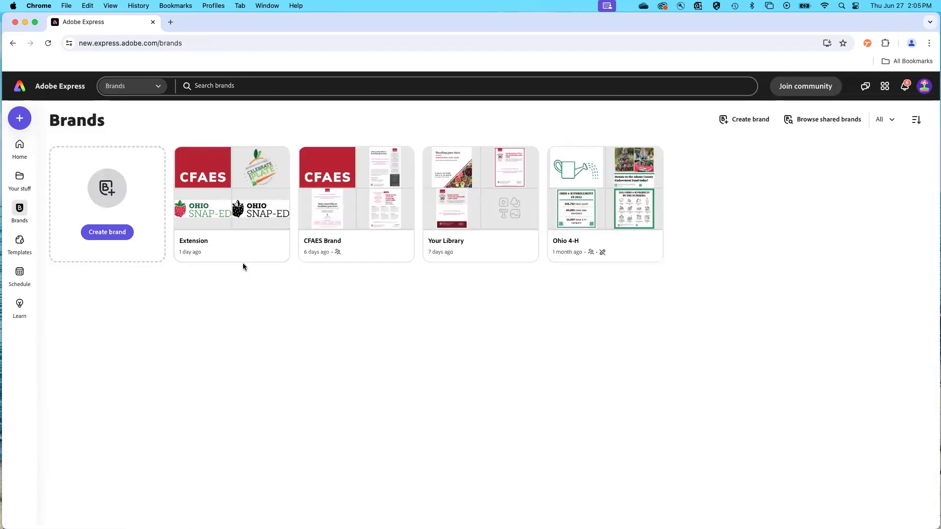
pyautogui.click(22, 153)
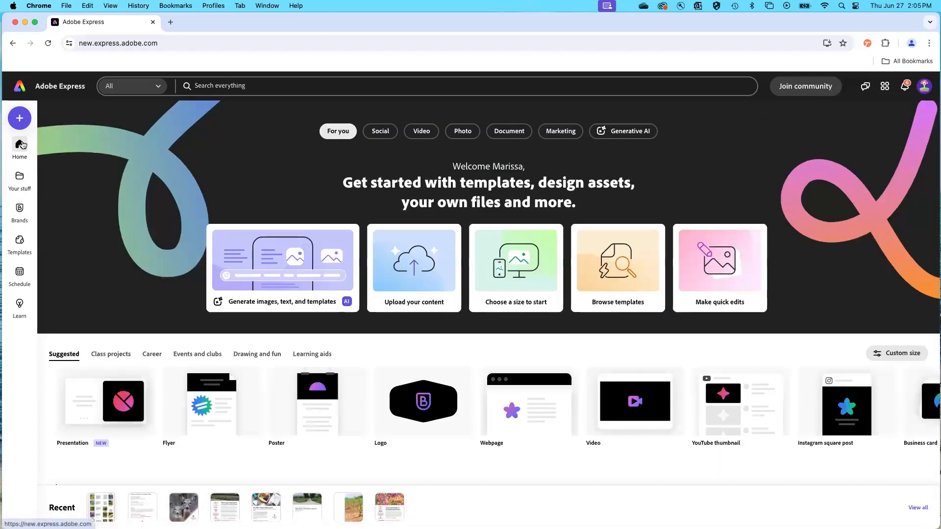
# Open the Your stuff files and filter them to Shared with you
pyautogui.click(22, 179)
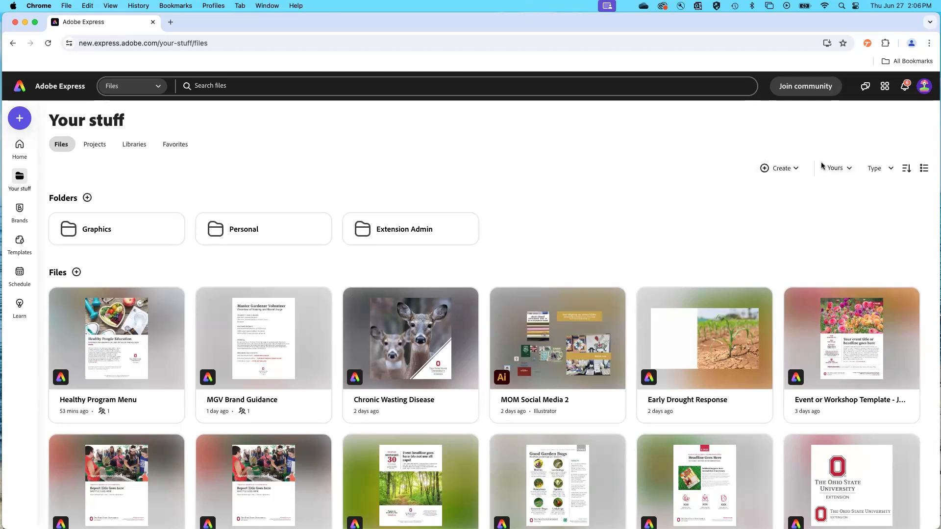
pyautogui.click(850, 175)
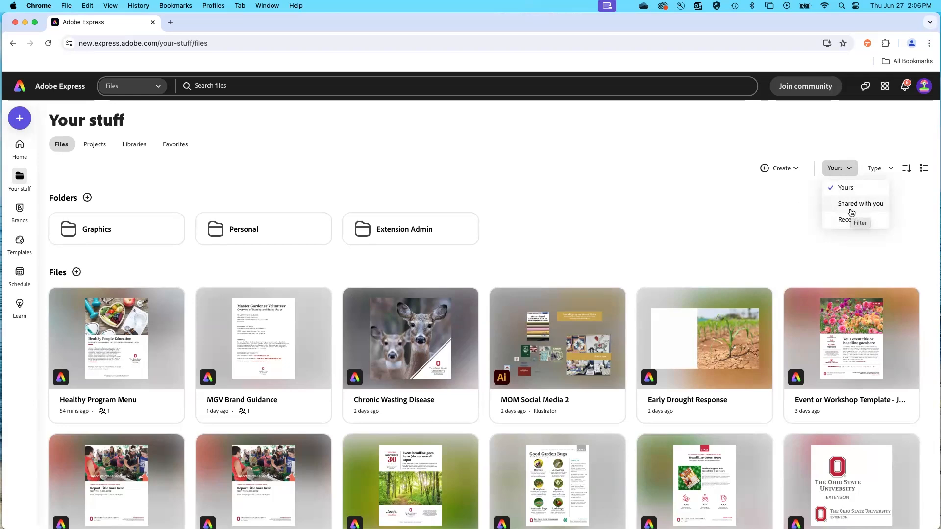
pyautogui.click(851, 211)
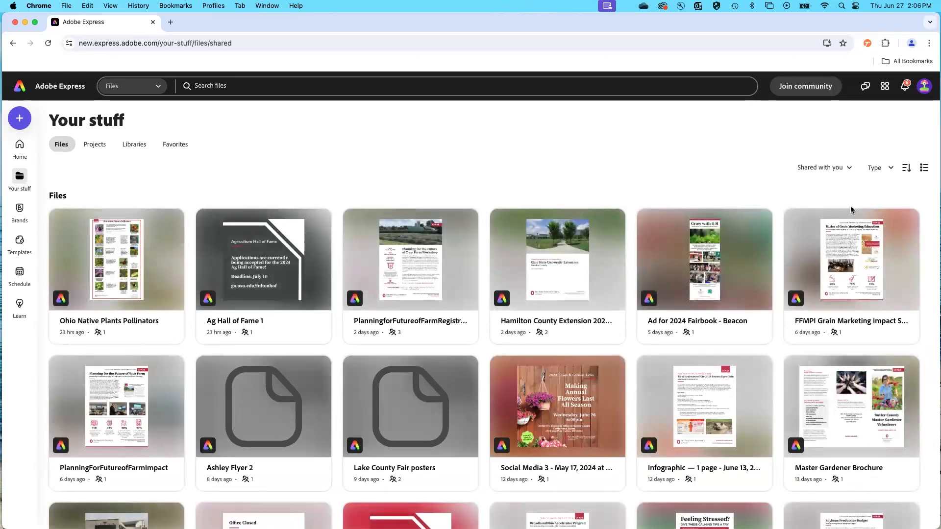
# Filter the Your stuff files to Yours, and review the ownership filter options and the folders
pyautogui.click(849, 174)
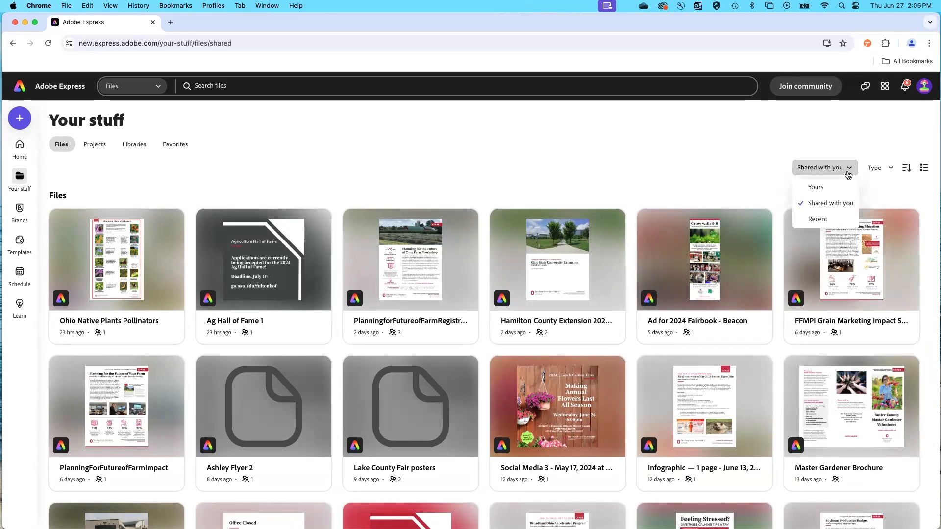
pyautogui.click(825, 190)
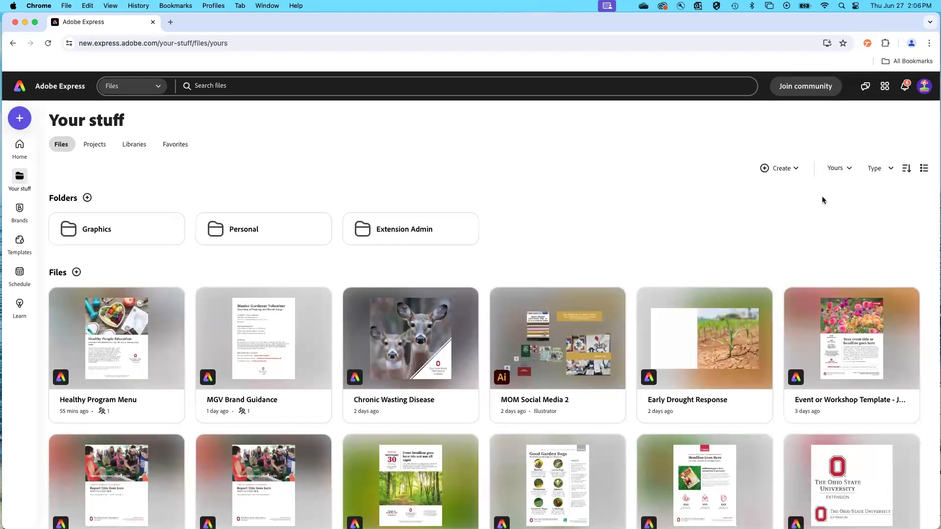
pyautogui.click(837, 169)
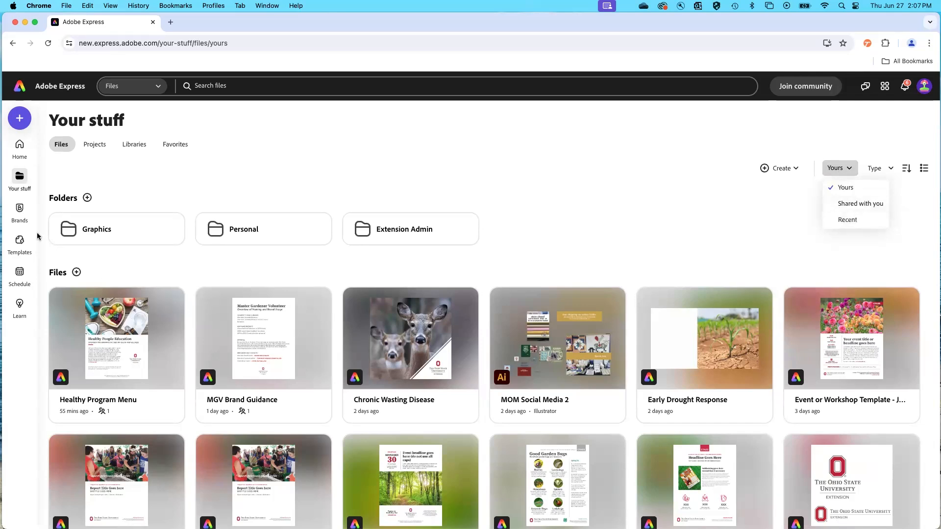
pyautogui.click(20, 182)
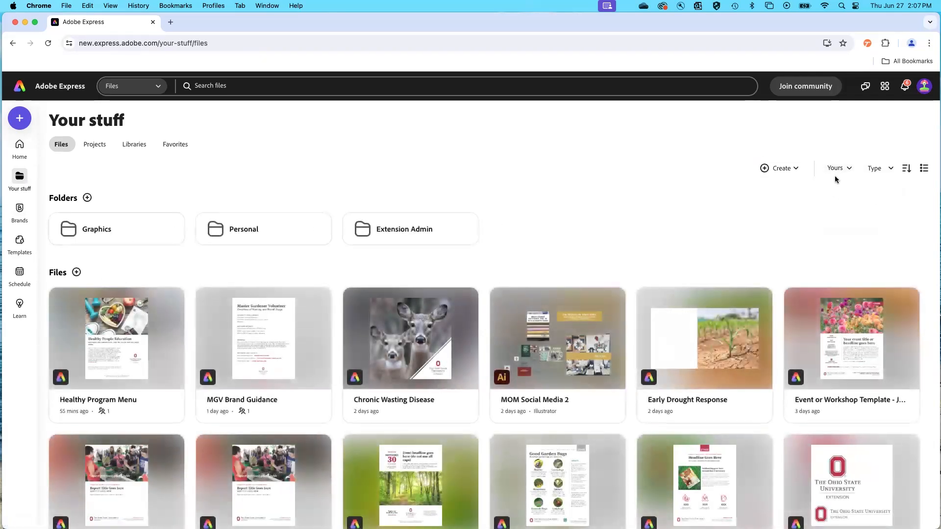
pyautogui.click(836, 169)
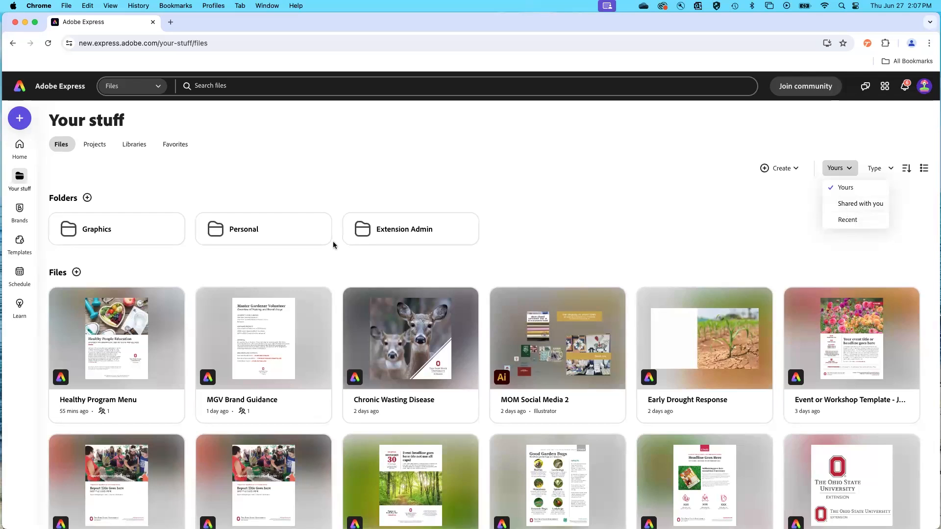
pyautogui.moveTo(288, 243)
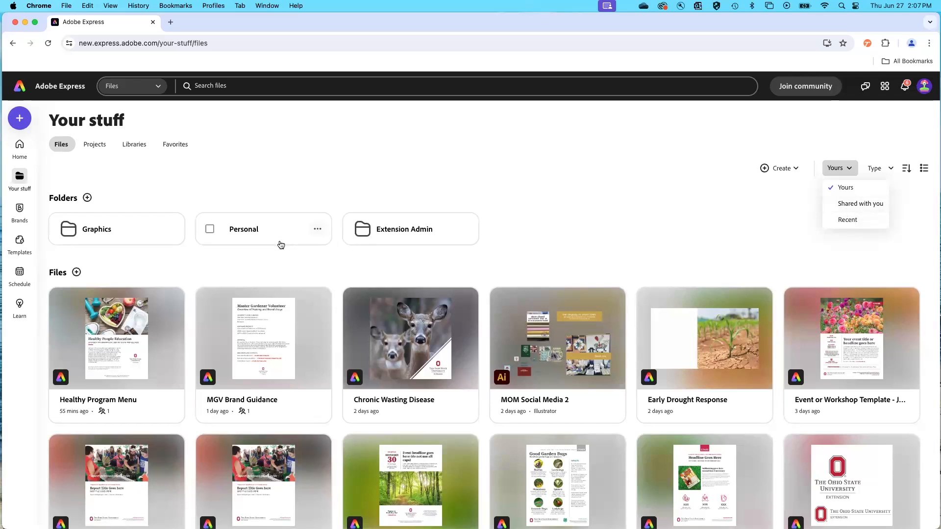
# Open the Extension brand and view its logos, colors, fonts and templates in turn
pyautogui.click(24, 211)
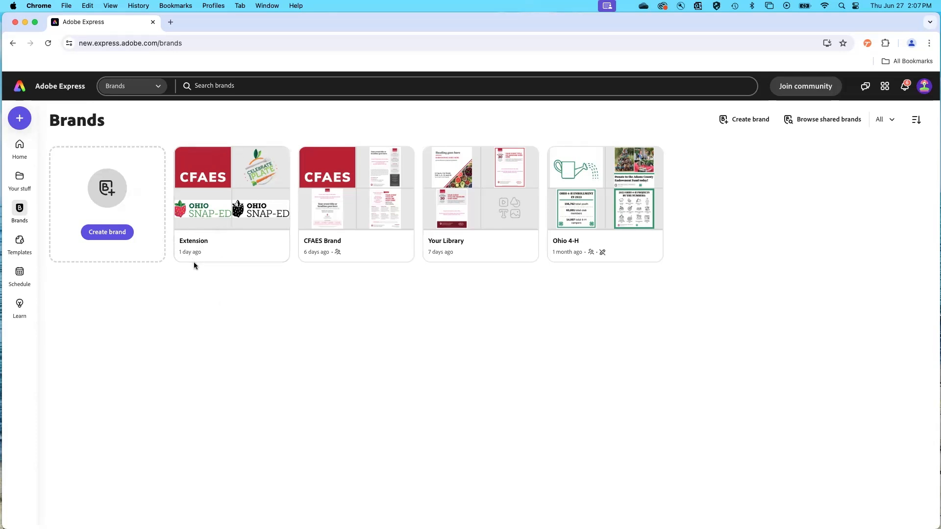
pyautogui.click(252, 168)
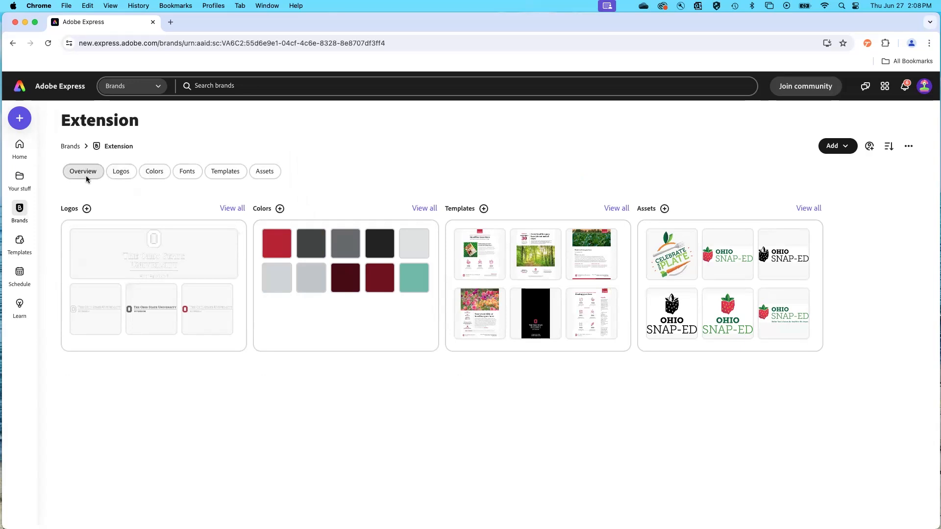
pyautogui.click(117, 174)
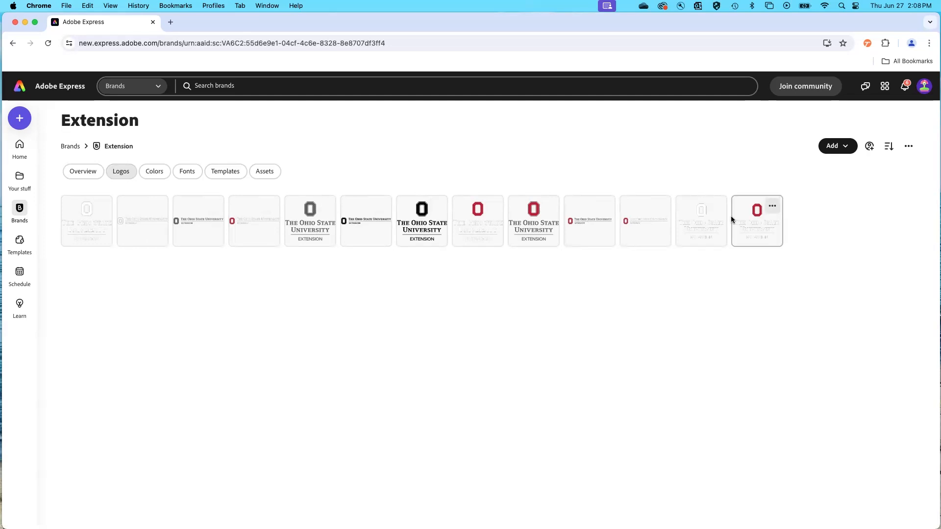
pyautogui.click(150, 178)
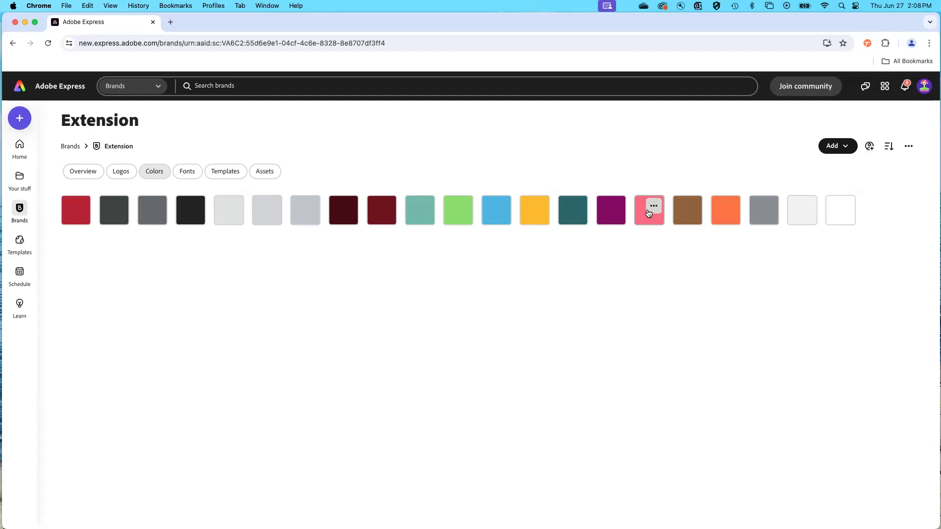
pyautogui.click(181, 175)
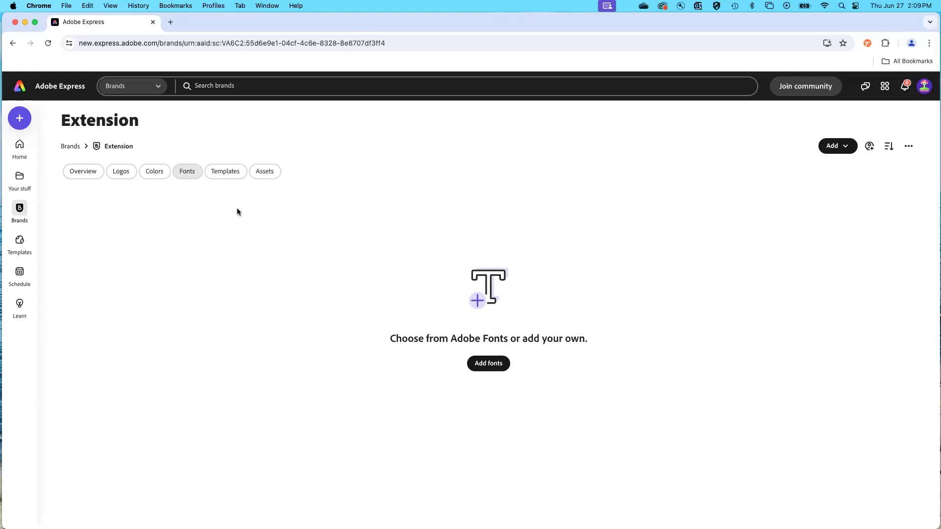
pyautogui.click(226, 172)
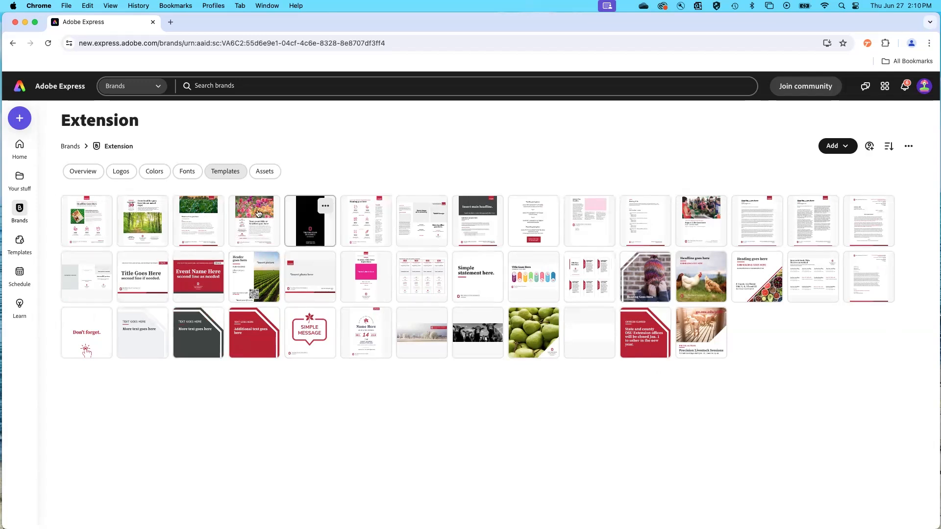
# Examine the Extension brand's assets, including the icons, patterns, CFAES and 4-H marks, and the Merch and Apparel Only logos
pyautogui.click(263, 175)
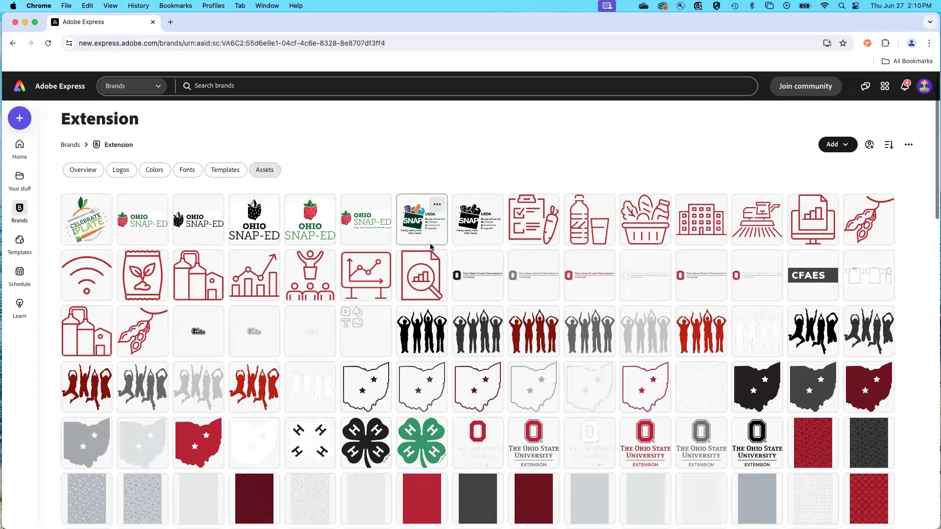
pyautogui.scroll(-5, 431, 250)
pyautogui.scroll(-15, 431, 245)
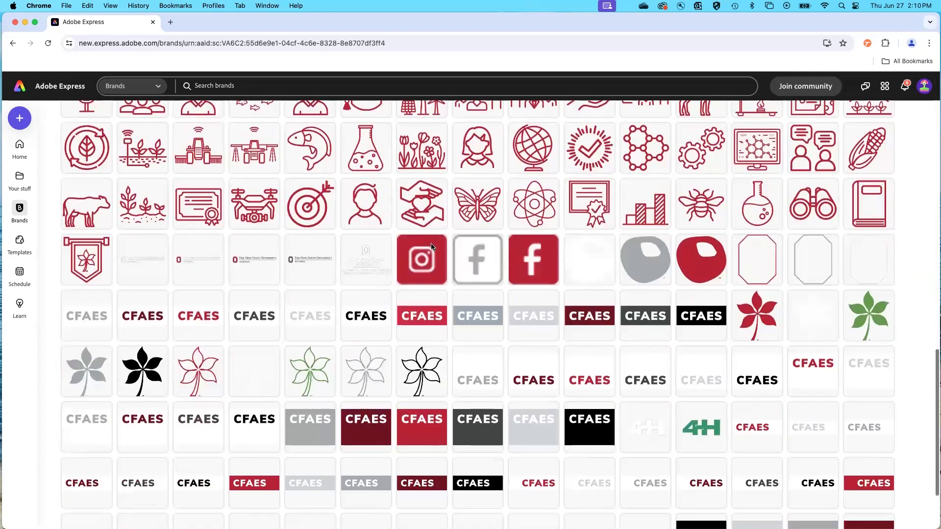
pyautogui.scroll(2, 360, 422)
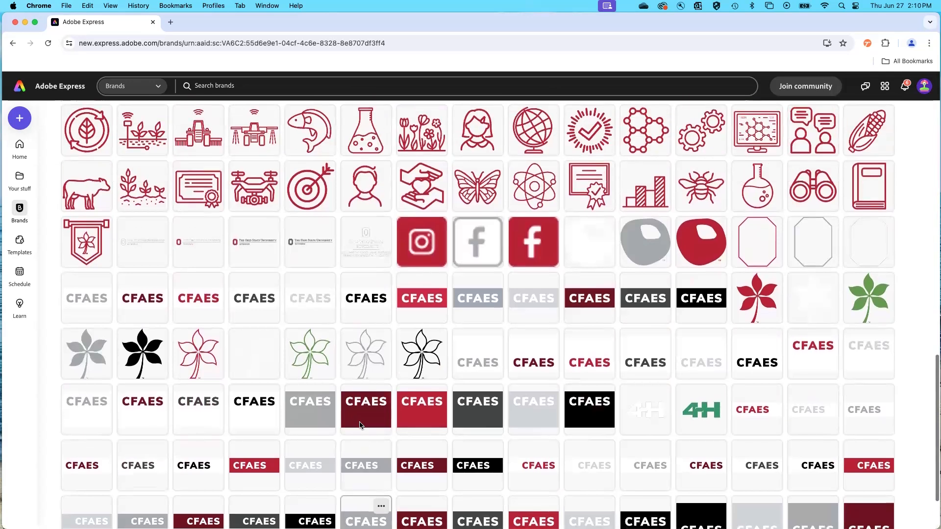
pyautogui.scroll(1, 360, 425)
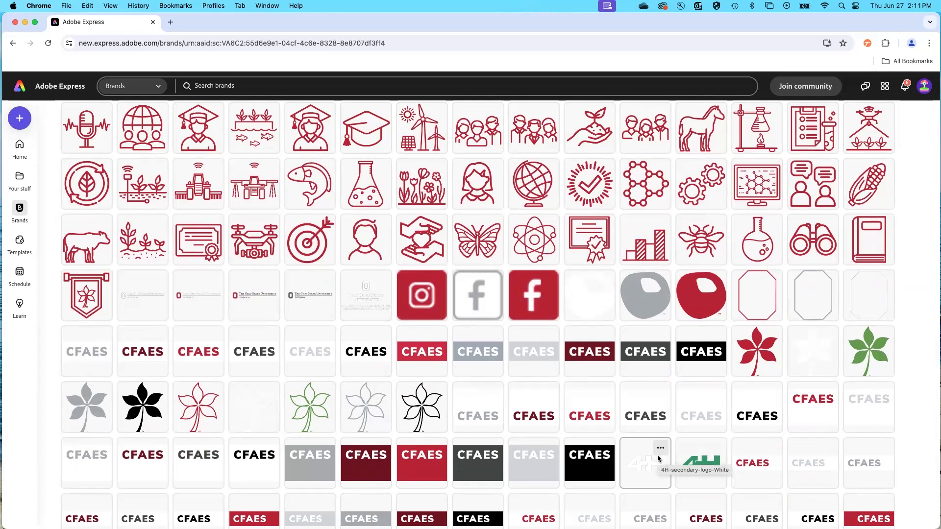
pyautogui.scroll(4, 645, 451)
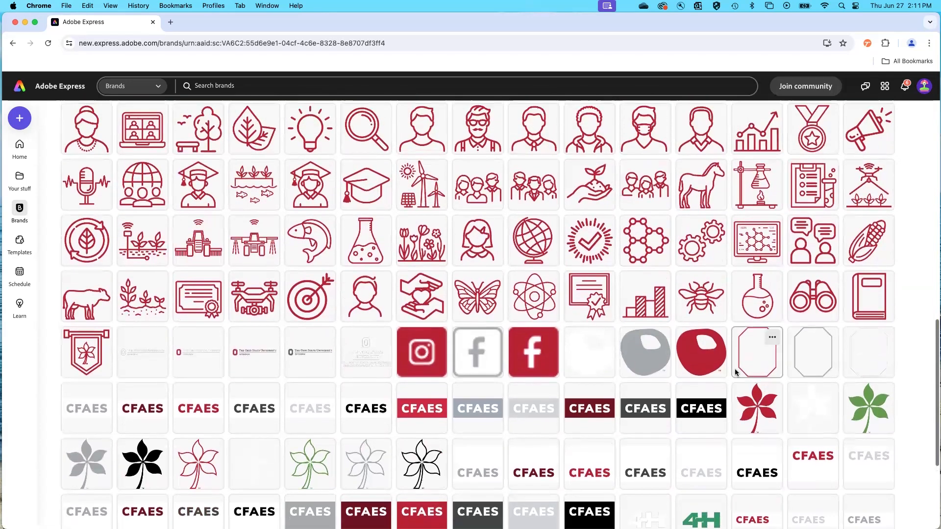
pyautogui.scroll(5, 734, 372)
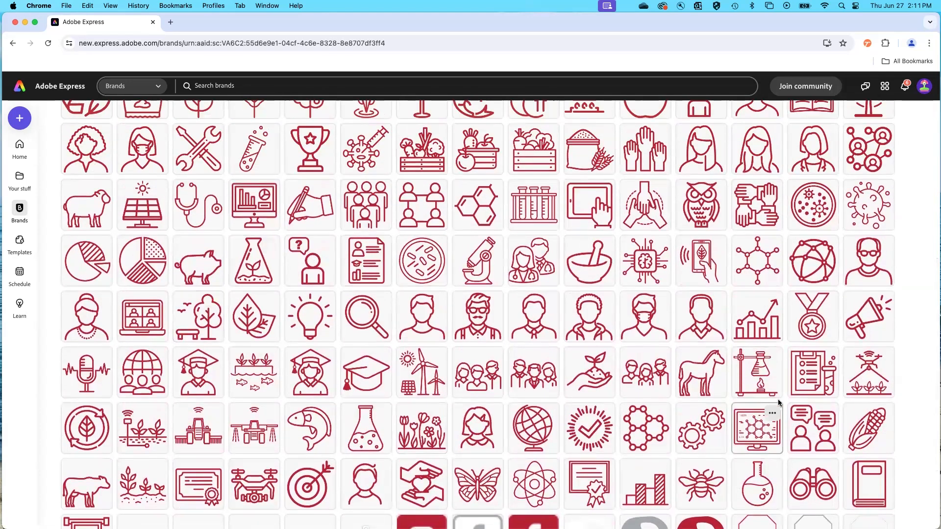
pyautogui.scroll(7, 755, 387)
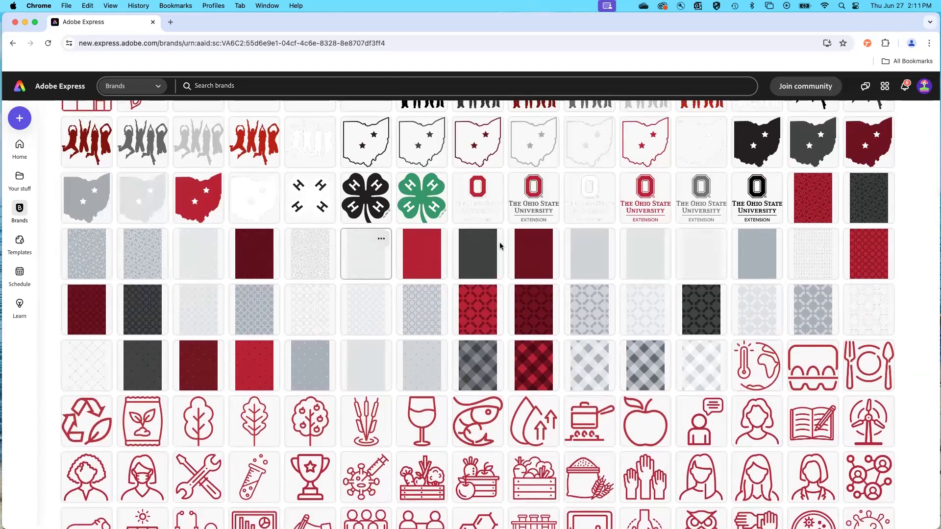
pyautogui.scroll(1, 750, 216)
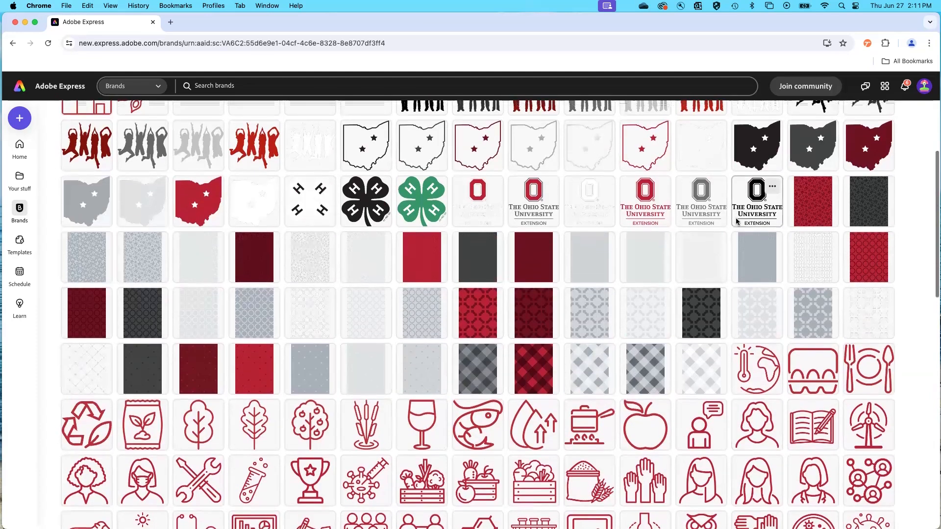
pyautogui.scroll(2, 505, 265)
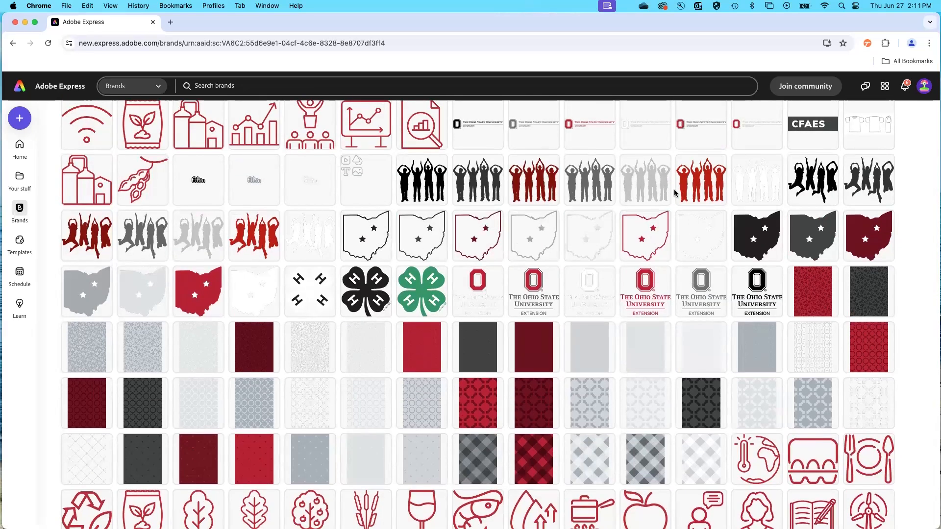
pyautogui.scroll(1, 675, 192)
pyautogui.scroll(1, 675, 193)
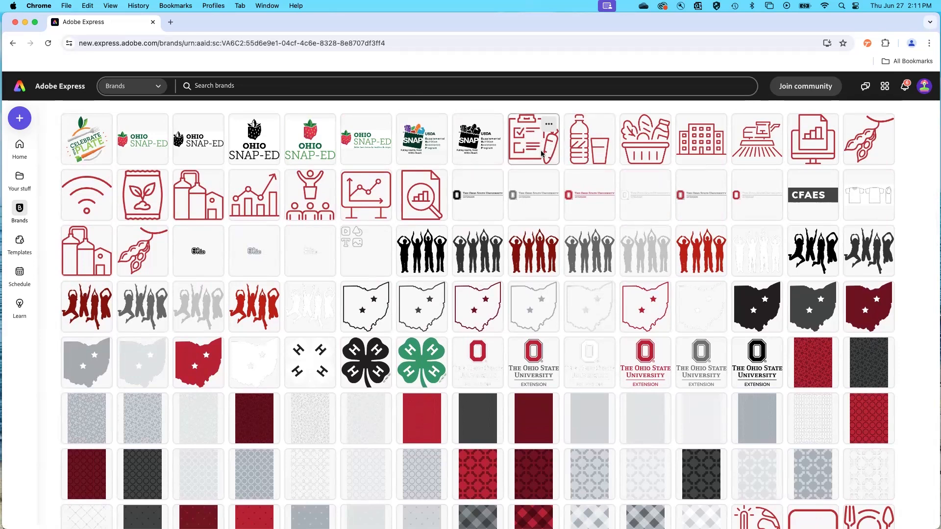
pyautogui.scroll(-1, 541, 154)
pyautogui.scroll(3, 541, 153)
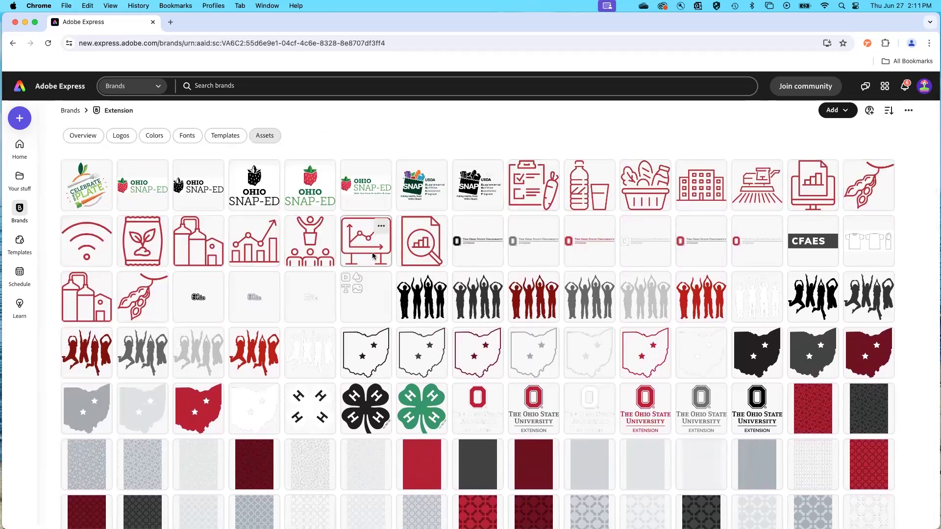
pyautogui.scroll(-5, 420, 246)
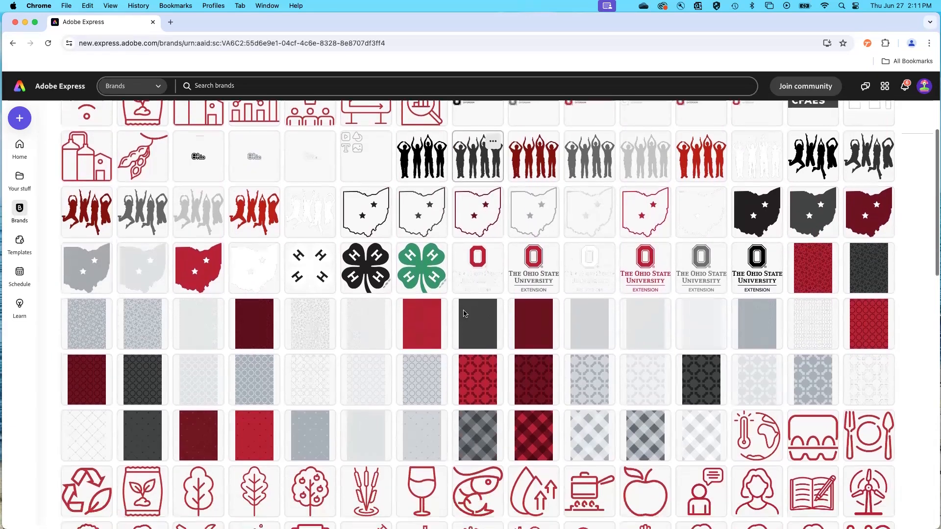
pyautogui.scroll(5, 785, 426)
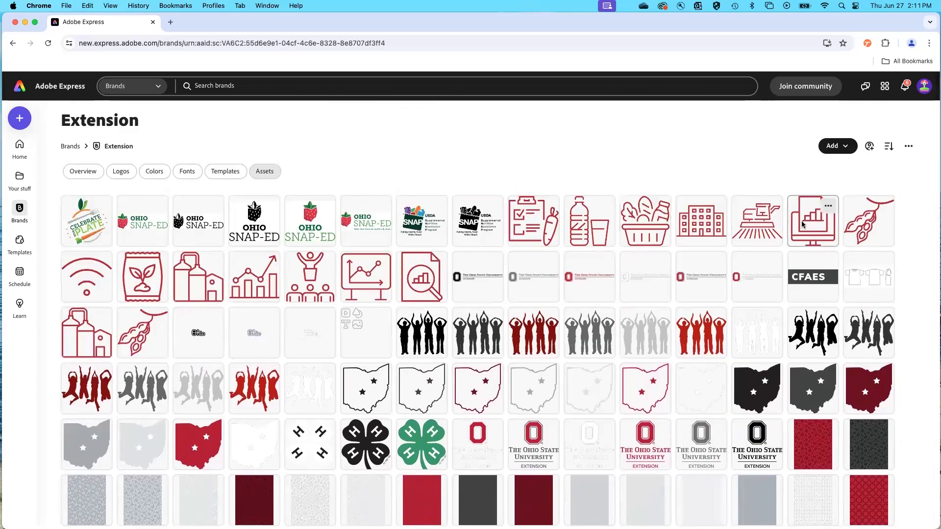
pyautogui.scroll(-1, 859, 221)
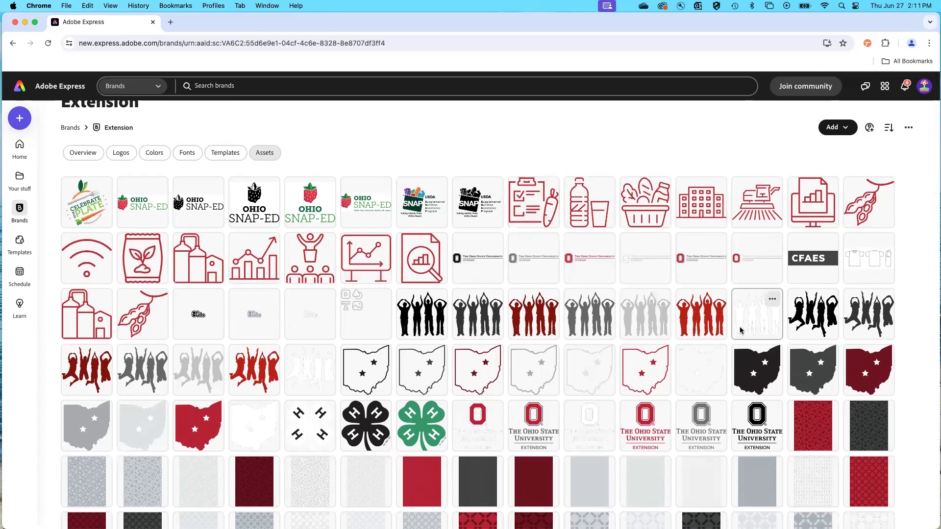
pyautogui.scroll(-1, 741, 331)
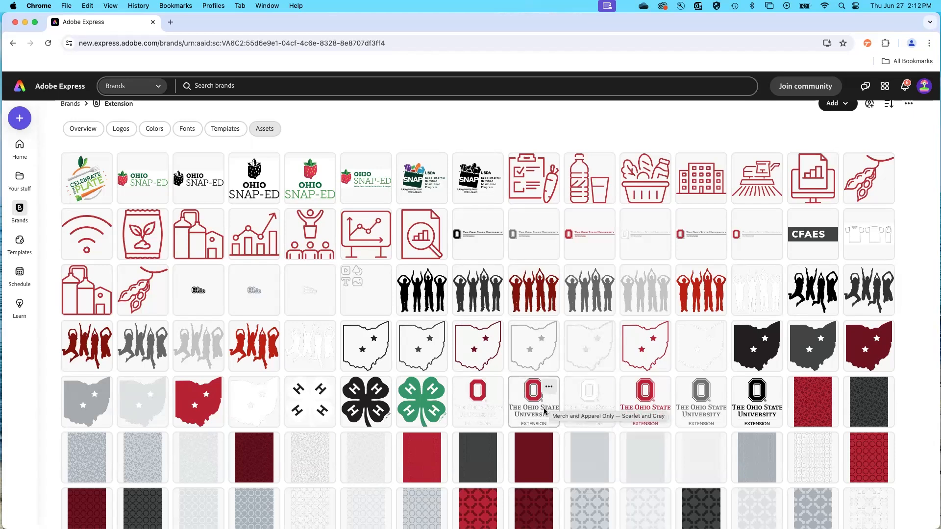
pyautogui.scroll(2, 392, 352)
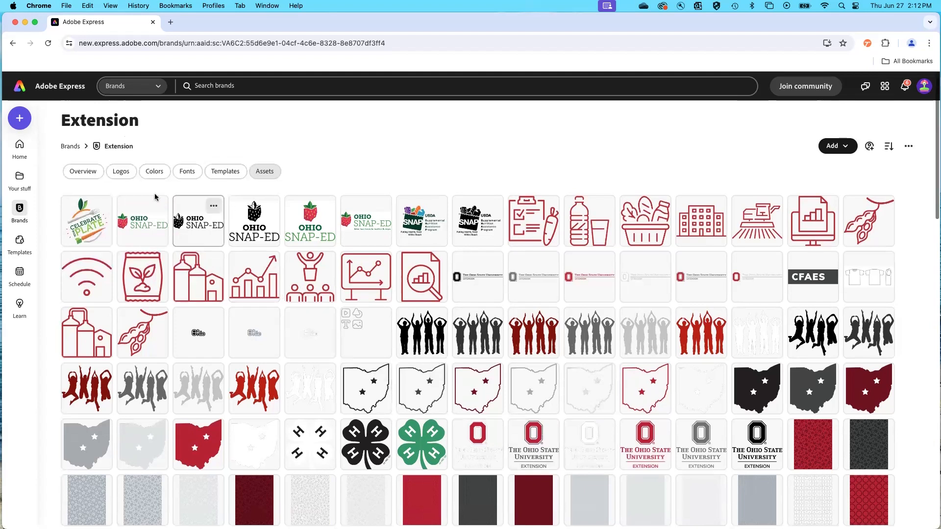
# Compare the Extension brand's logos with its assets, and go back to its templates
pyautogui.click(128, 172)
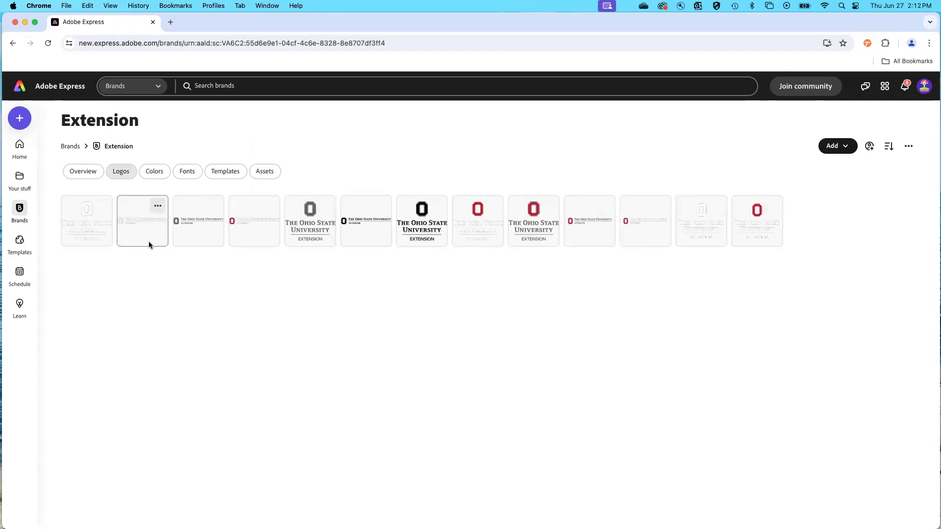
pyautogui.click(266, 178)
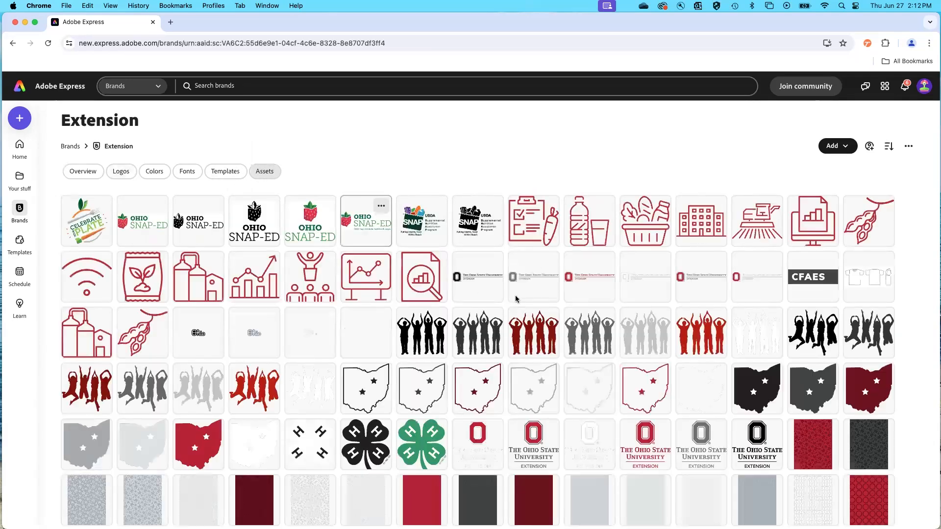
pyautogui.scroll(-1, 517, 297)
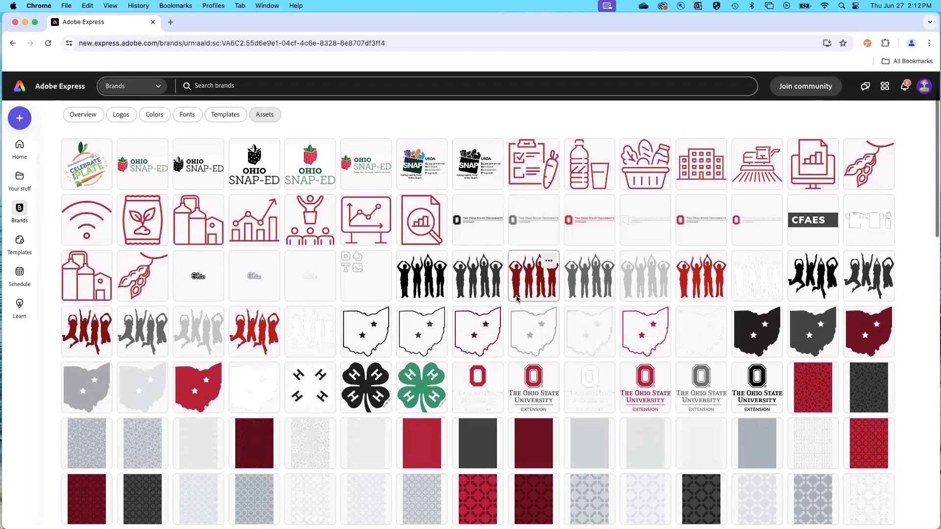
pyautogui.scroll(1, 517, 298)
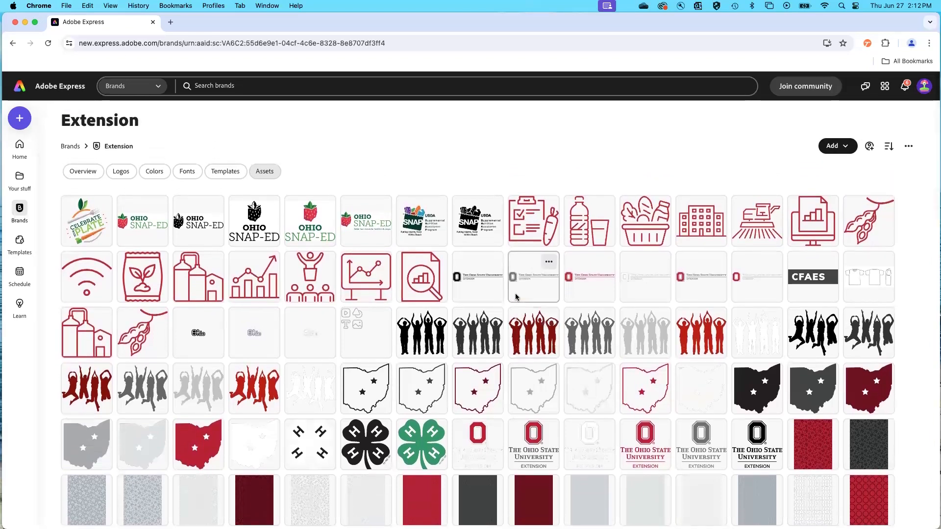
pyautogui.scroll(-5, 517, 298)
pyautogui.scroll(-7, 516, 297)
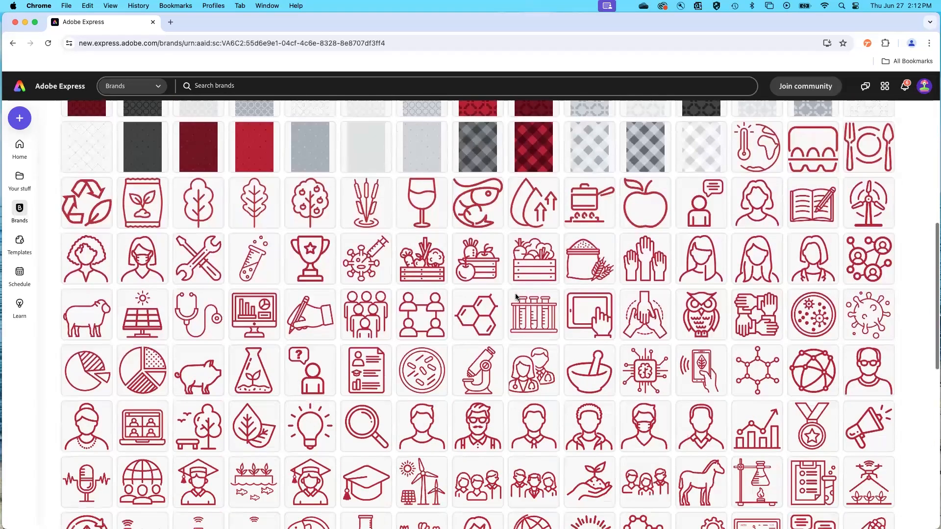
pyautogui.scroll(5, 516, 296)
pyautogui.scroll(7, 515, 294)
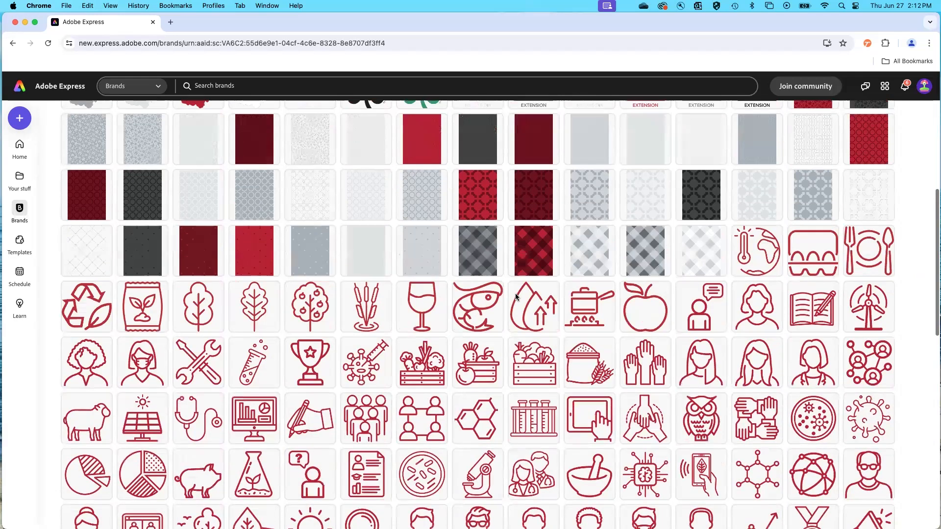
pyautogui.click(231, 174)
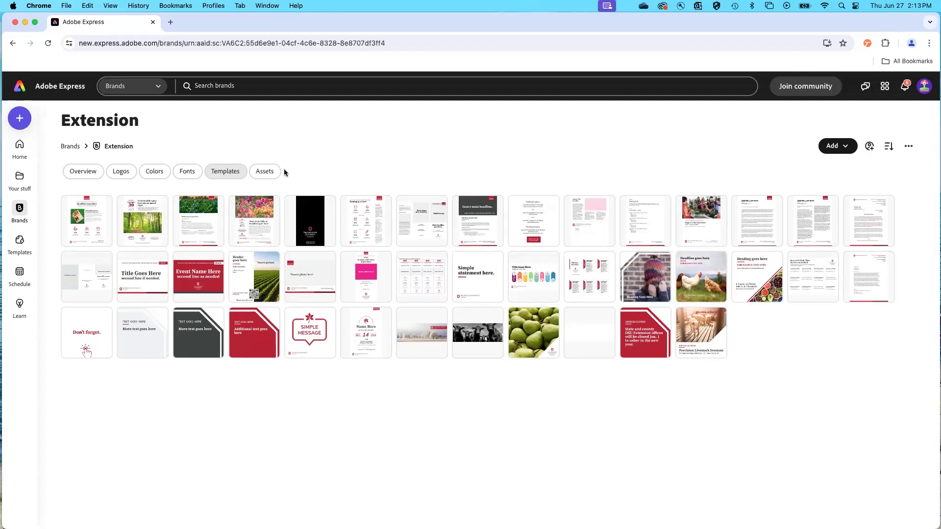
# Open the Event flyer 2 template, review its description of permitted text changes, and start a new file from it
pyautogui.click(139, 214)
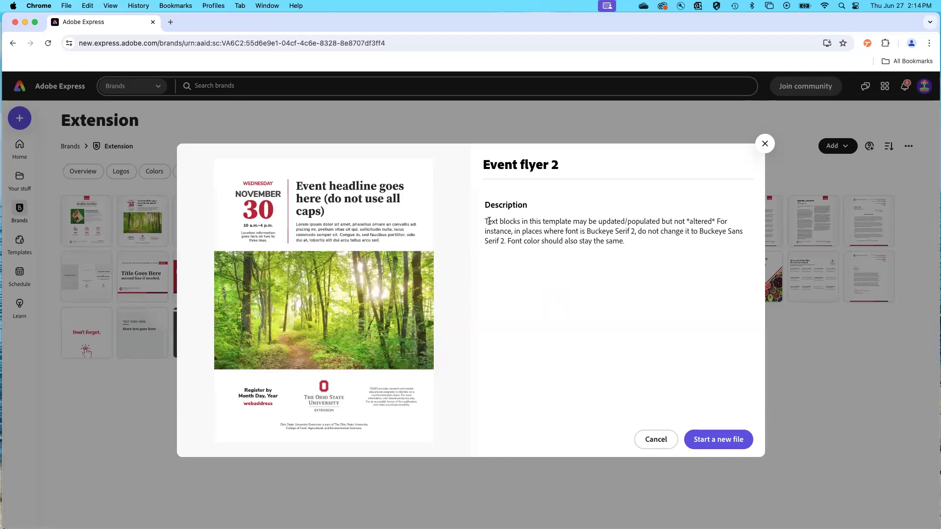
pyautogui.moveTo(485, 222); pyautogui.dragTo(692, 238)
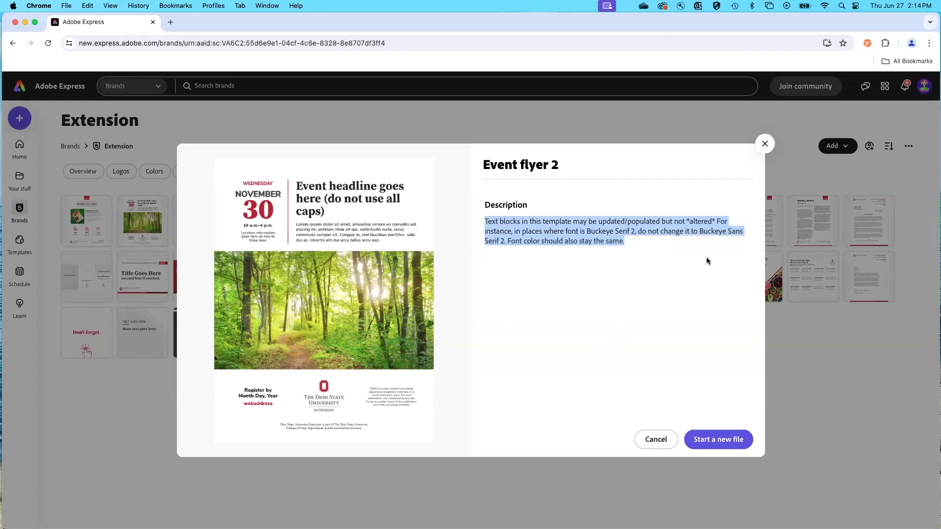
pyautogui.click(613, 179)
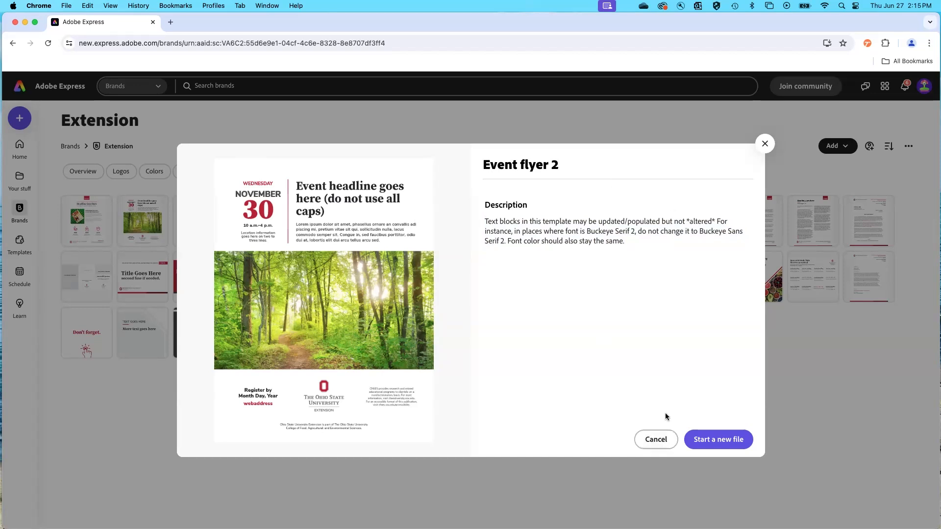
pyautogui.click(721, 440)
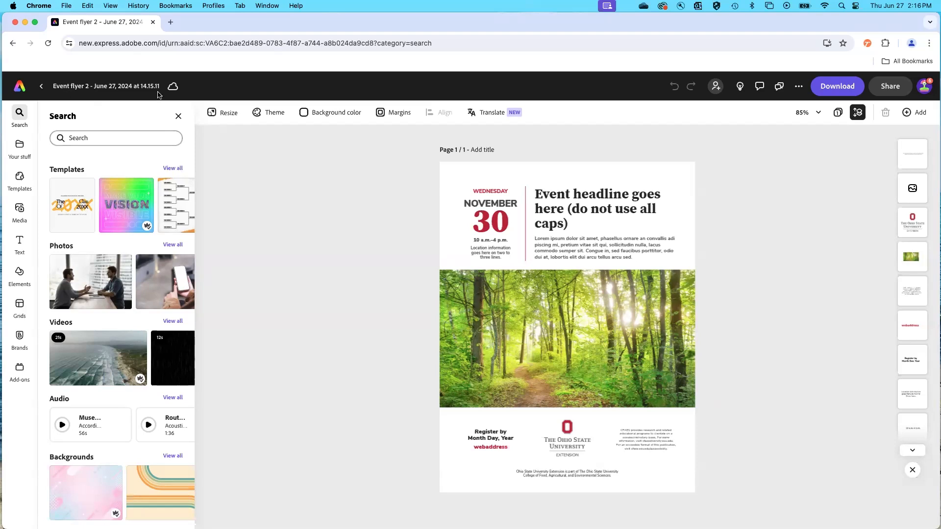
# Rename the flyer file as Express Training Flyer
pyautogui.click(103, 89)
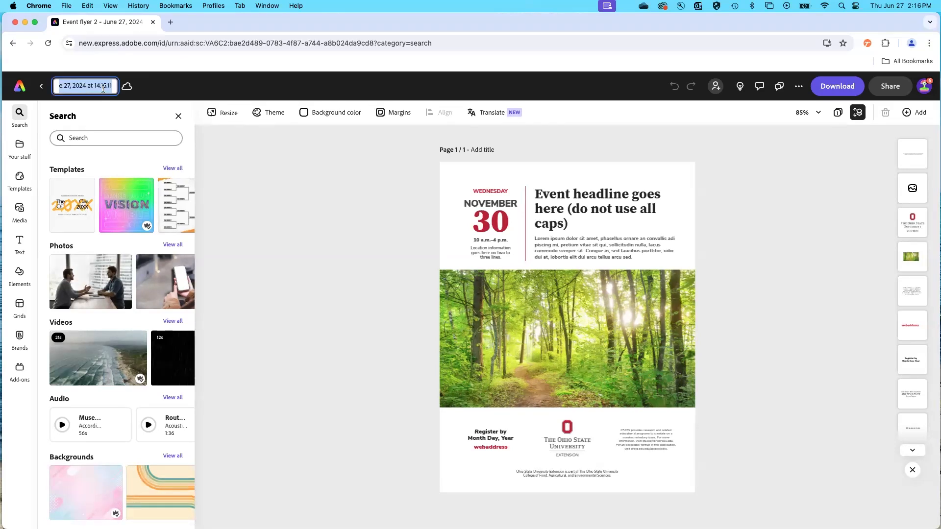
pyautogui.click(236, 97)
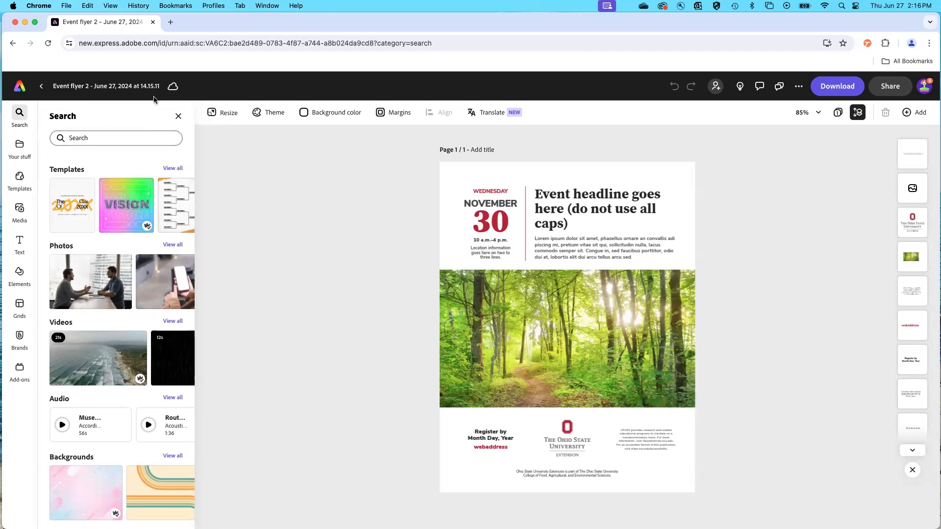
pyautogui.click(113, 87)
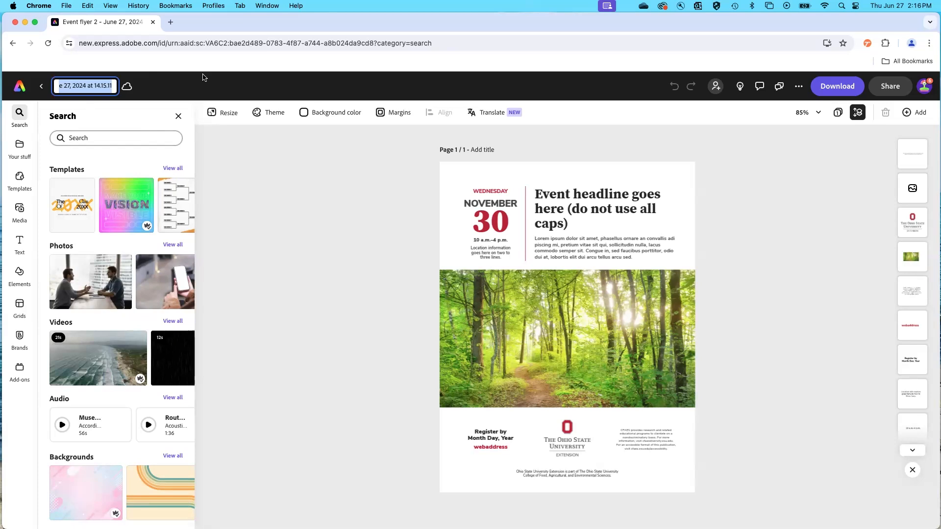
pyautogui.write('Expp')
pyautogui.press('BackSpace')
pyautogui.write('res')
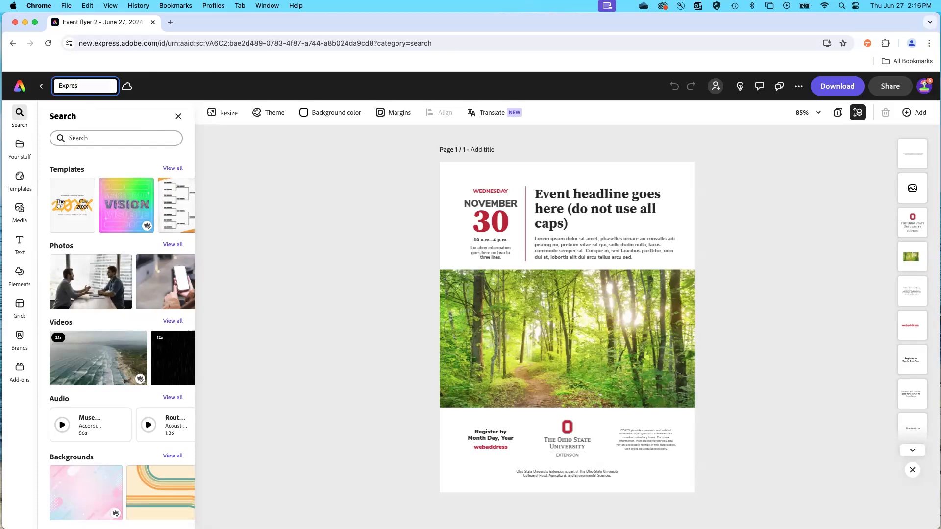
pyautogui.write('s Training Flyer')
pyautogui.press('Return')
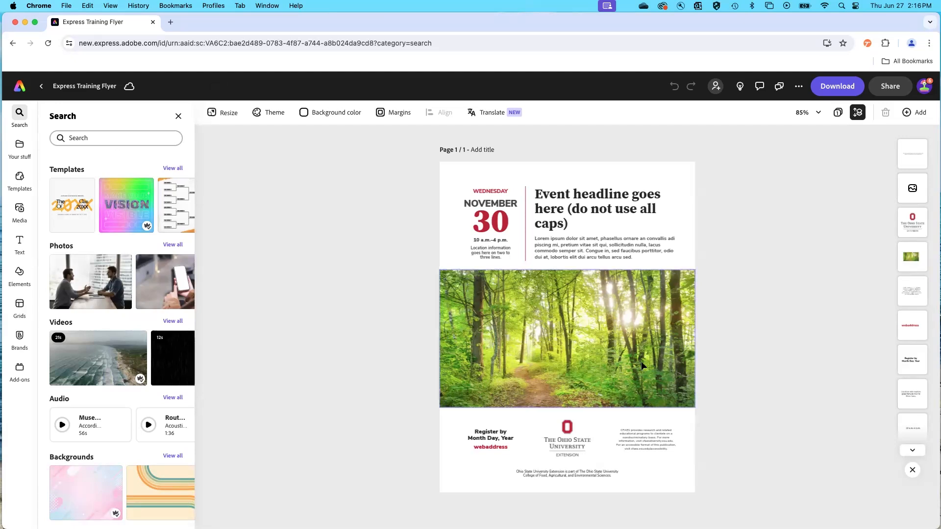
# Examine the flyer's body paragraph, headline, weekday, month and day text blocks and the forest photo by selecting them in turn
pyautogui.click(647, 245)
pyautogui.click(627, 210)
pyautogui.click(496, 191)
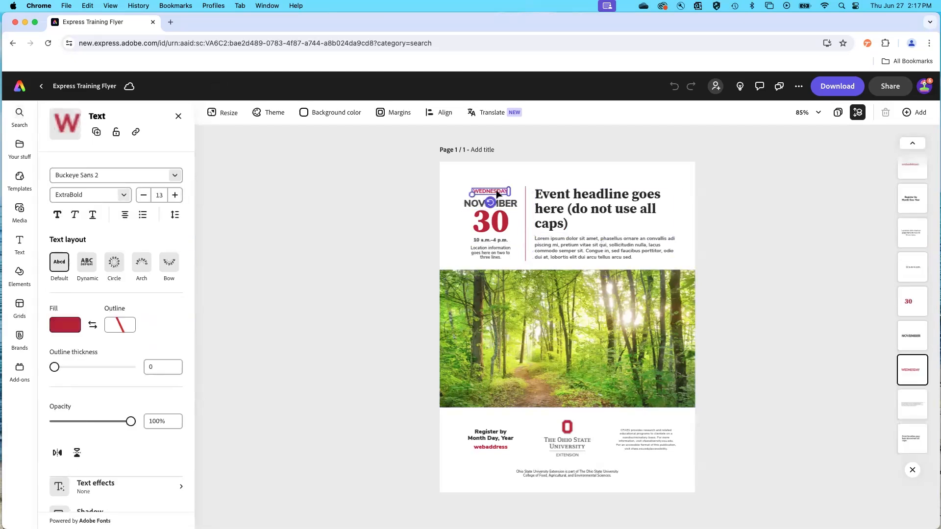
pyautogui.click(504, 212)
pyautogui.click(500, 204)
pyautogui.click(574, 208)
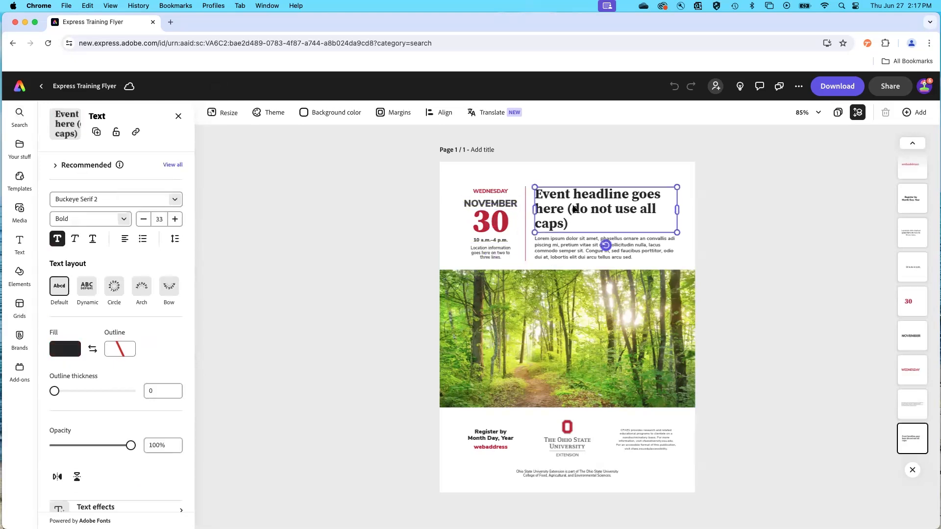
pyautogui.click(573, 254)
pyautogui.click(544, 397)
# Replace the event headline placeholder with "Emerald Ash Borer Education"
pyautogui.click(567, 222)
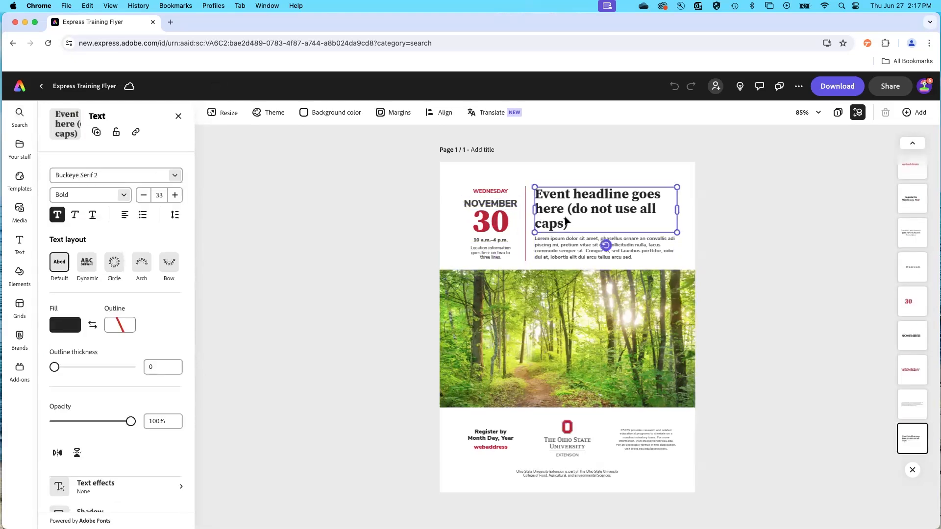
pyautogui.click(571, 222)
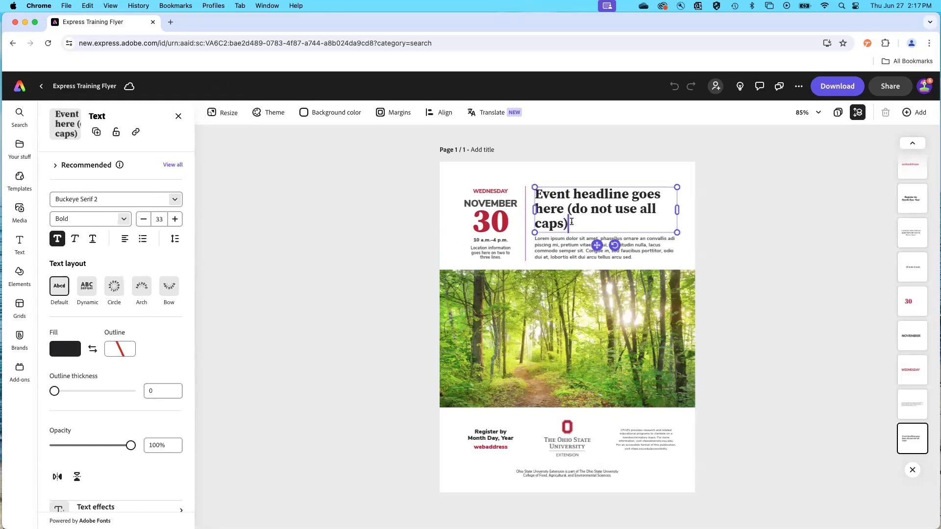
pyautogui.moveTo(572, 222); pyautogui.dragTo(531, 183)
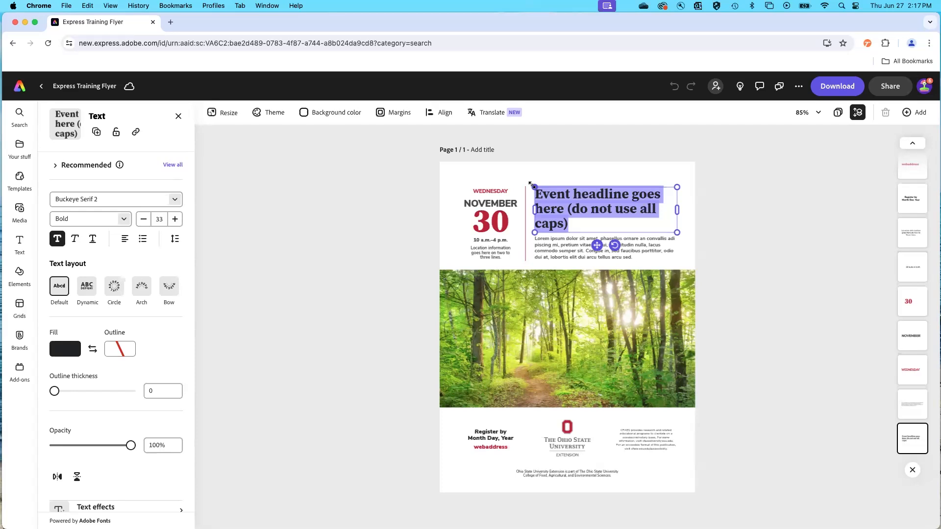
pyautogui.write('Emerald Ash Bor')
pyautogui.write('r')
pyautogui.press('BackSpace')
pyautogui.write('r')
pyautogui.press('BackSpace')
pyautogui.press('BackSpace')
pyautogui.write('er Education')
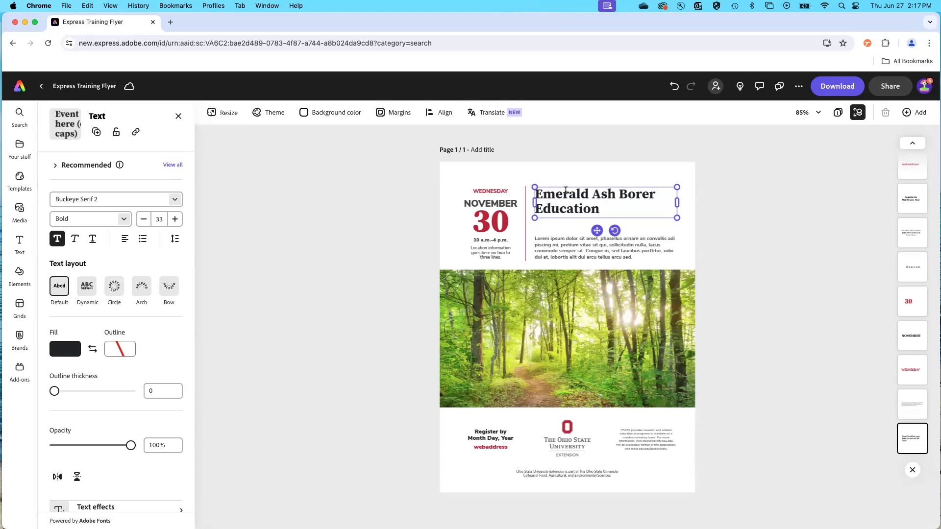
pyautogui.press('Escape')
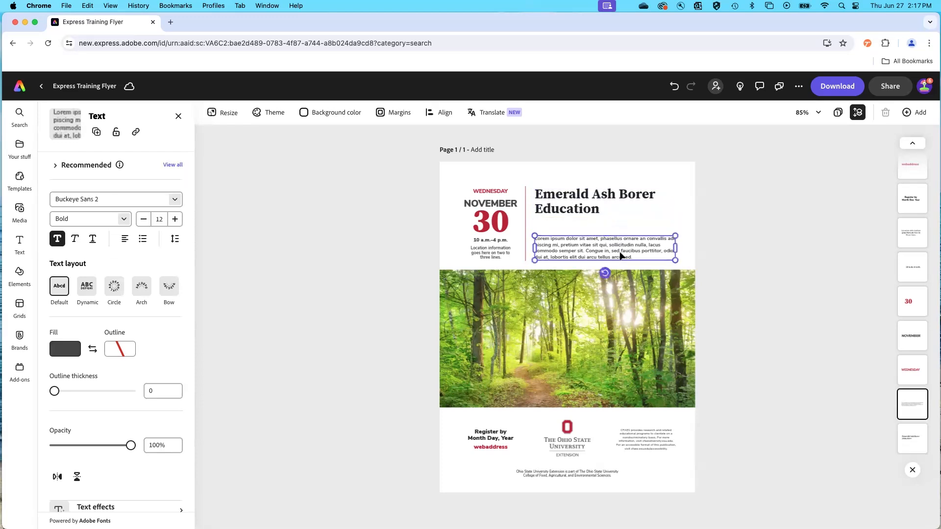
# Enlarge the headline to about size 37 and shift it down slightly toward the body paragraph
pyautogui.moveTo(677, 217); pyautogui.dragTo(693, 234)
pyautogui.click(740, 232)
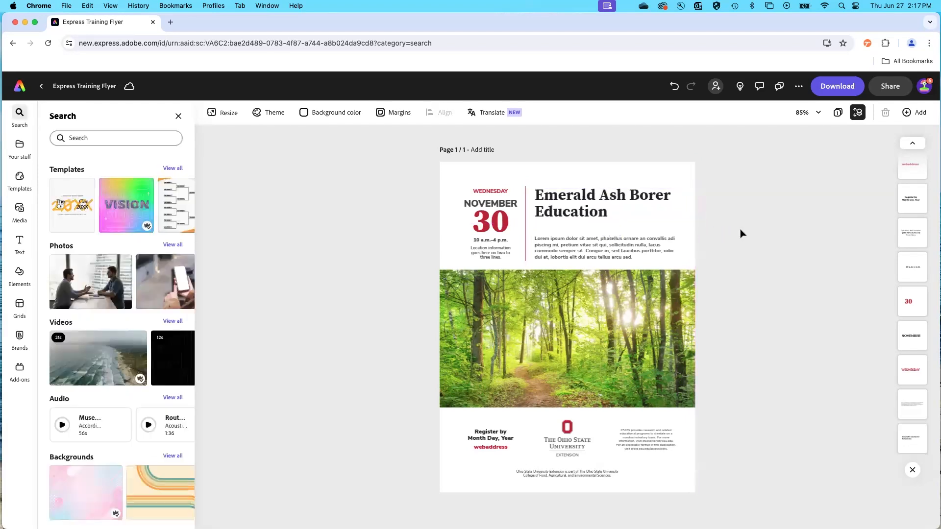
pyautogui.moveTo(663, 206); pyautogui.dragTo(662, 207)
pyautogui.click(730, 231)
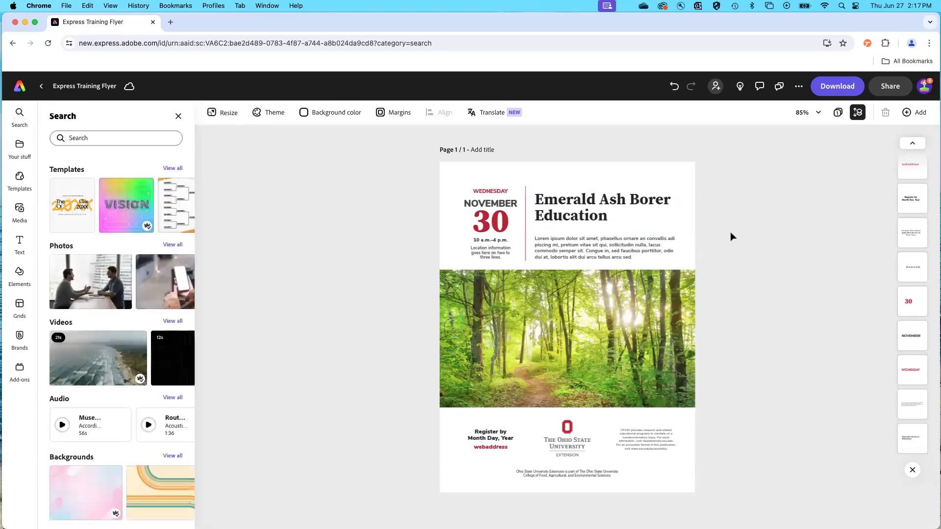
# Nudge the placeholder body paragraph up slightly beneath the headline, and inspect its text and the date and location blocks
pyautogui.moveTo(627, 253); pyautogui.dragTo(631, 248)
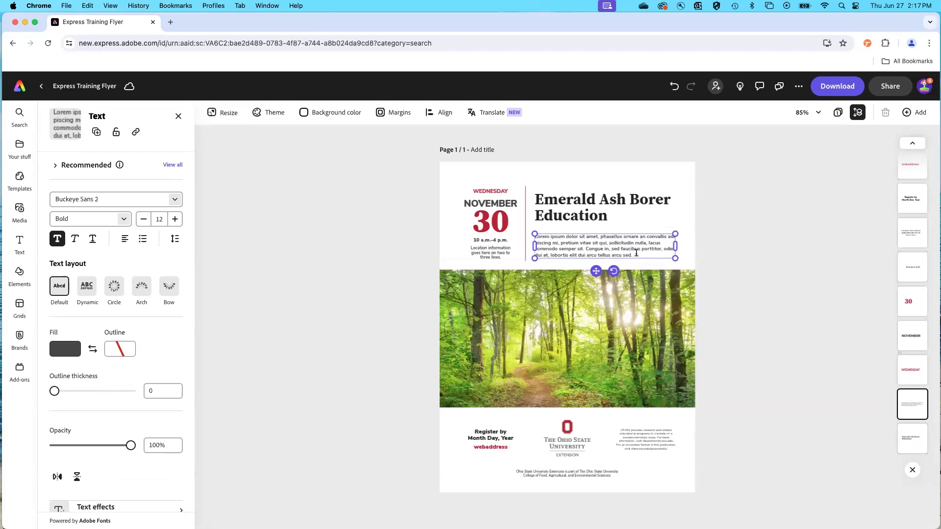
pyautogui.moveTo(635, 256); pyautogui.dragTo(522, 237)
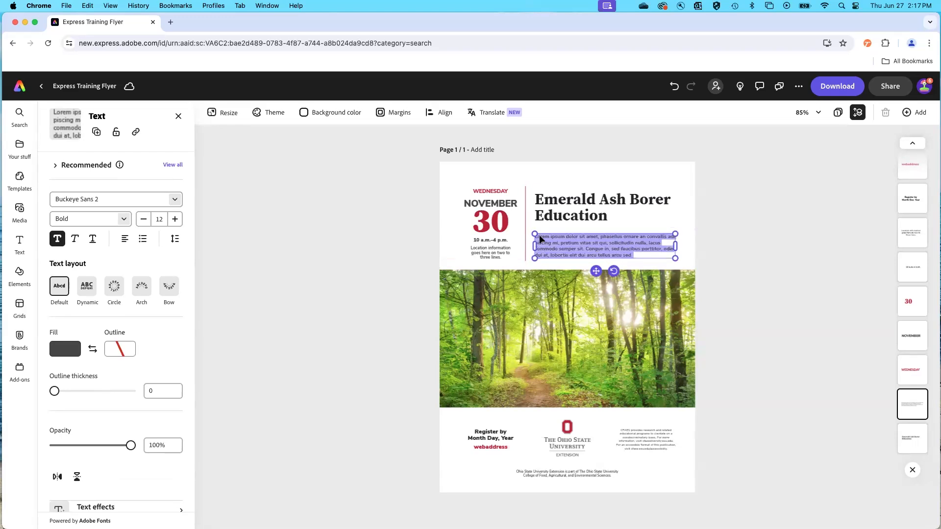
pyautogui.press('Escape')
pyautogui.doubleClick(629, 249)
pyautogui.click(490, 202)
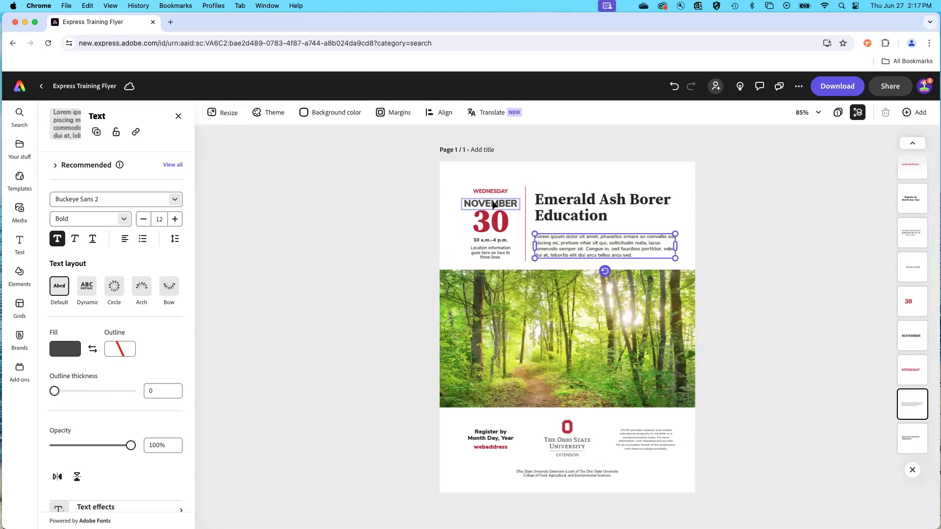
pyautogui.click(491, 192)
pyautogui.click(488, 263)
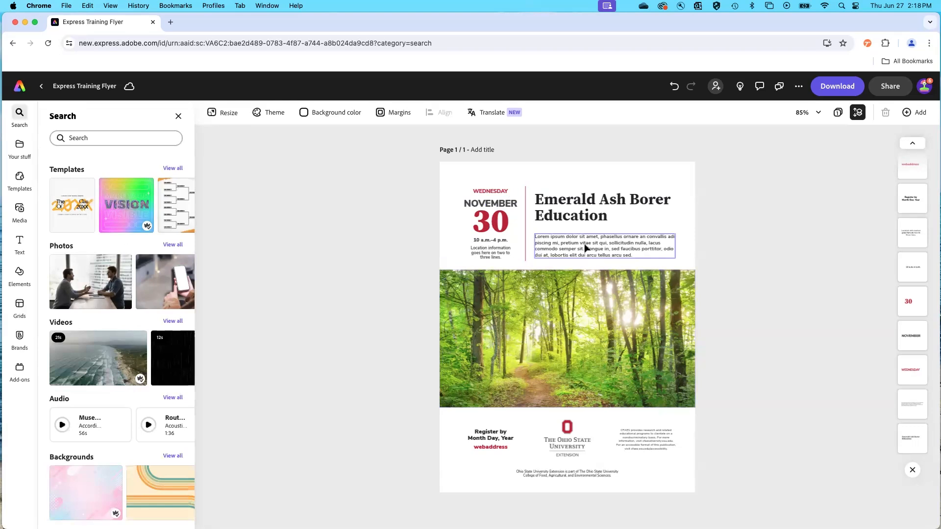
# Replace the headline with "Raised Bed Backyard Gardening" and scale it down slightly to line up with the body paragraph
pyautogui.click(583, 214)
pyautogui.tripleClick(608, 216)
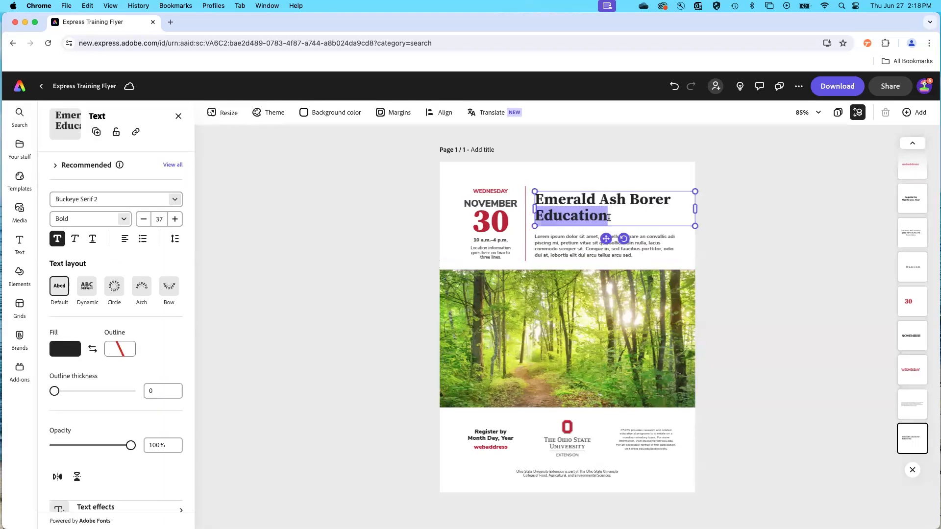
pyautogui.write('R')
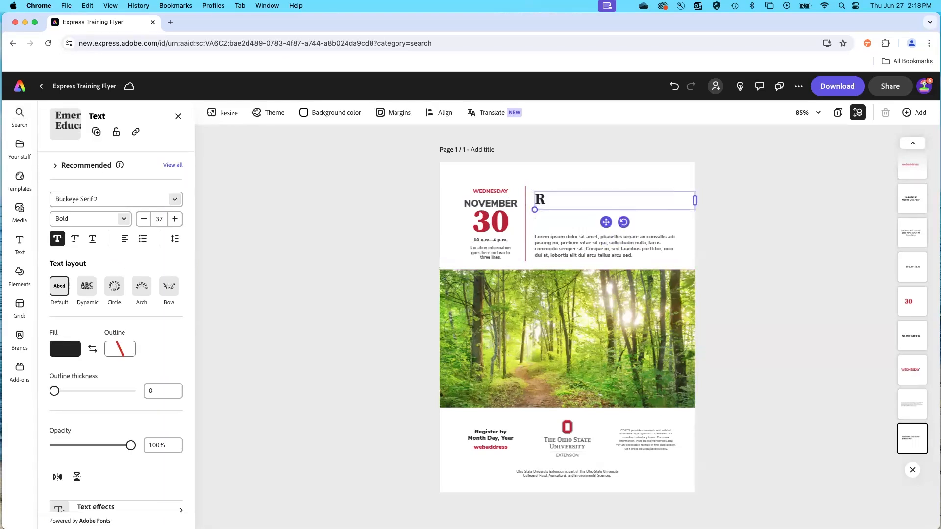
pyautogui.write('aised B')
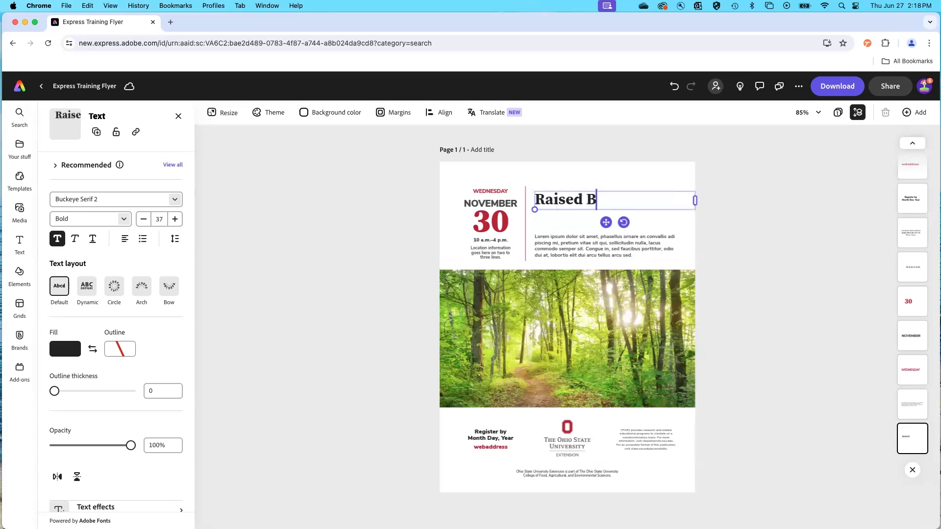
pyautogui.write('ed')
pyautogui.write(' Backyard ')
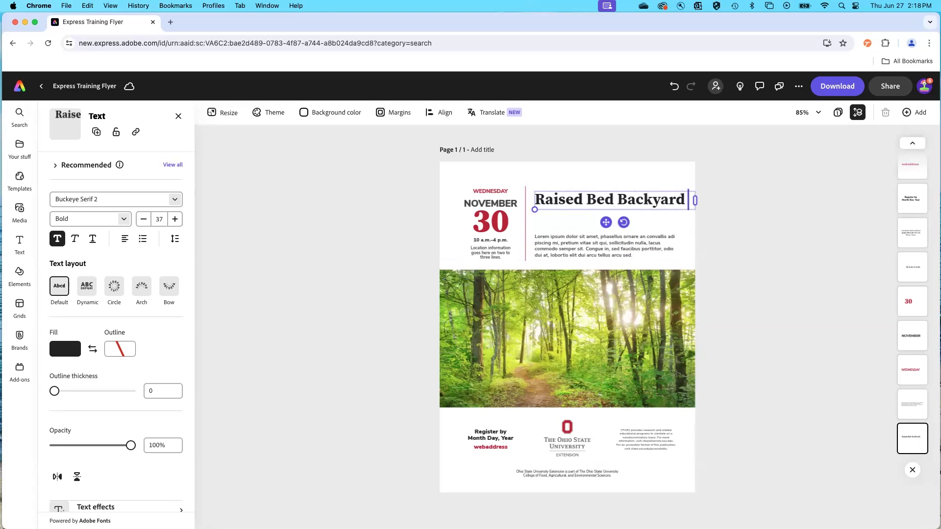
pyautogui.write('Gardening')
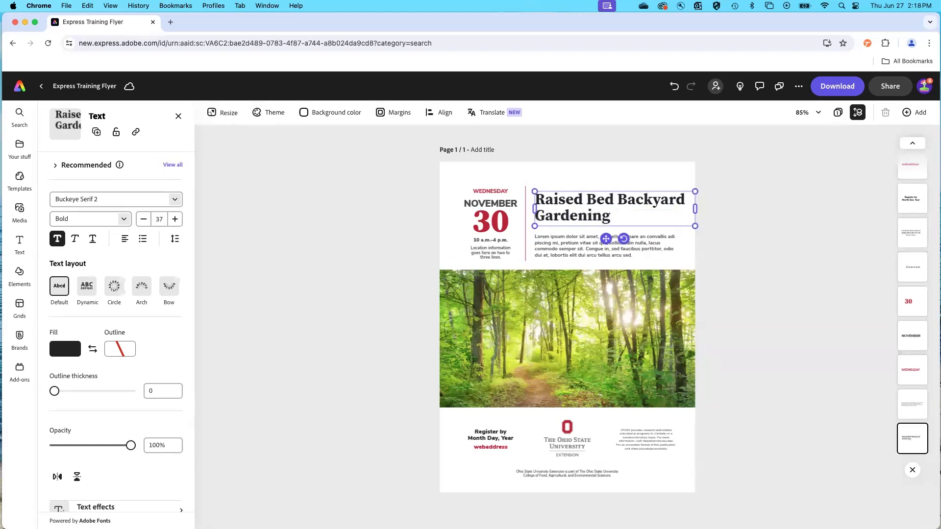
pyautogui.moveTo(695, 226); pyautogui.dragTo(685, 224)
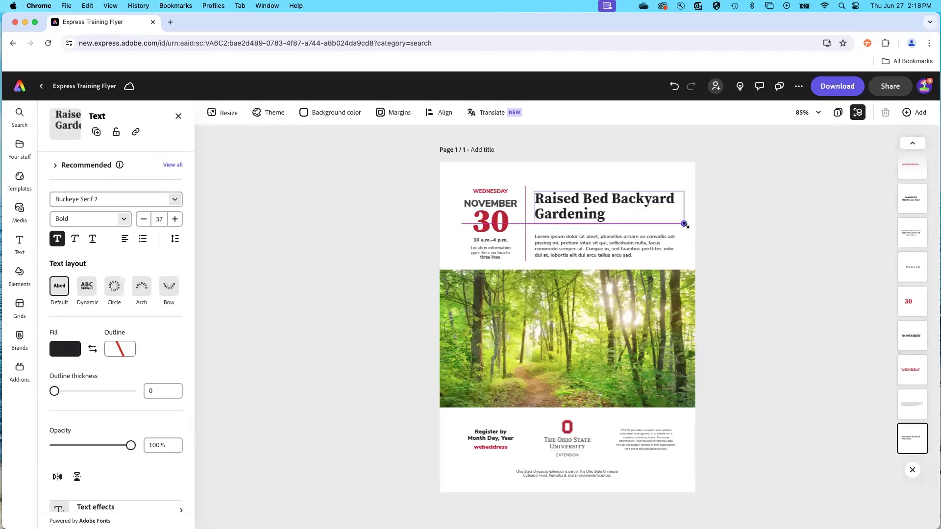
pyautogui.click(762, 248)
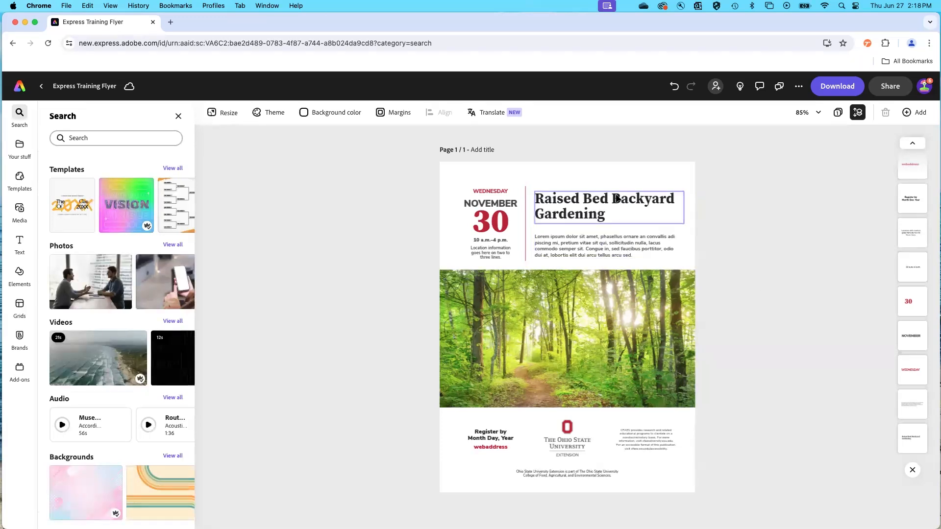
# Start replacing the flyer's forest photo and search the stock photos for "raised bed garden"
pyautogui.rightClick(515, 315)
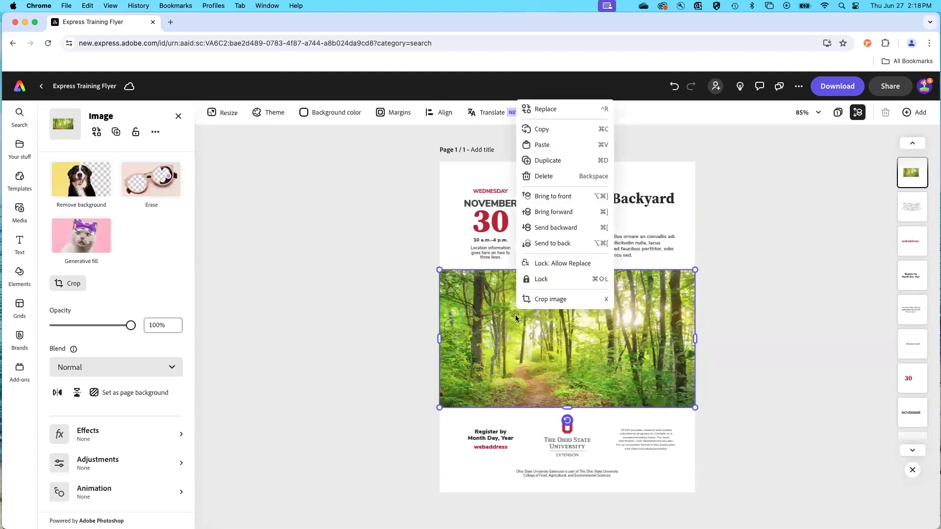
pyautogui.click(421, 322)
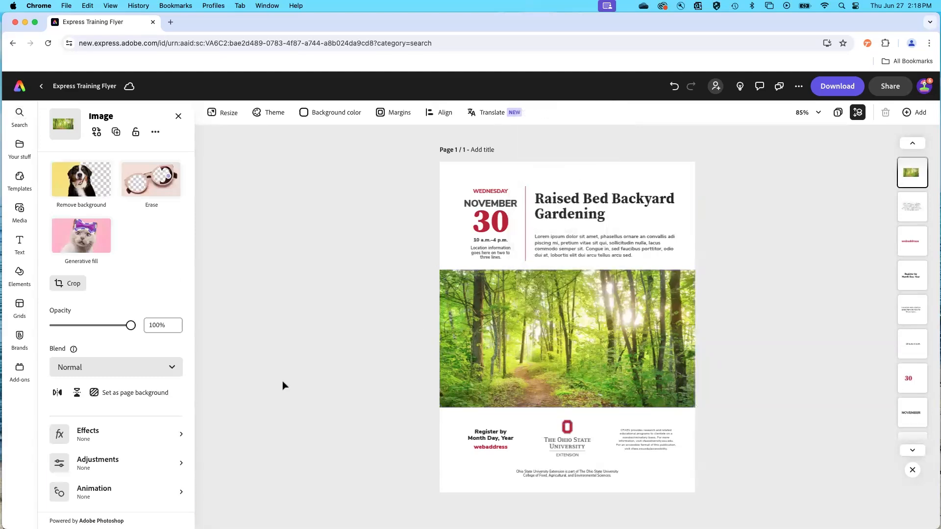
pyautogui.rightClick(580, 299)
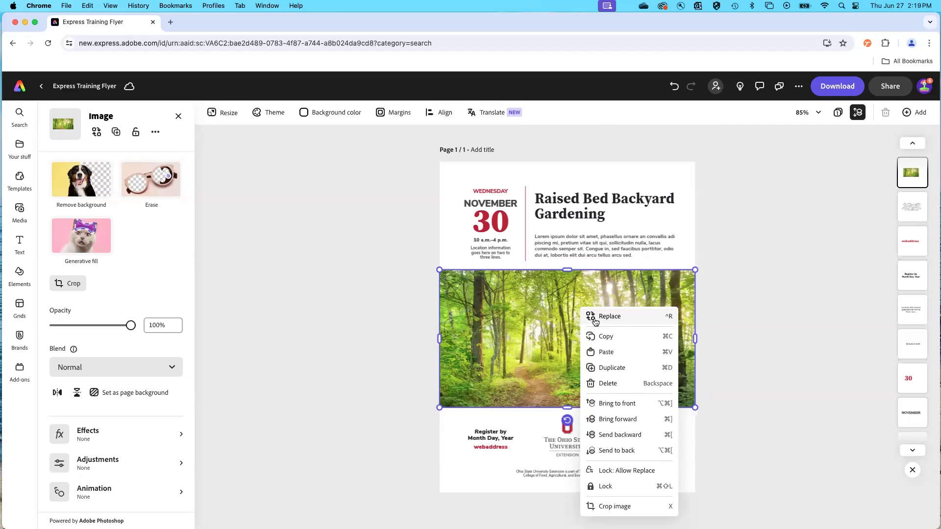
pyautogui.click(595, 321)
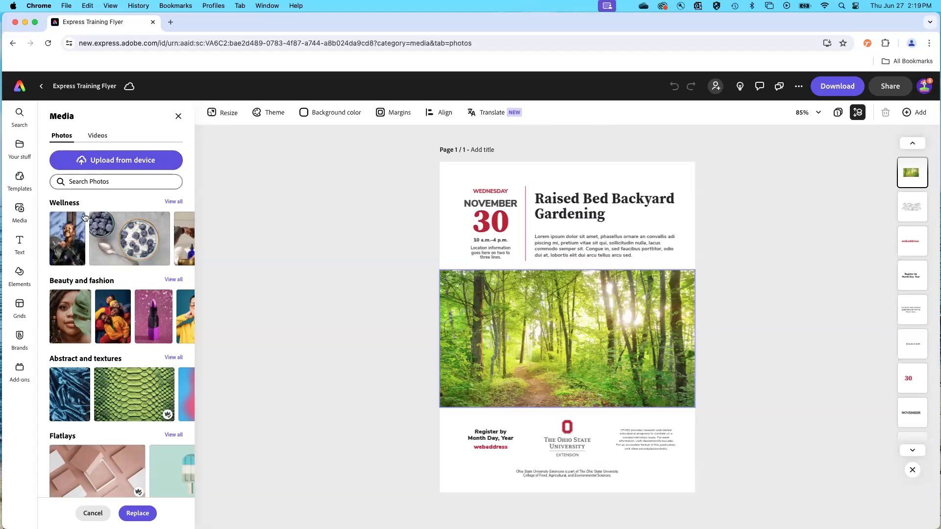
pyautogui.click(94, 183)
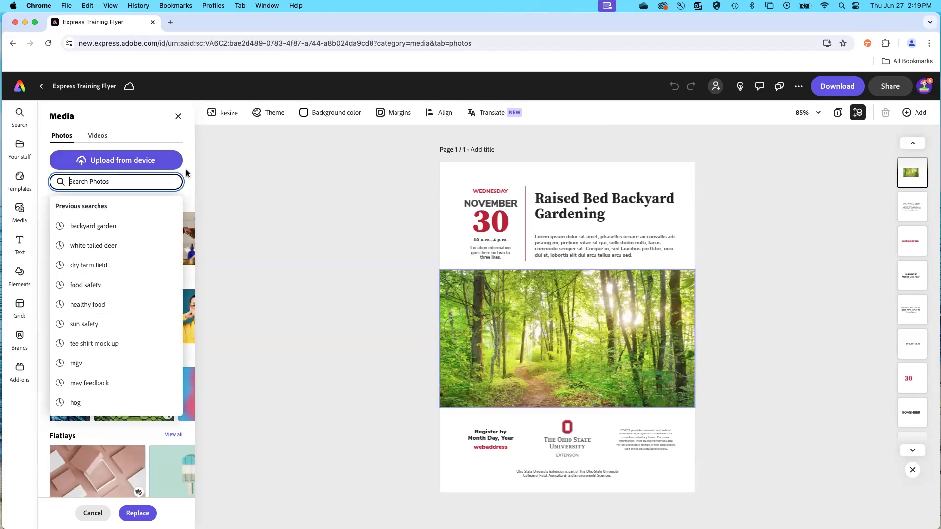
pyautogui.write('raised ')
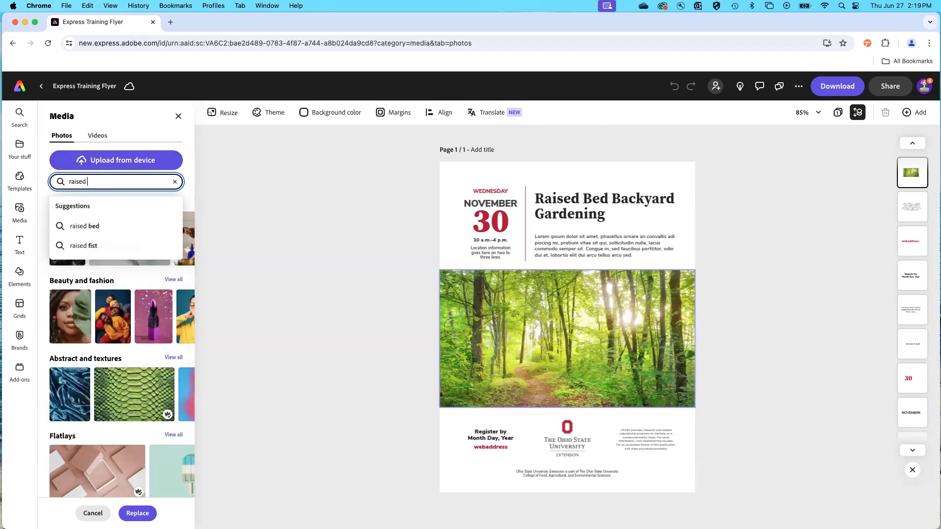
pyautogui.write('bed flower gard')
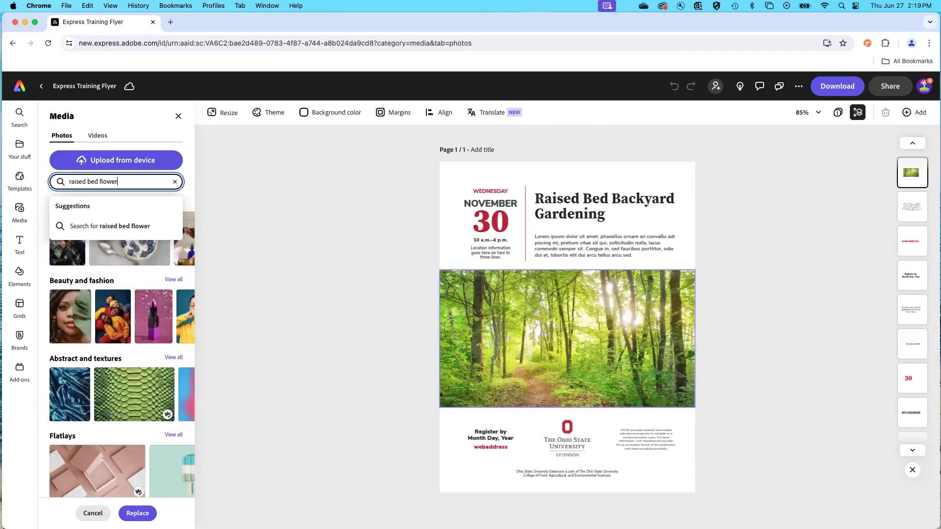
pyautogui.press('BackSpace')
pyautogui.press('BackSpace')
pyautogui.press('BackSpace')
pyautogui.press('BackSpace')
pyautogui.press('BackSpace')
pyautogui.press('BackSpace')
pyautogui.press('BackSpace')
pyautogui.press('BackSpace')
pyautogui.press('BackSpace')
pyautogui.press('BackSpace')
pyautogui.write('gardn')
pyautogui.write('n')
pyautogui.press('Return')
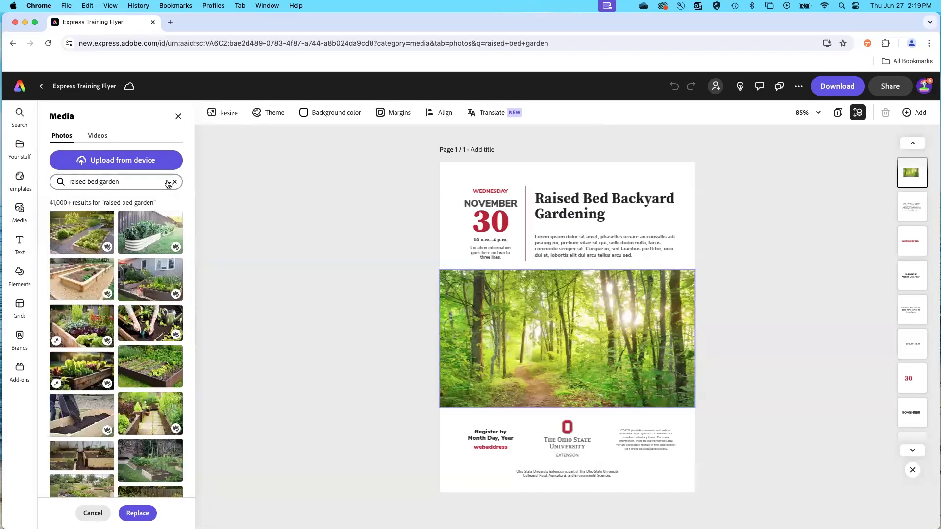
# Try the slatted planter, soil seedling and park flower bed photos from the results in the flyer's image area
pyautogui.scroll(-5, 132, 376)
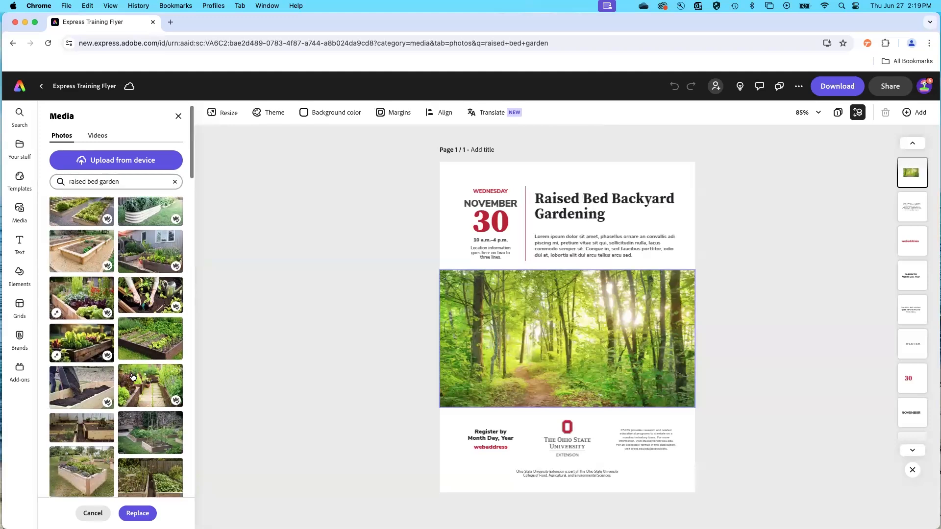
pyautogui.scroll(-5, 137, 371)
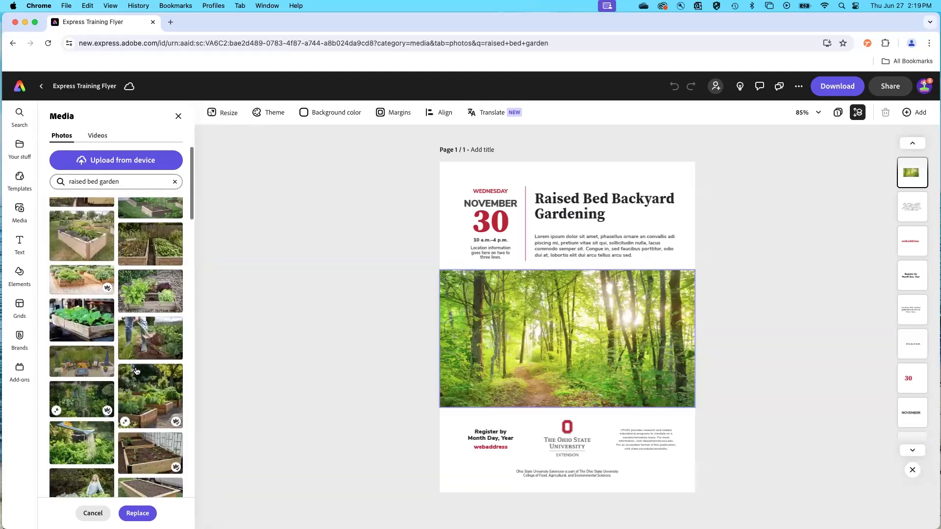
pyautogui.scroll(-1, 137, 371)
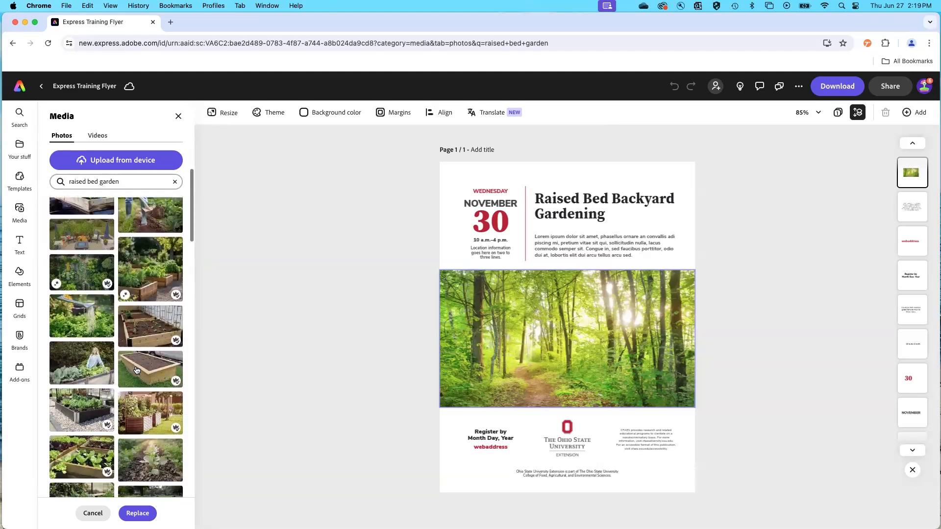
pyautogui.click(139, 370)
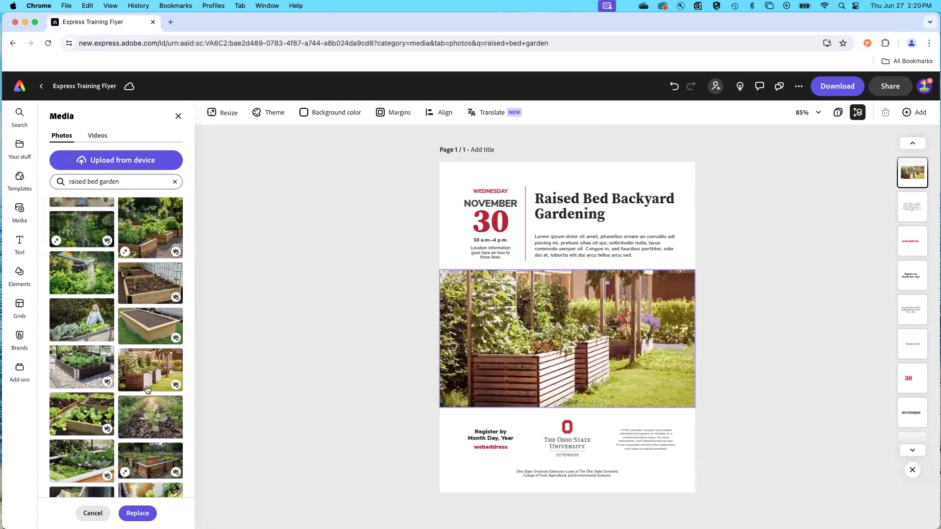
pyautogui.click(147, 418)
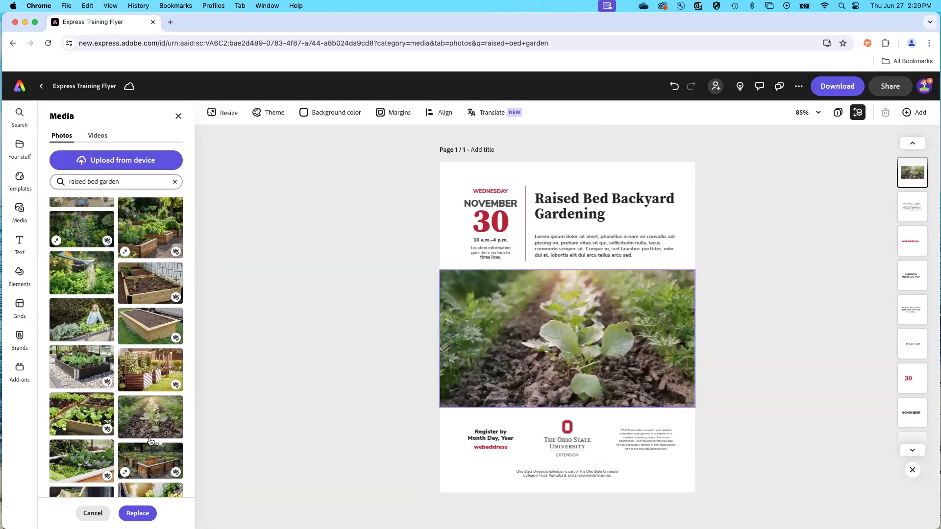
pyautogui.click(158, 472)
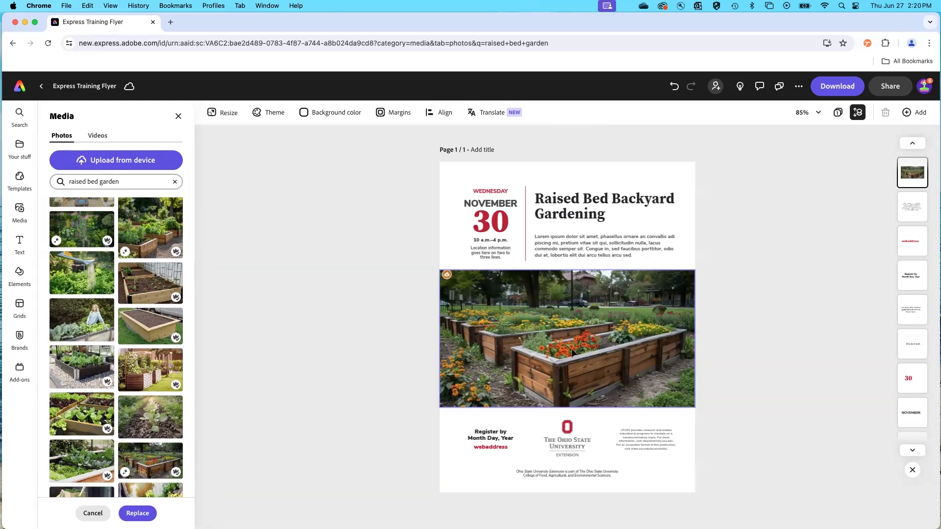
# Try the potted-plant garden beds, fenced backyard plot and white planter against a dark fence as the flyer photo
pyautogui.scroll(-3, 104, 421)
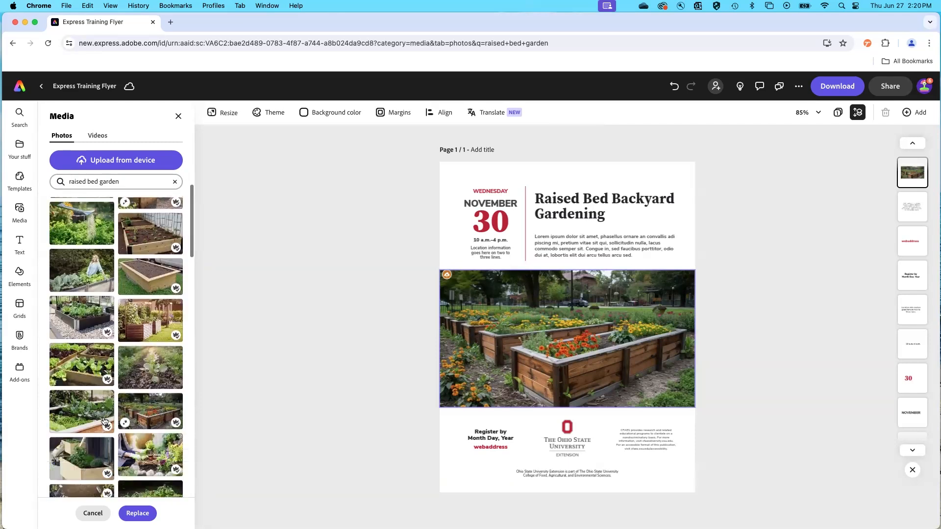
pyautogui.scroll(-1, 103, 422)
pyautogui.click(147, 418)
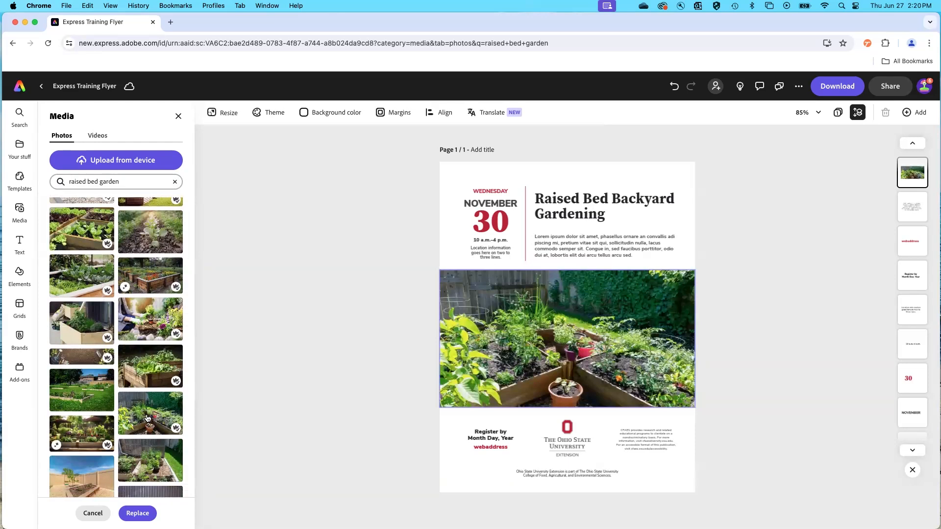
pyautogui.scroll(-1, 129, 452)
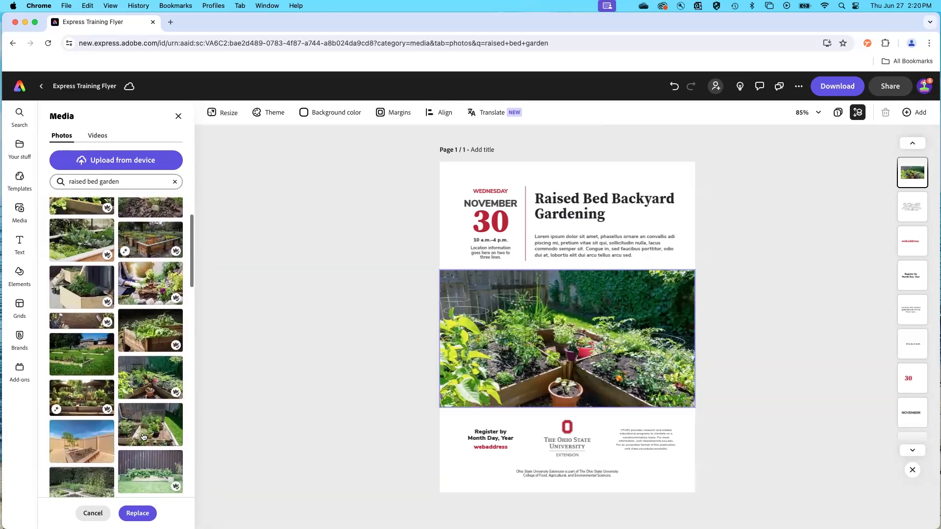
pyautogui.click(144, 436)
pyautogui.scroll(-1, 144, 437)
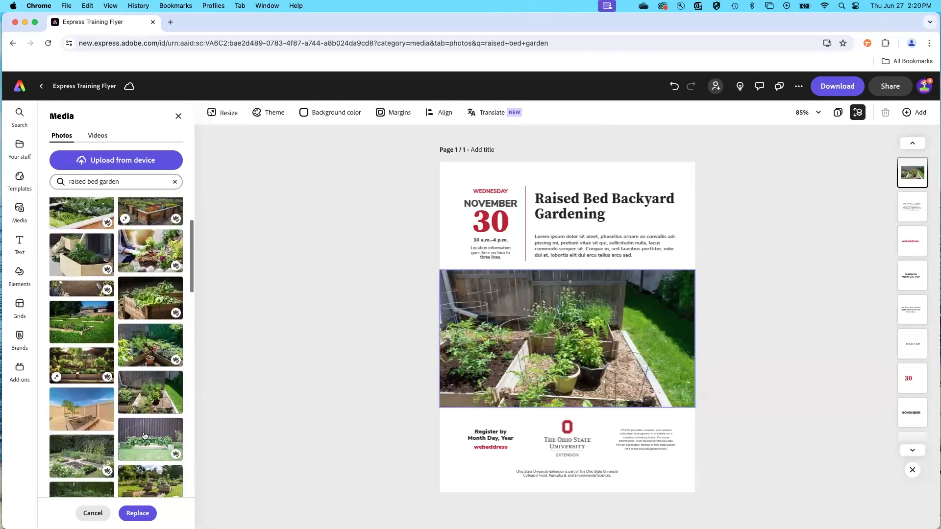
pyautogui.click(146, 432)
# Replace the flyer photo with the one of several wooden raised beds on a sunny lawn, and check its image options
pyautogui.scroll(-2, 150, 424)
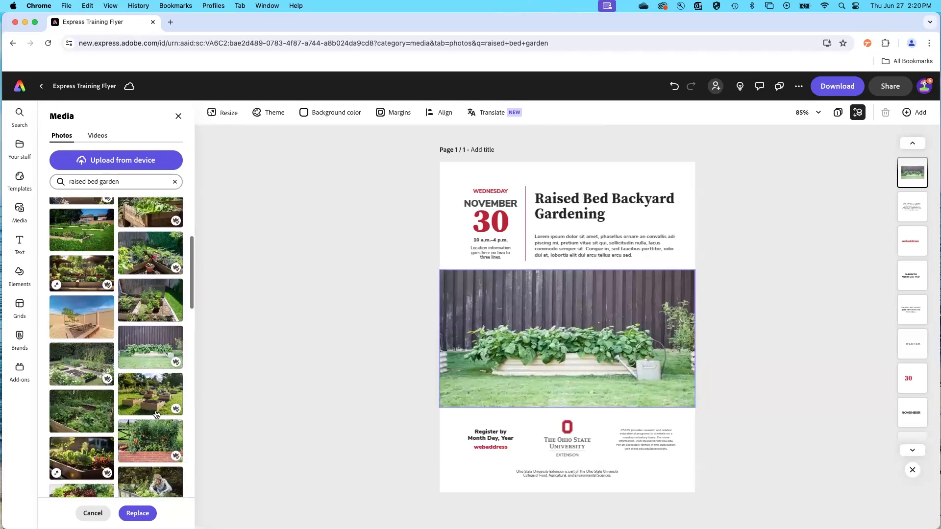
pyautogui.click(156, 413)
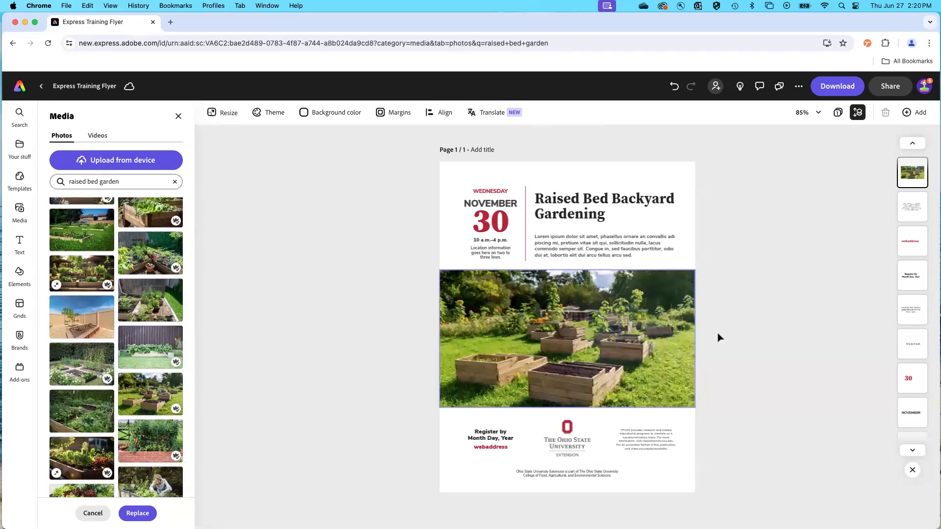
pyautogui.click(717, 336)
pyautogui.rightClick(563, 324)
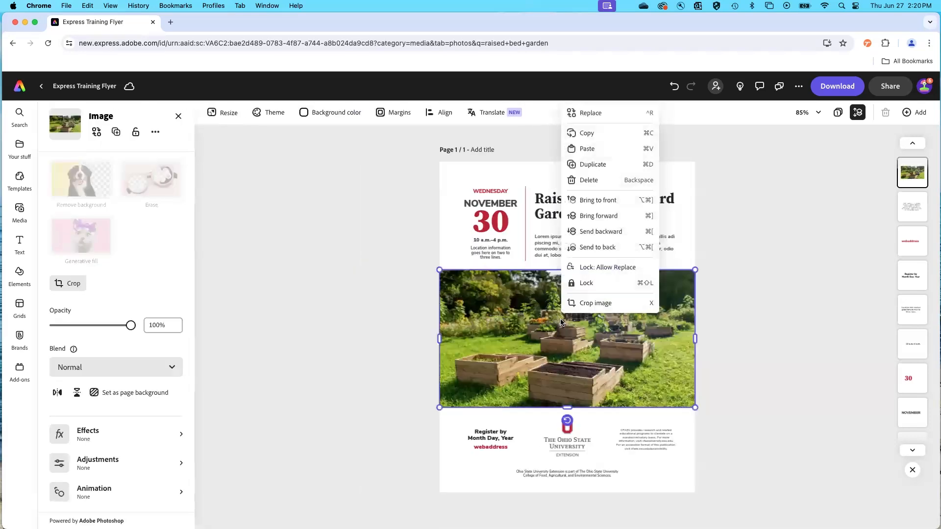
pyautogui.click(519, 356)
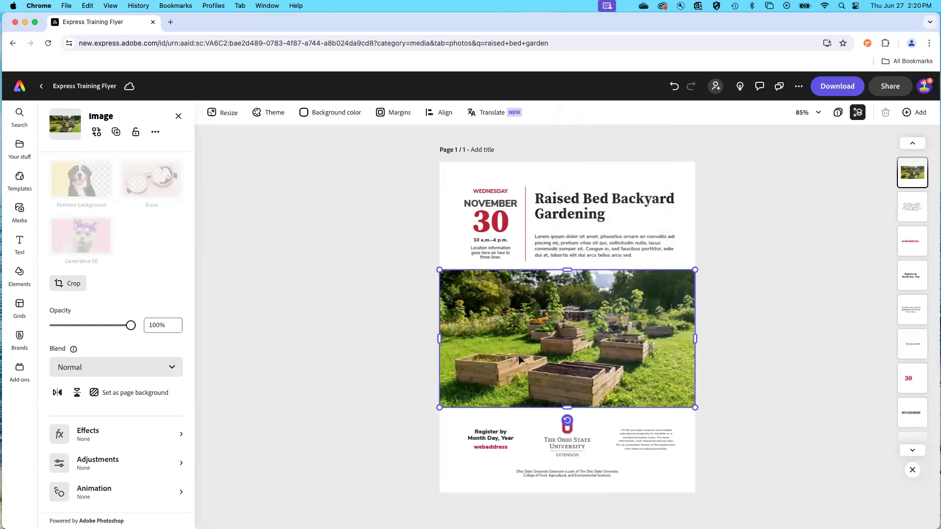
pyautogui.rightClick(519, 359)
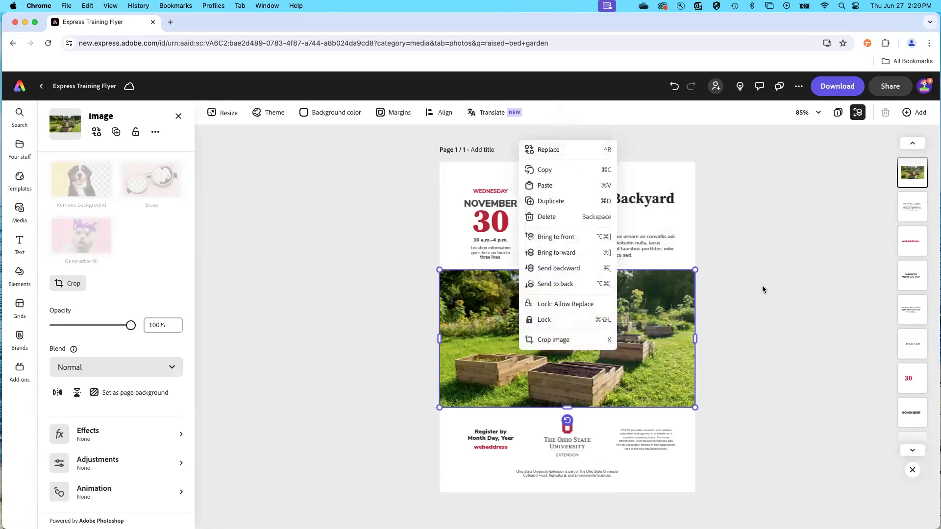
pyautogui.press('Escape')
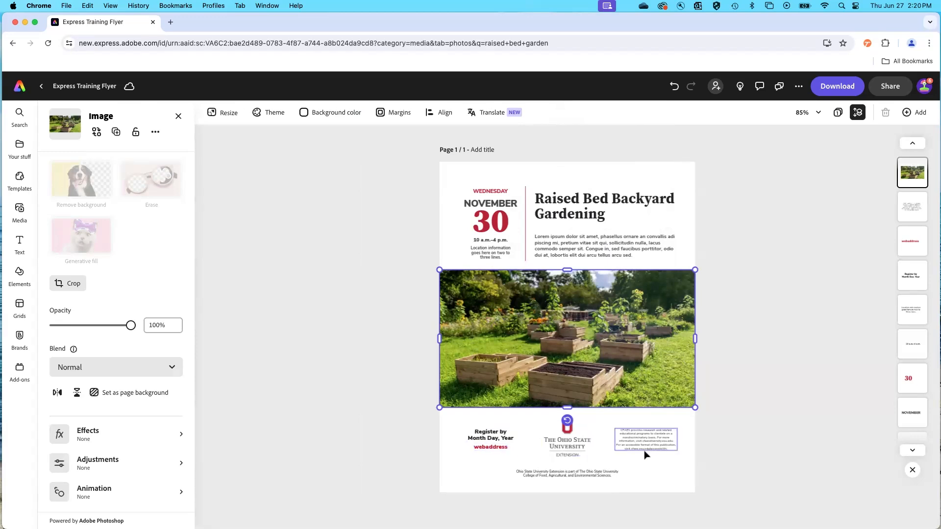
# Examine the flyer's footer up close, including the registration text, Extension logo and nondiscrimination statement
pyautogui.click(708, 434)
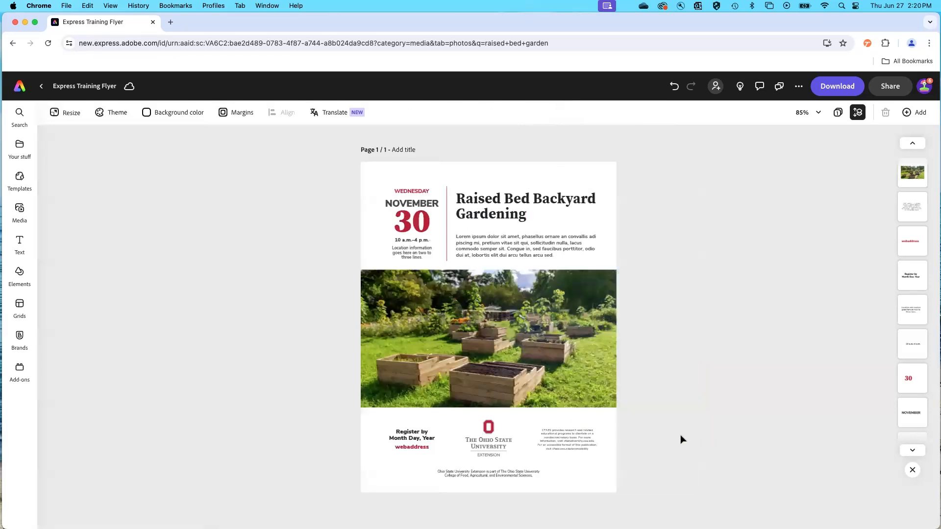
pyautogui.press('super+equal')
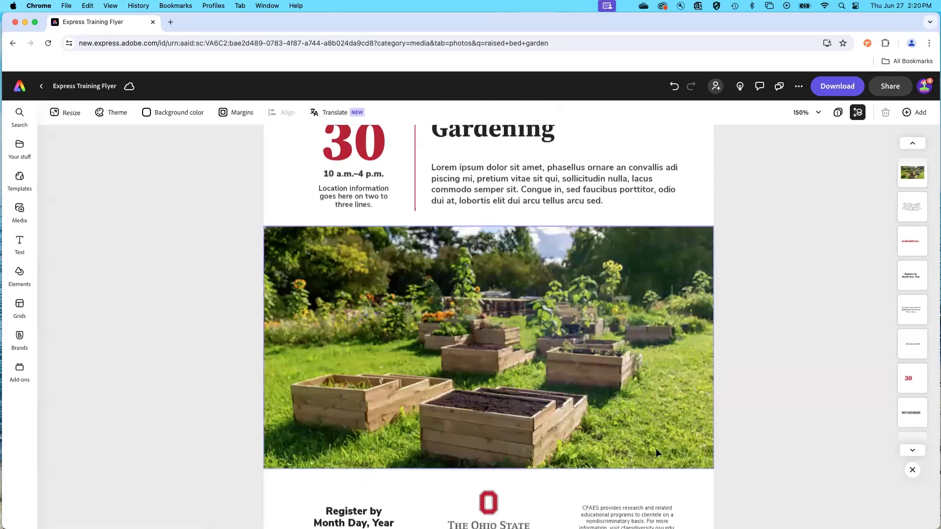
pyautogui.scroll(-1, 655, 450)
pyautogui.scroll(-2, 655, 455)
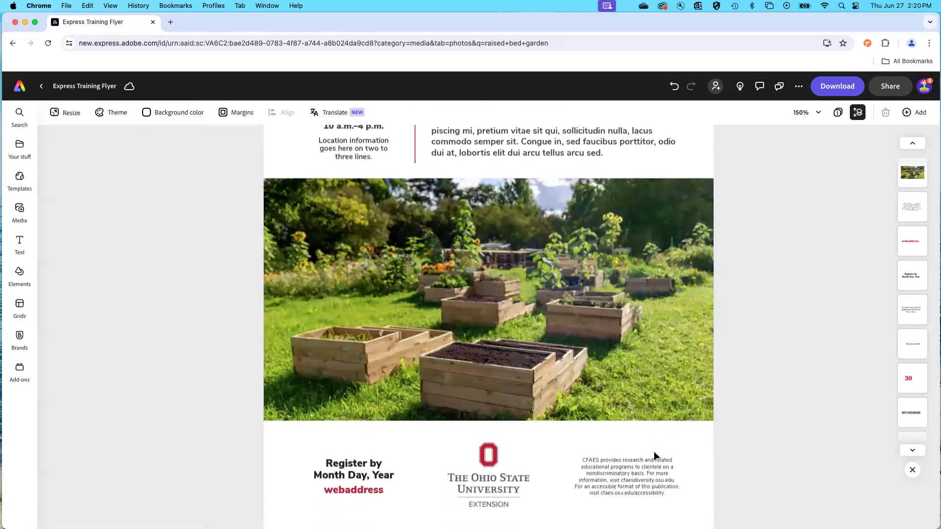
pyautogui.scroll(-2, 655, 455)
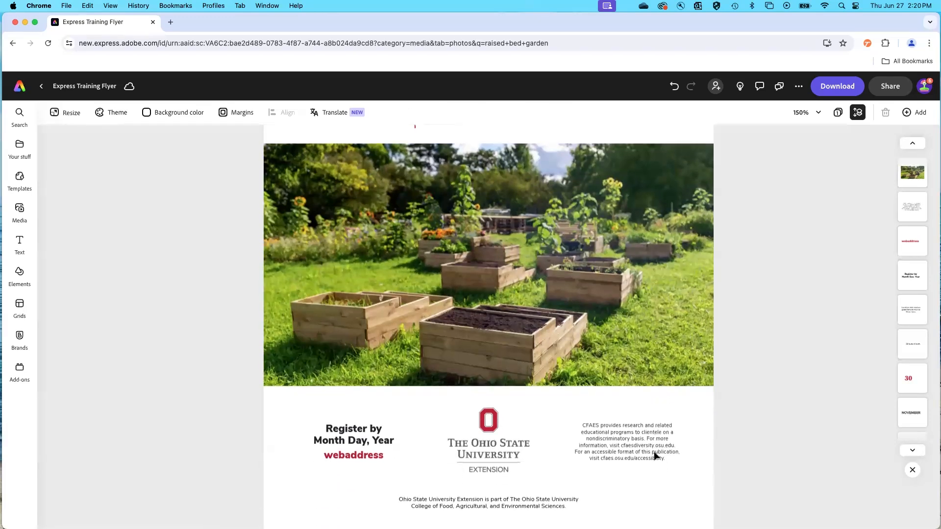
pyautogui.press('super+minus')
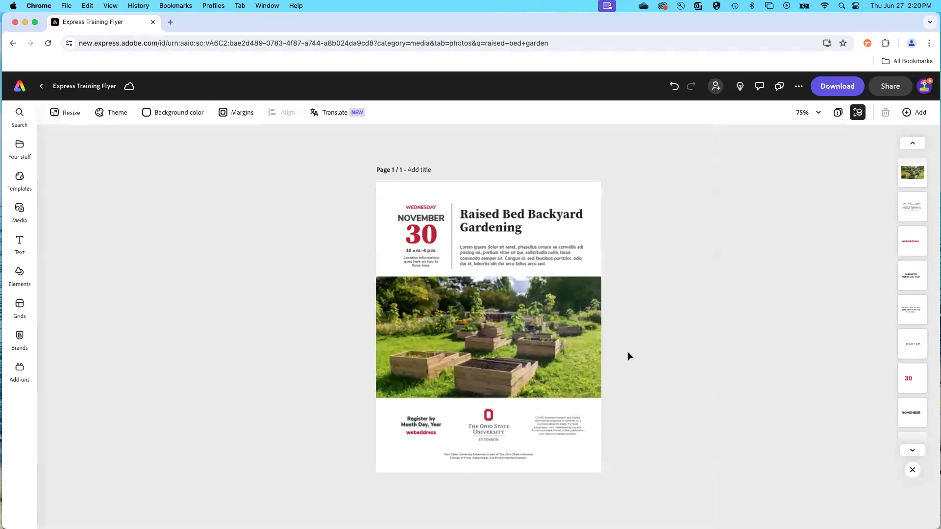
# Download the flyer in PDF (Best for documents) format and open the downloaded Express Training Flyer.pdf
pyautogui.click(837, 91)
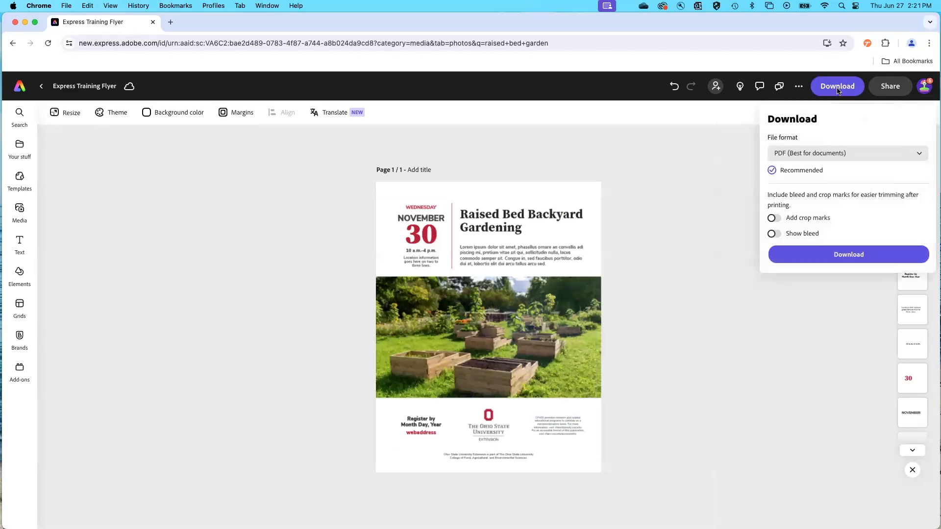
pyautogui.click(830, 156)
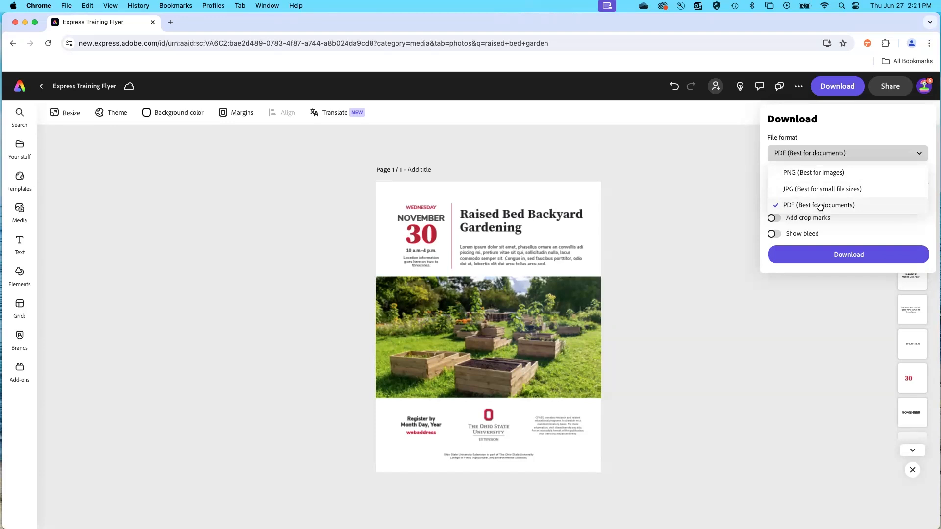
pyautogui.click(839, 206)
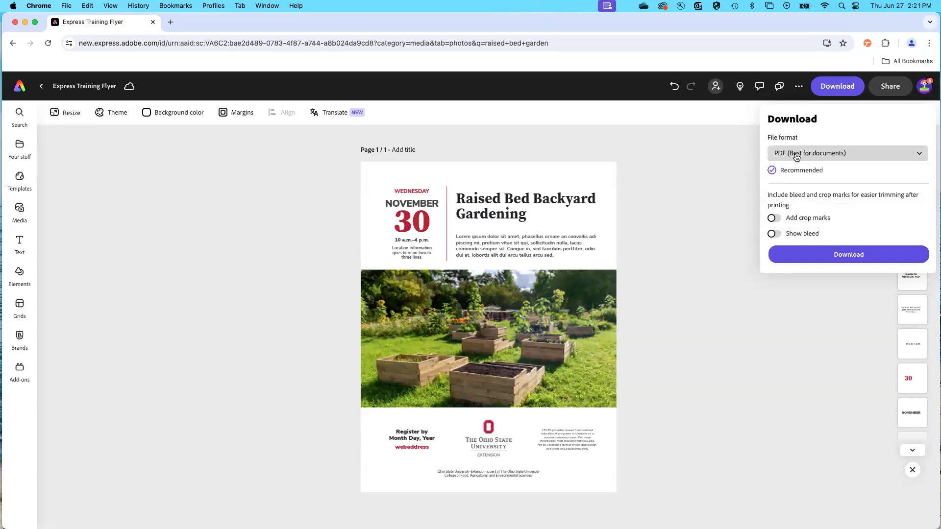
pyautogui.click(822, 256)
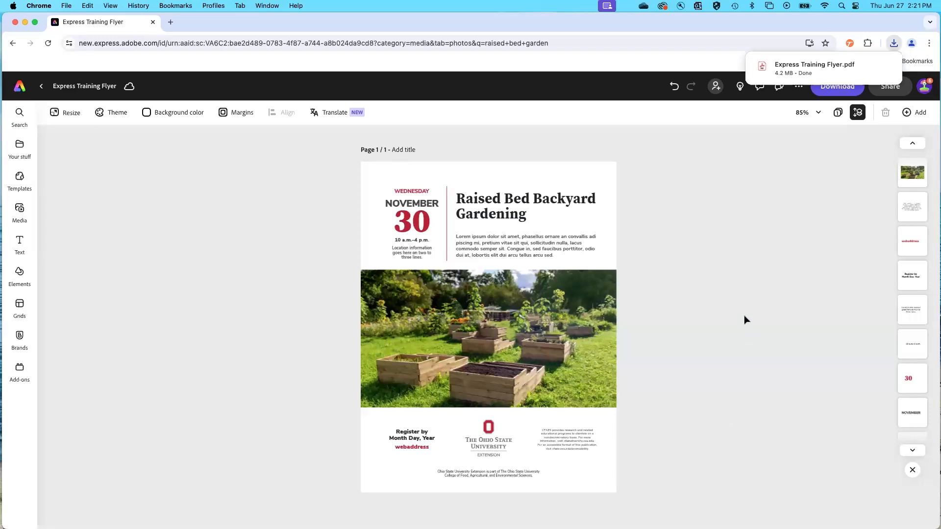
pyautogui.moveTo(819, 74)
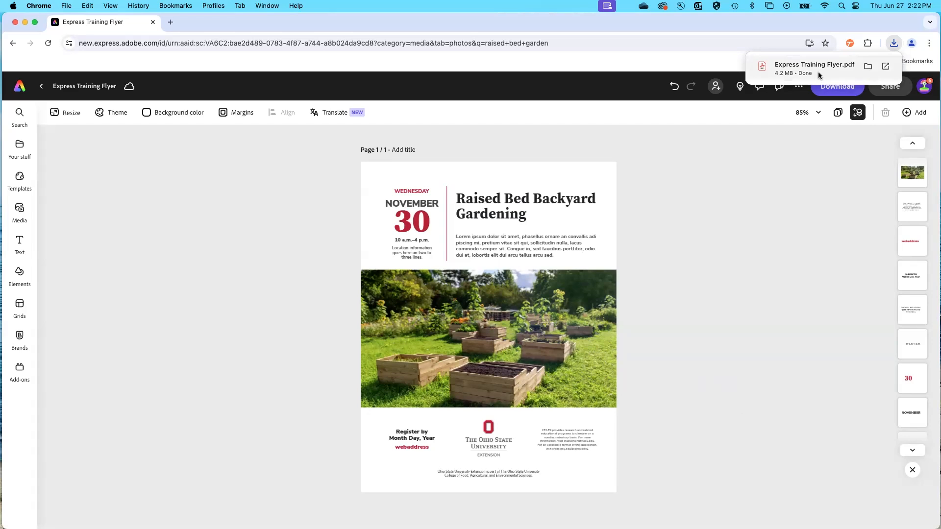
pyautogui.click(815, 71)
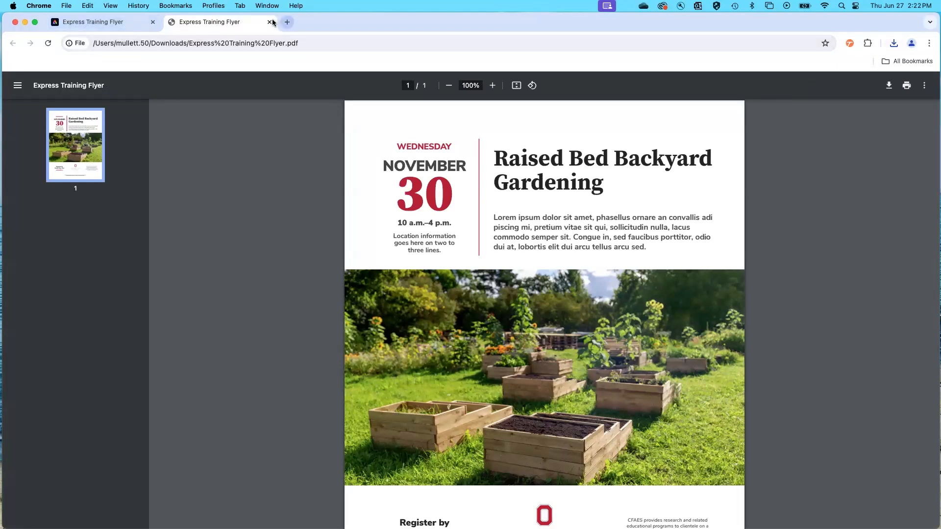
# Return to the Express Training Flyer design and examine its sharing options, including who has access and the posting choices
pyautogui.click(130, 23)
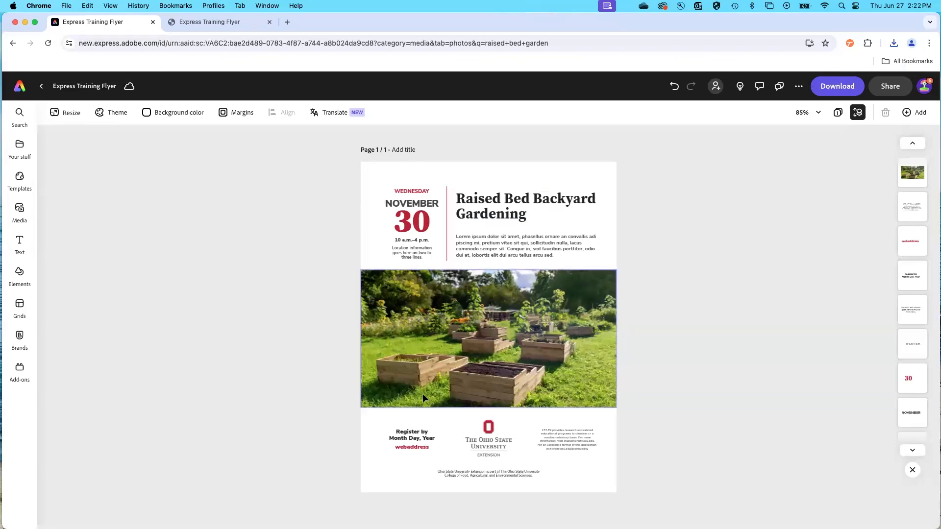
pyautogui.click(881, 94)
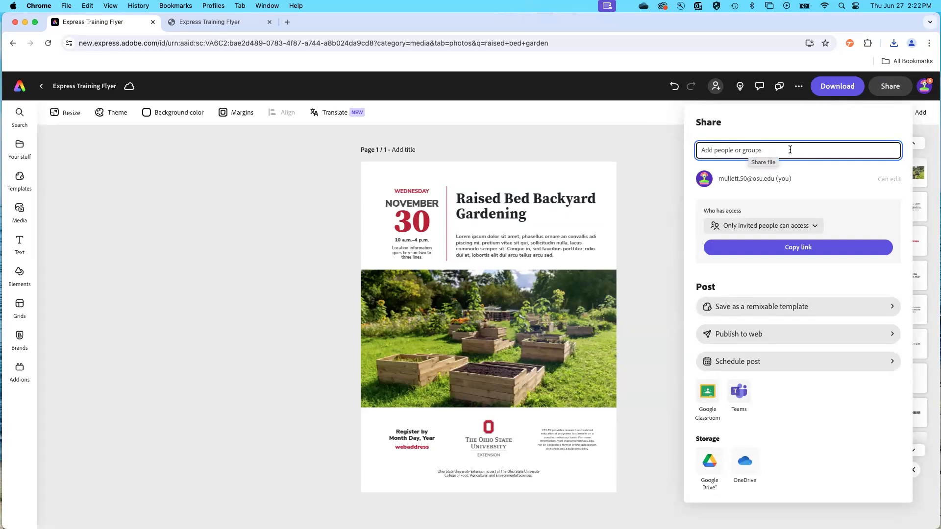
pyautogui.click(808, 228)
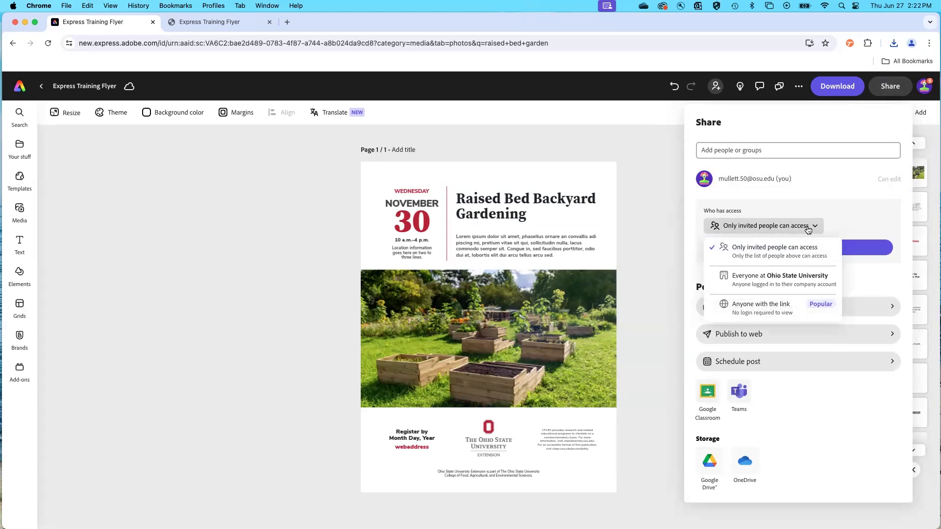
pyautogui.click(653, 286)
pyautogui.click(891, 87)
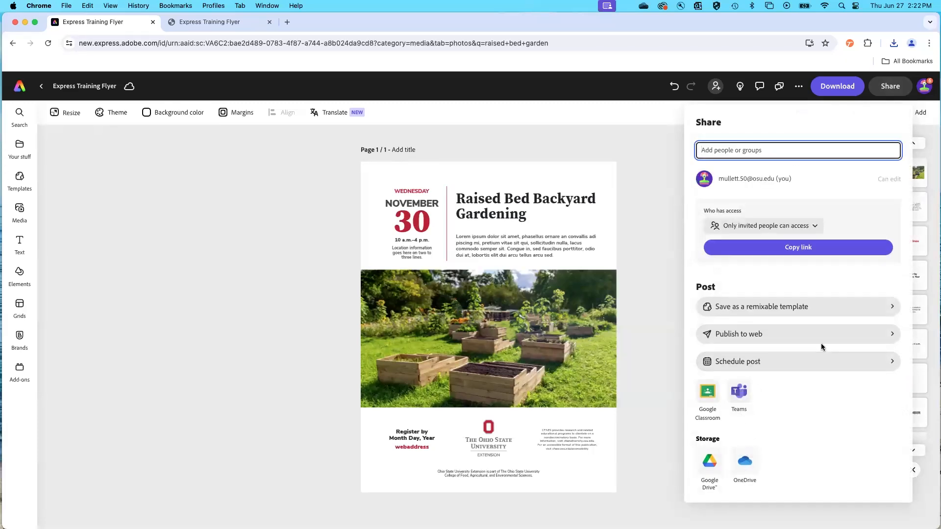
pyautogui.click(650, 337)
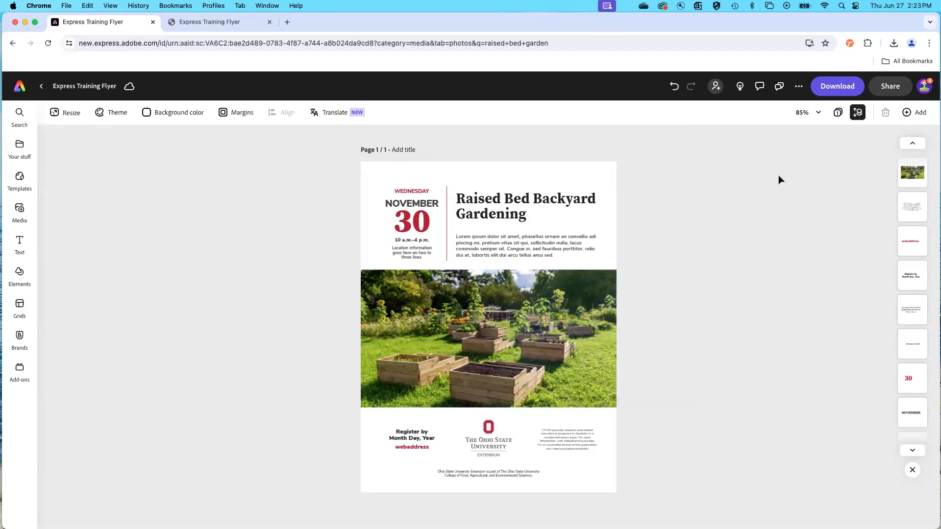
# Duplicate the Raised Bed Backyard Gardening flyer page in the page overview
pyautogui.click(835, 114)
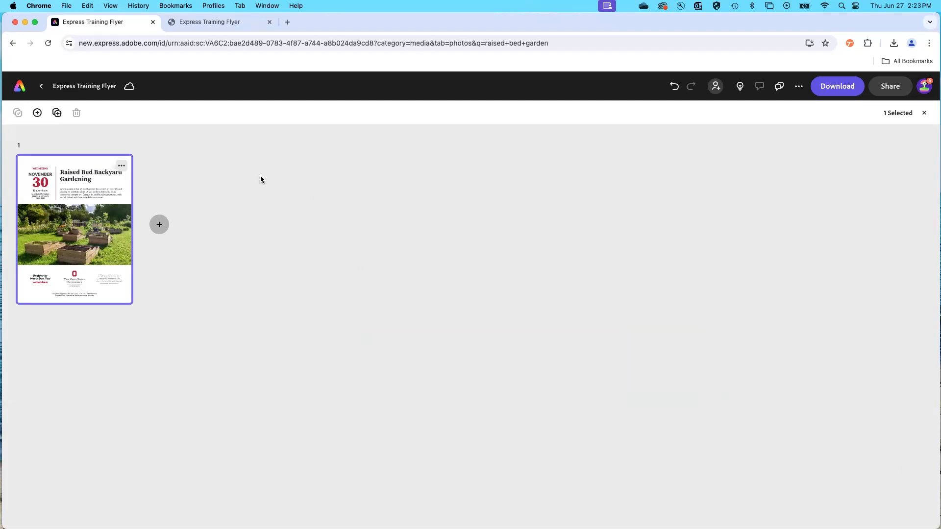
pyautogui.click(41, 92)
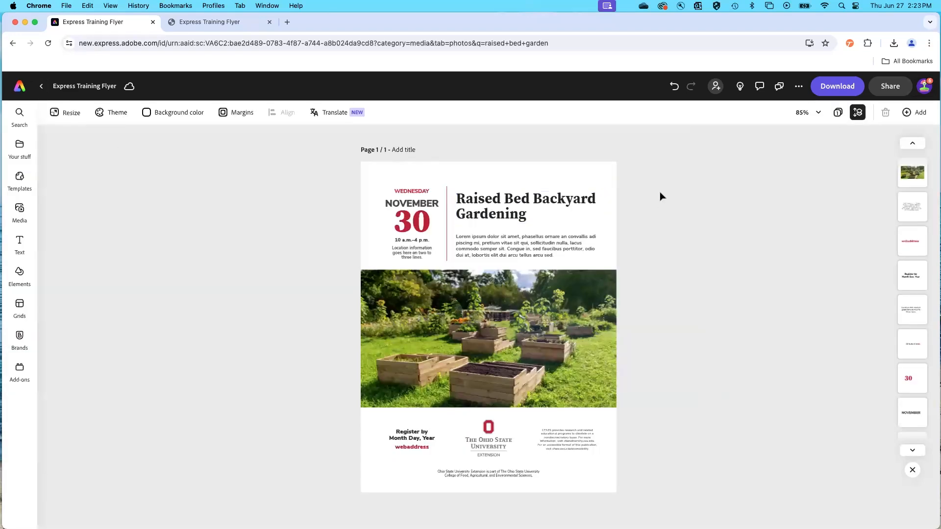
pyautogui.click(837, 113)
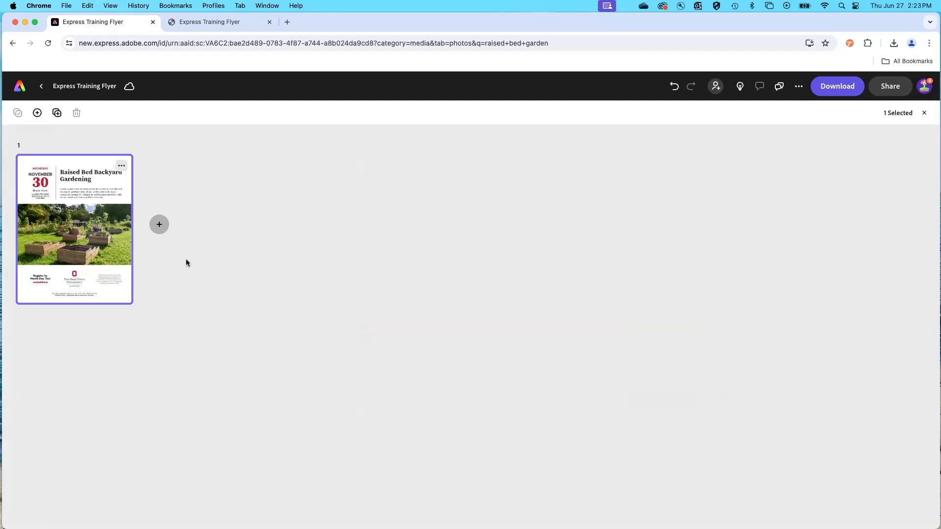
pyautogui.click(121, 166)
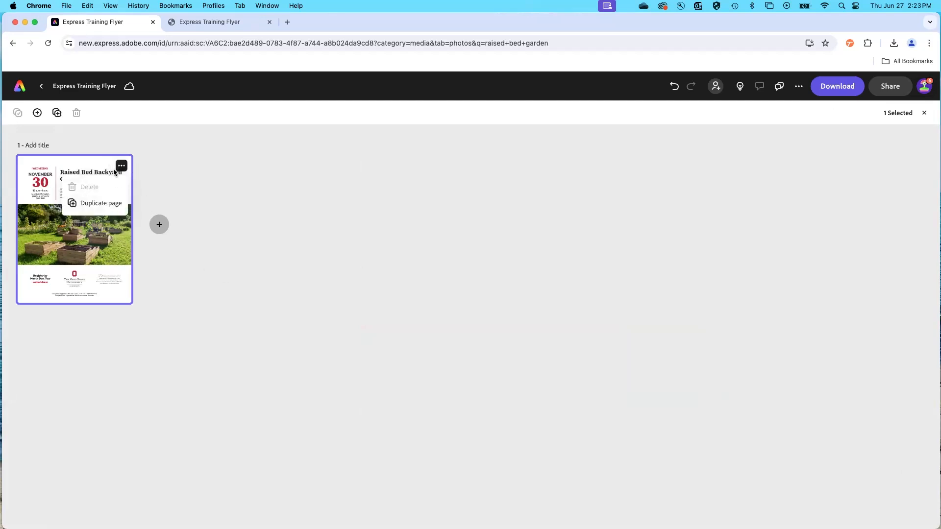
pyautogui.click(122, 167)
pyautogui.click(122, 166)
pyautogui.click(101, 204)
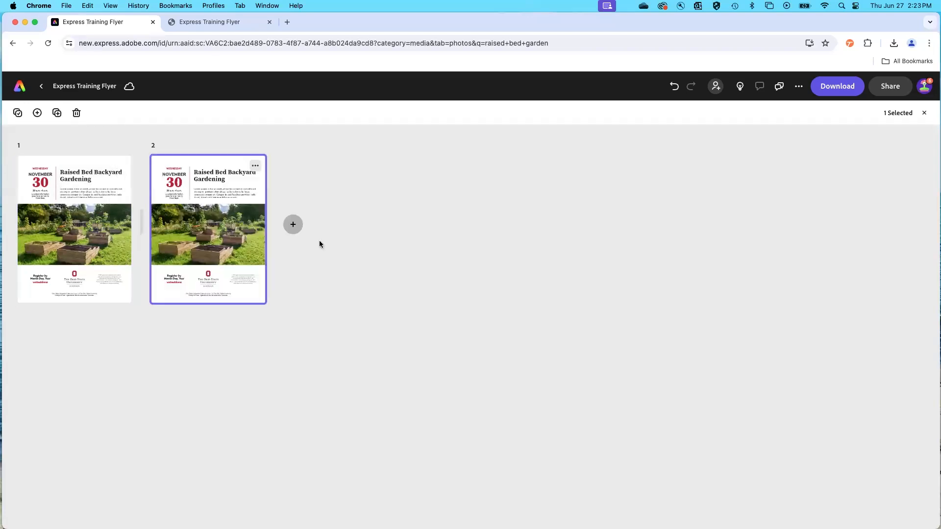
# Open the duplicated flyer page for editing and bring up replacement photos for its garden image
pyautogui.doubleClick(245, 240)
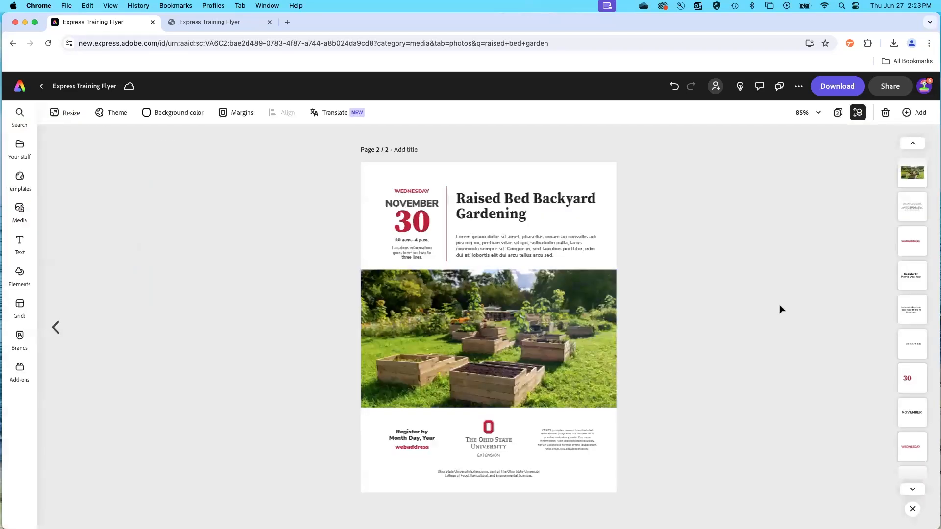
pyautogui.click(837, 113)
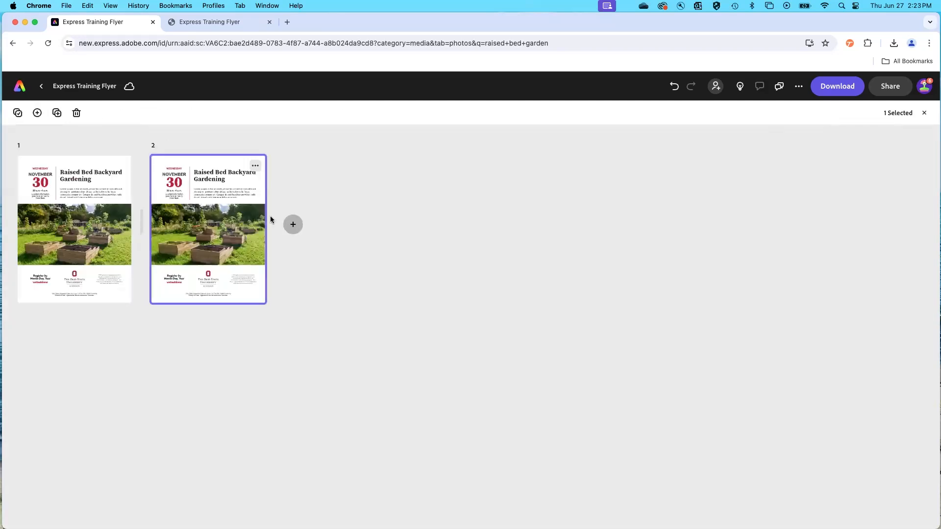
pyautogui.doubleClick(217, 244)
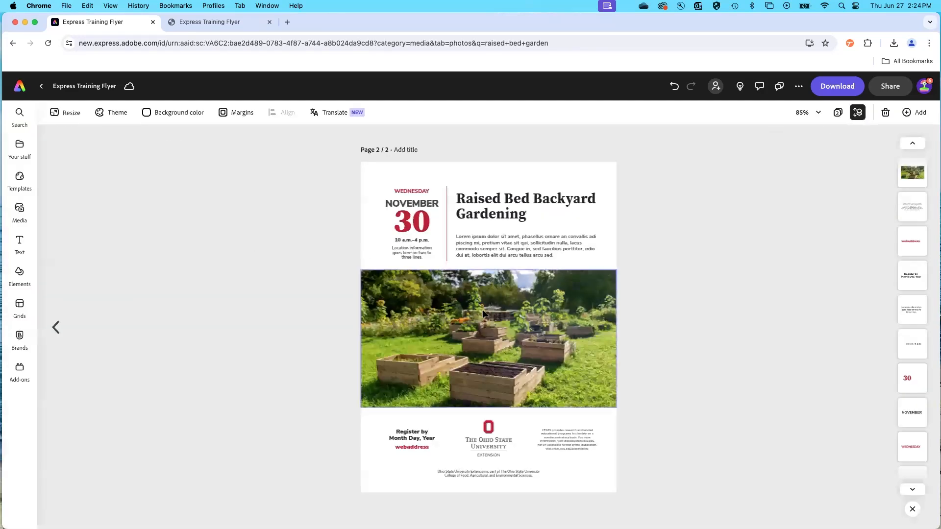
pyautogui.click(501, 306)
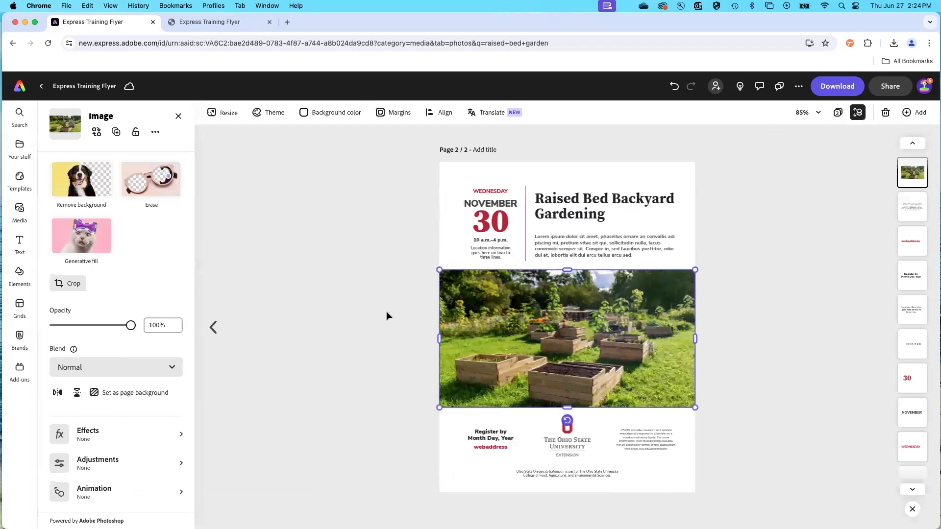
pyautogui.rightClick(477, 360)
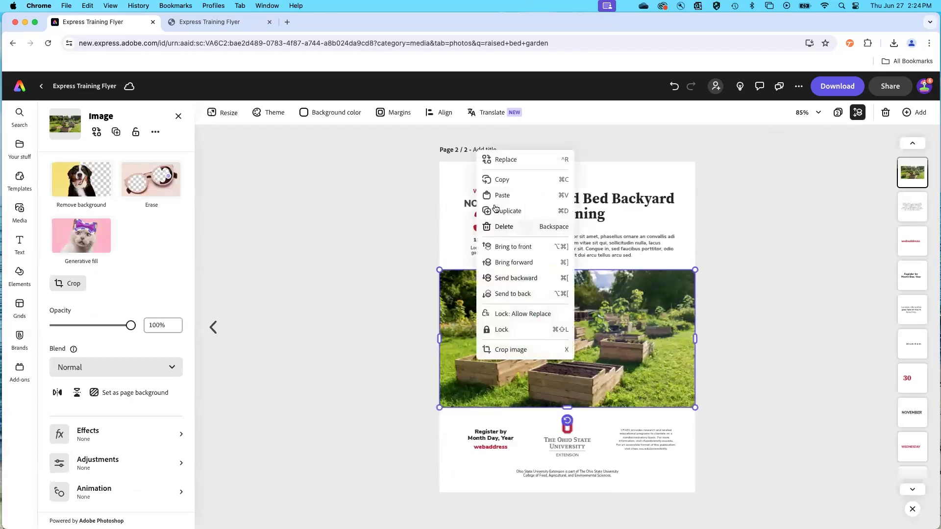
pyautogui.click(485, 161)
pyautogui.doubleClick(132, 184)
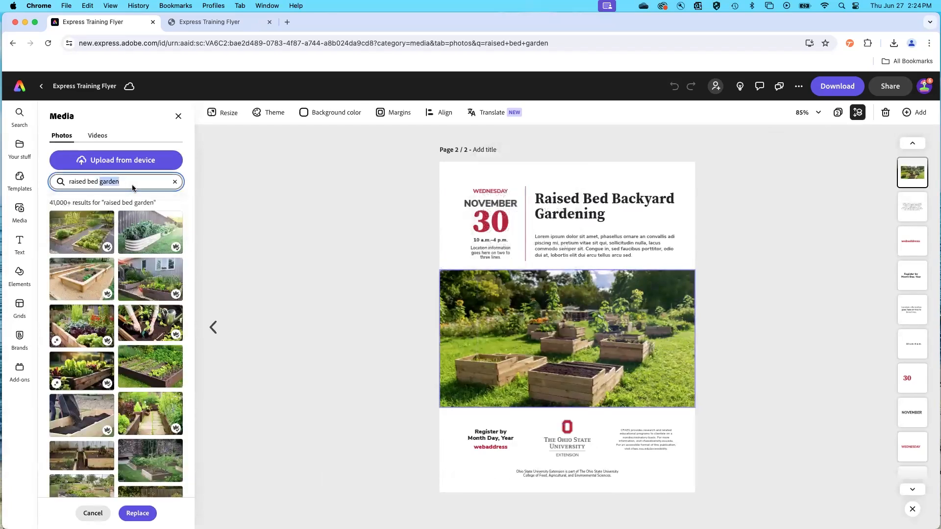
pyautogui.press('Return')
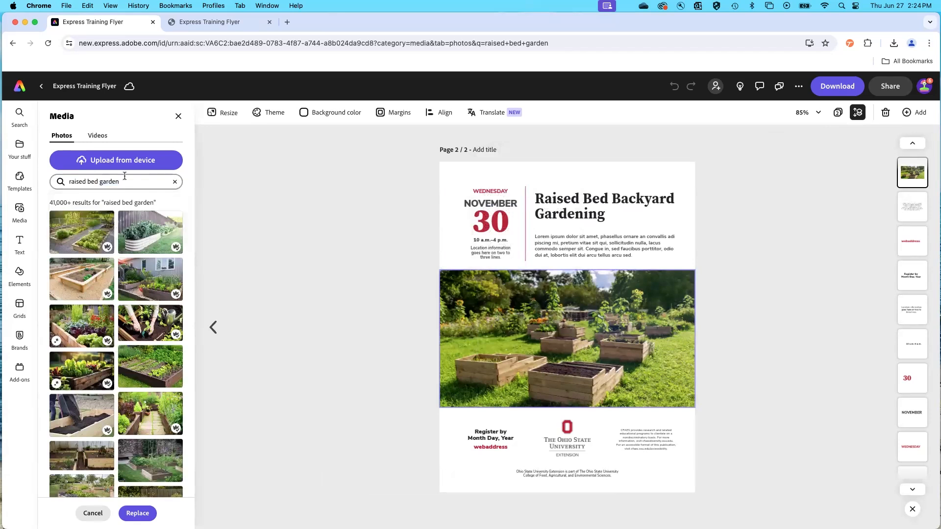
pyautogui.click(124, 176)
pyautogui.click(131, 182)
pyautogui.click(135, 185)
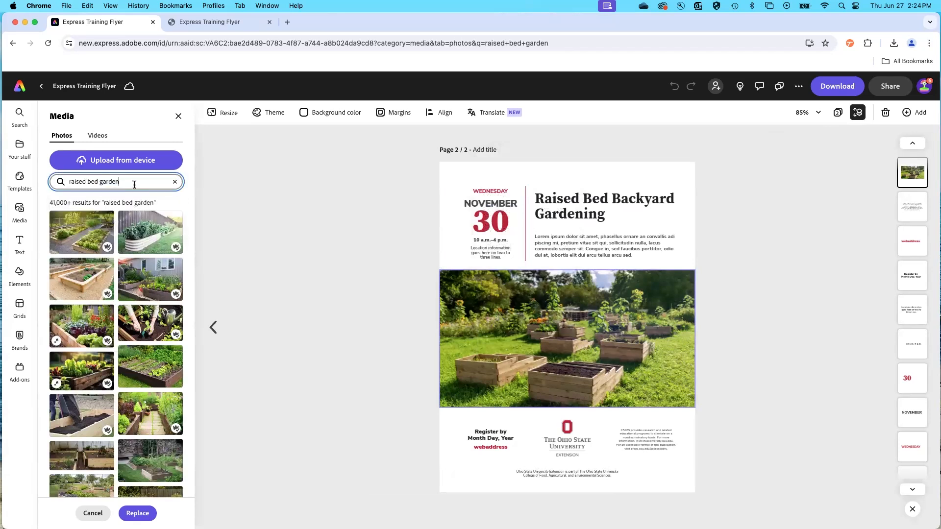
pyautogui.write('options')
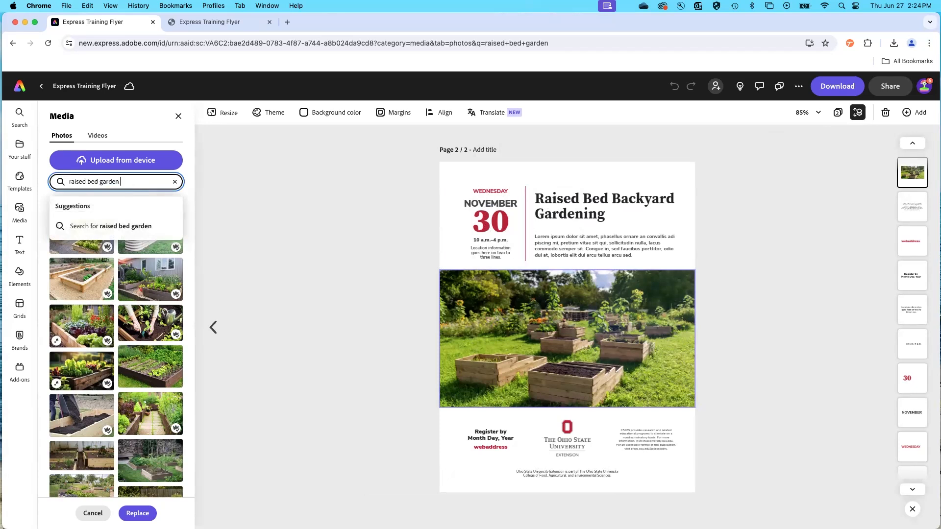
pyautogui.press('BackSpace')
pyautogui.press('BackSpace')
pyautogui.press('BackSpace')
pyautogui.press('BackSpace')
pyautogui.press('BackSpace')
pyautogui.press('BackSpace')
pyautogui.press('BackSpace')
pyautogui.press('BackSpace')
pyautogui.press('Return')
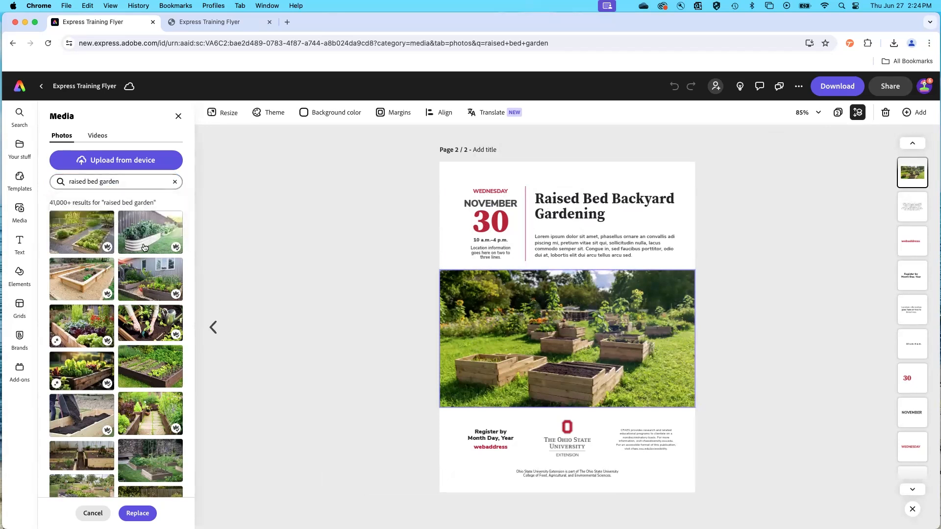
# Replace the second page's photo with the white raised planter of leafy plants along a dark fence
pyautogui.click(144, 248)
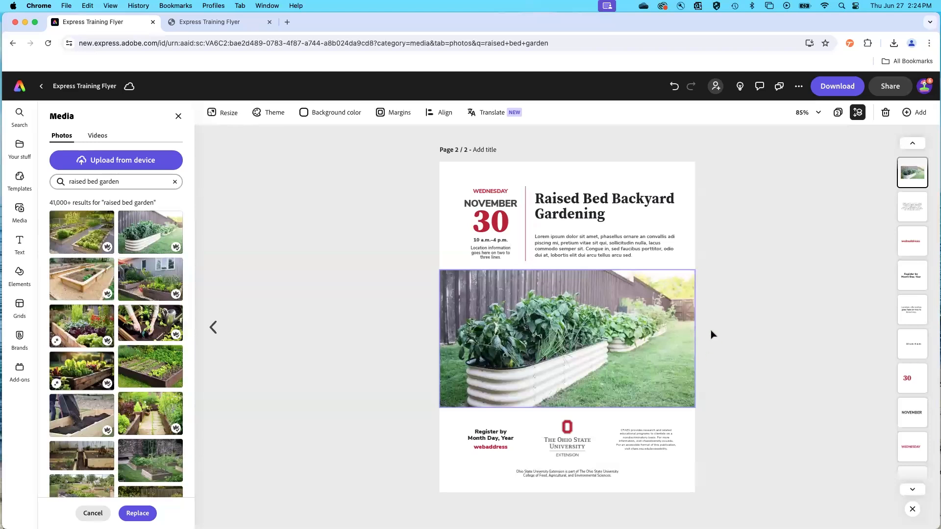
pyautogui.click(720, 319)
pyautogui.click(720, 317)
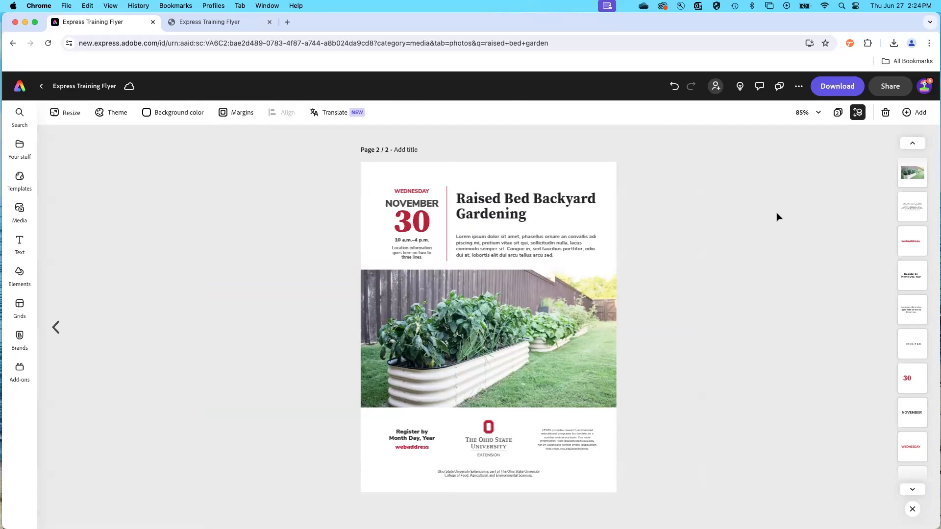
# Compare both flyer pages in the page overview and inspect the headline and body text on page 2
pyautogui.click(838, 112)
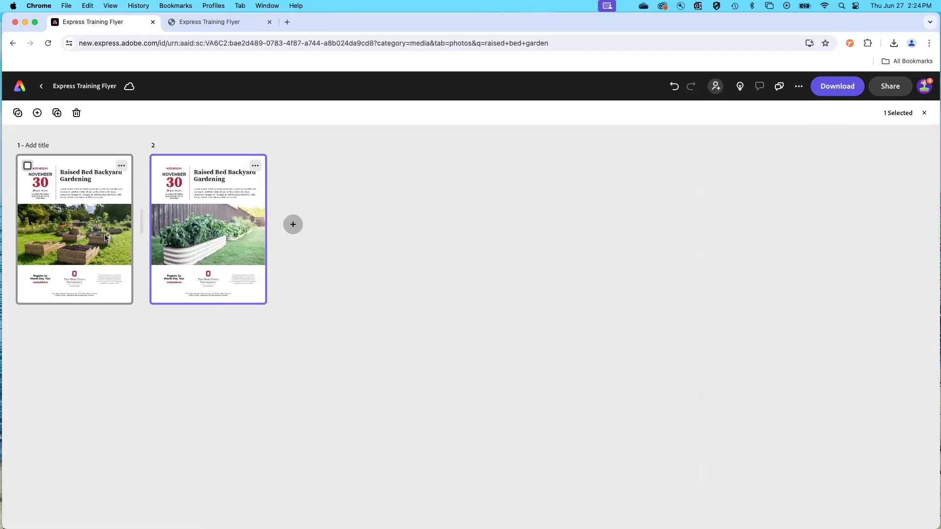
pyautogui.doubleClick(211, 224)
pyautogui.click(512, 200)
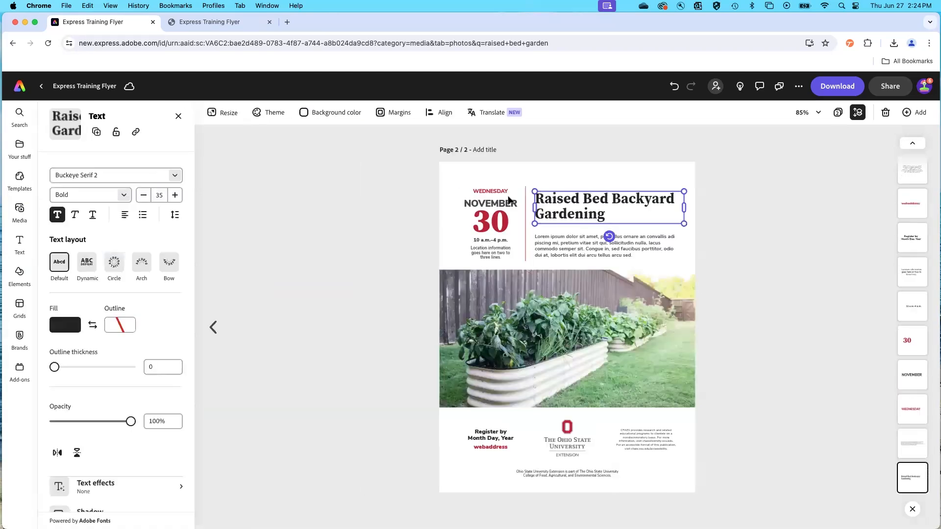
pyautogui.click(552, 249)
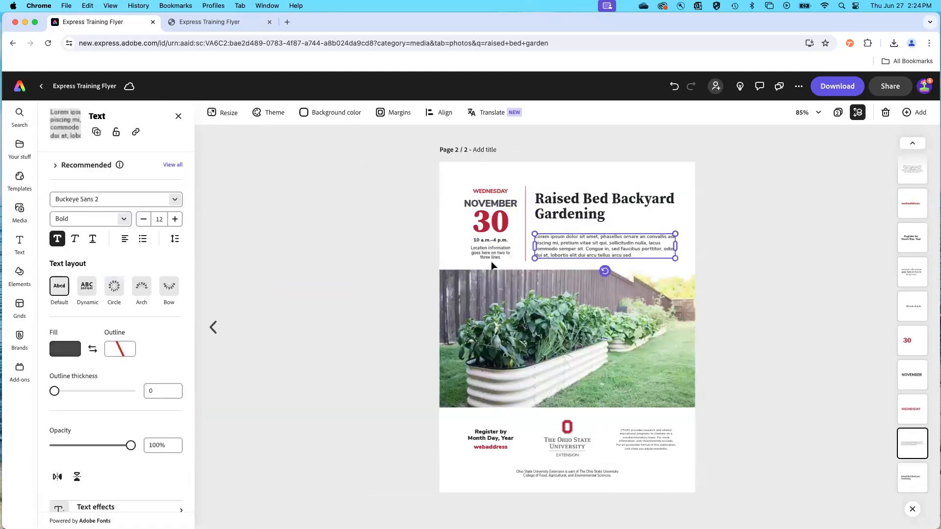
pyautogui.click(838, 113)
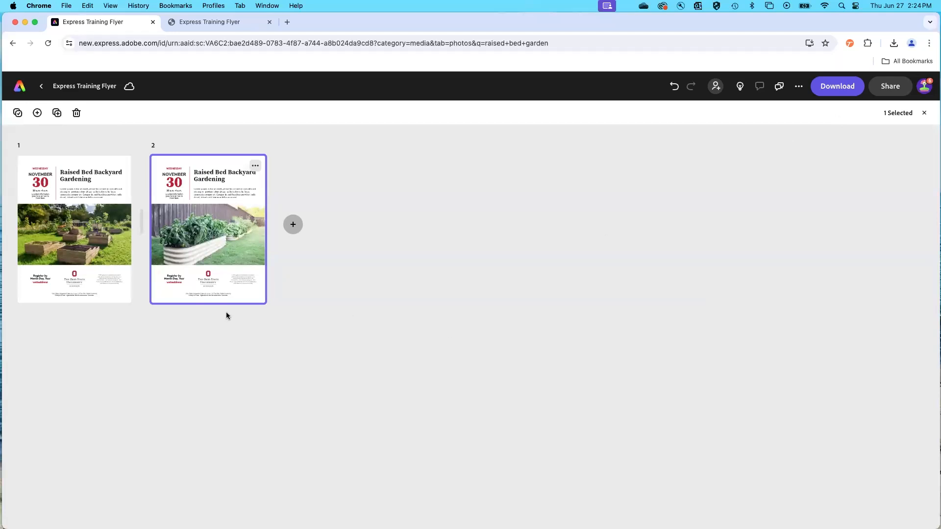
pyautogui.click(45, 87)
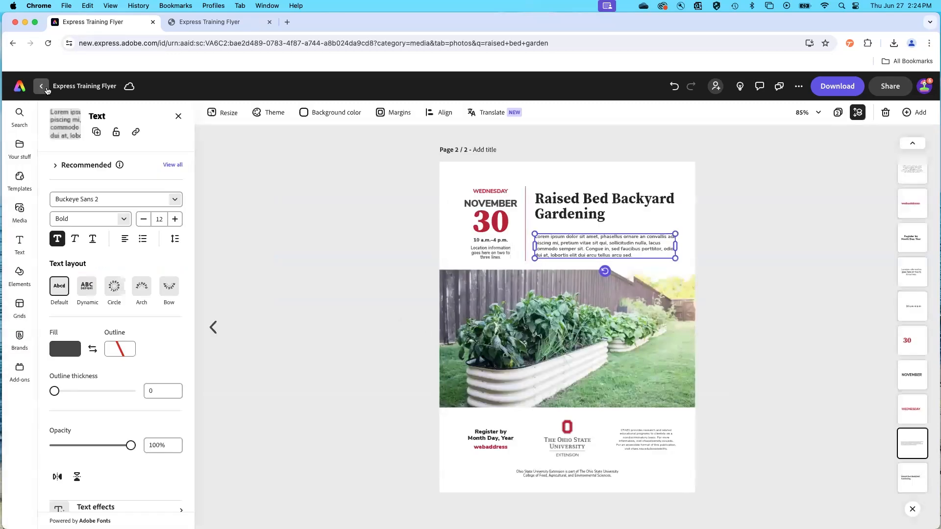
# Leave the flyer for the home page and open the full template collection of the Extension brand
pyautogui.click(20, 149)
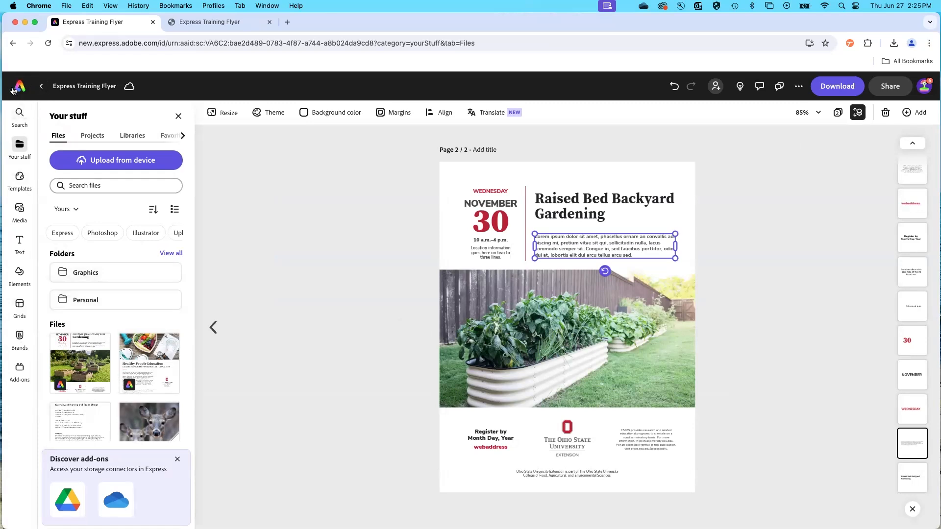
pyautogui.click(17, 88)
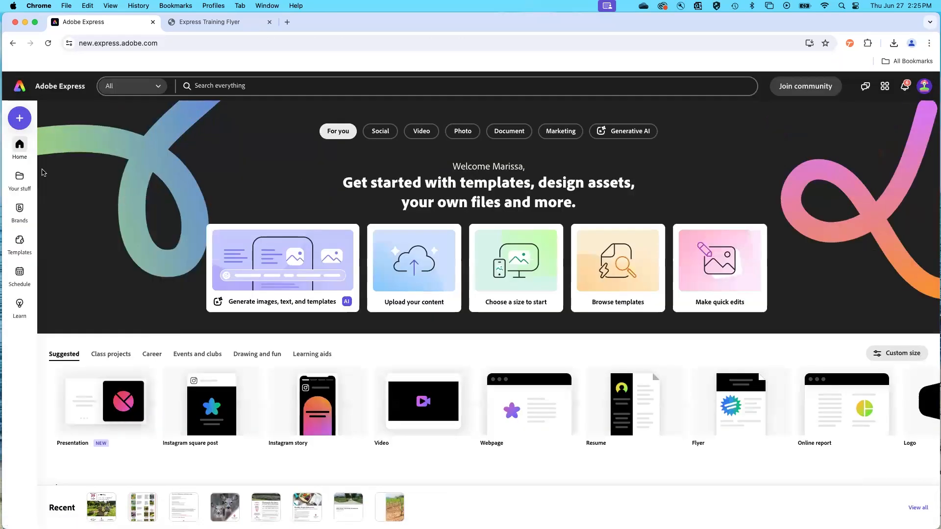
pyautogui.click(20, 208)
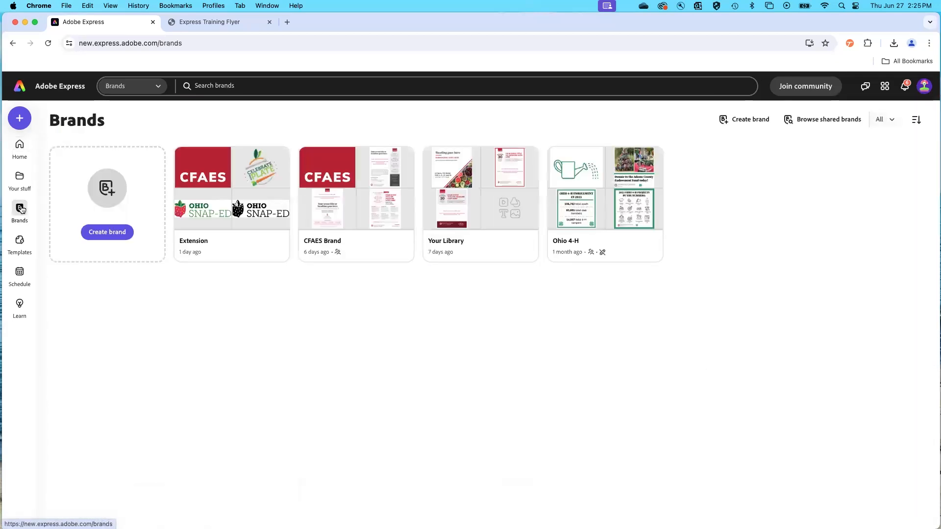
pyautogui.click(223, 169)
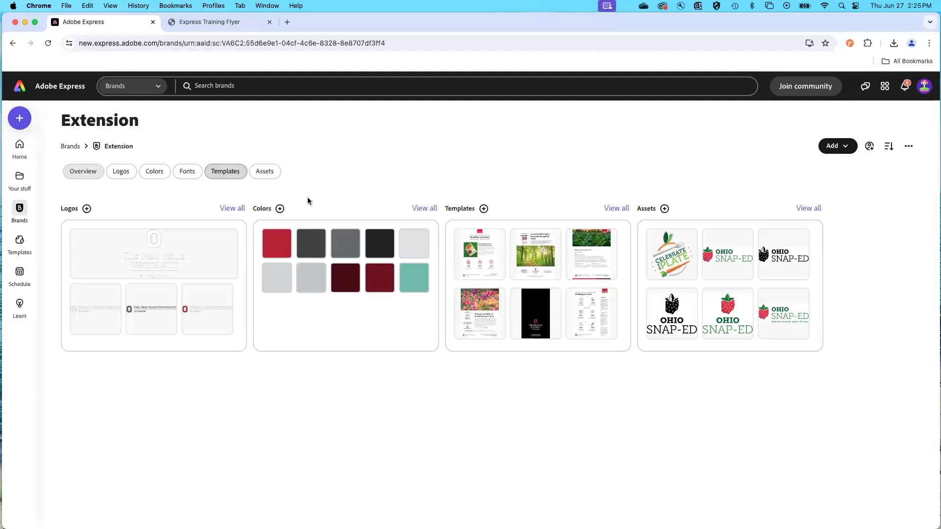
pyautogui.click(621, 208)
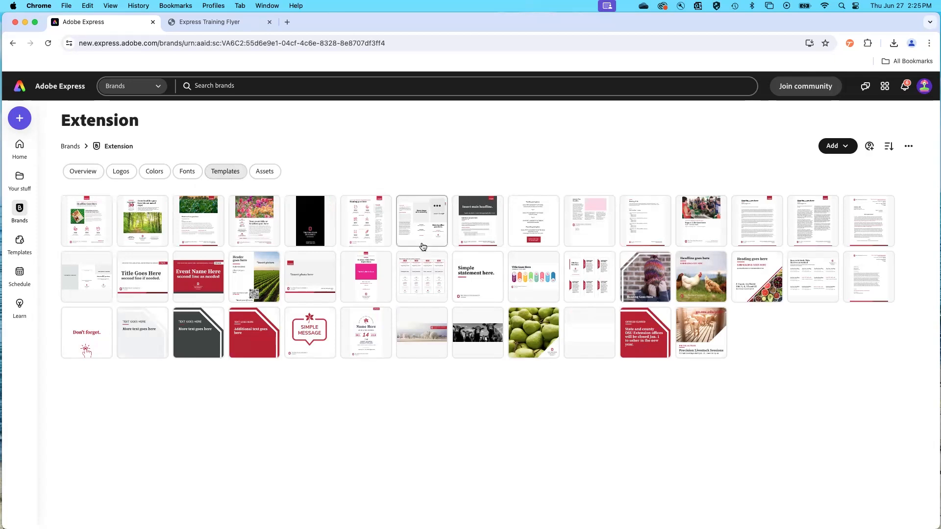
# Start a new file from the General Flyer (4 options) template and rename it Express Training Event Flyer
pyautogui.click(476, 228)
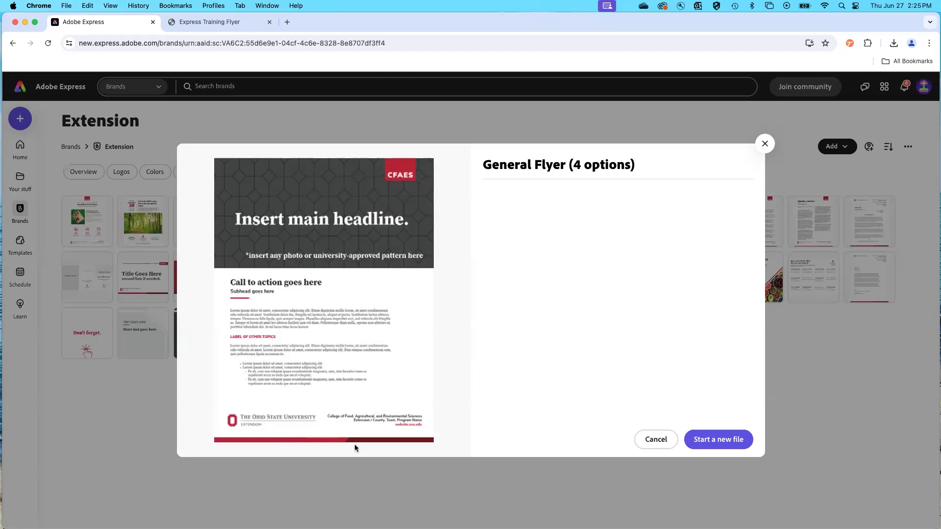
pyautogui.click(749, 442)
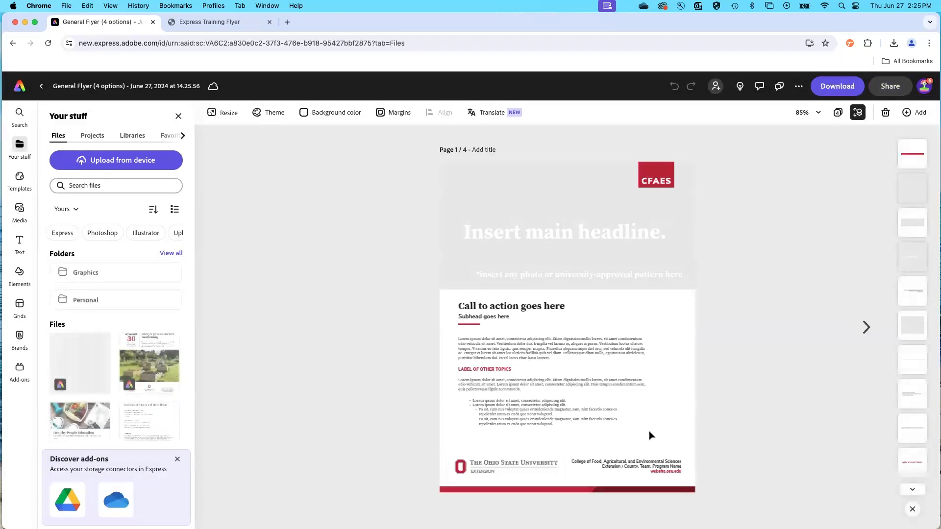
pyautogui.click(104, 88)
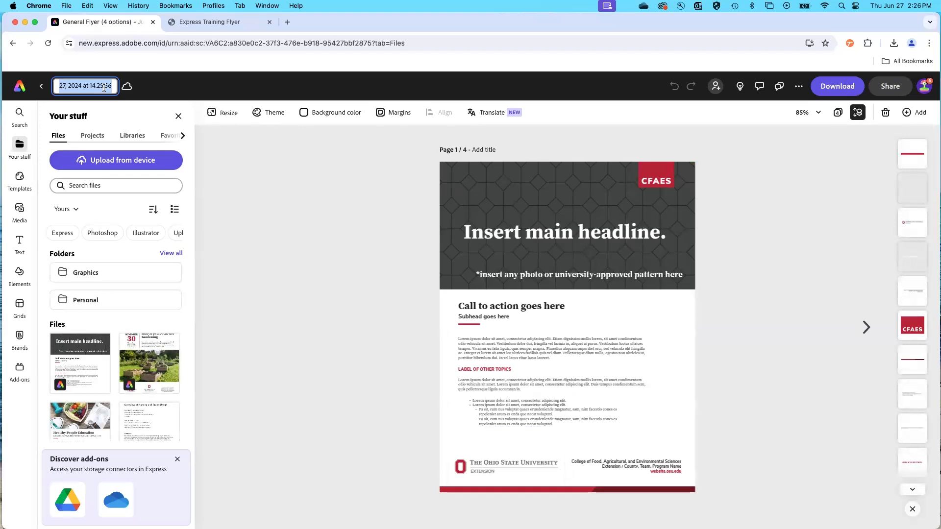
pyautogui.write('Express Training')
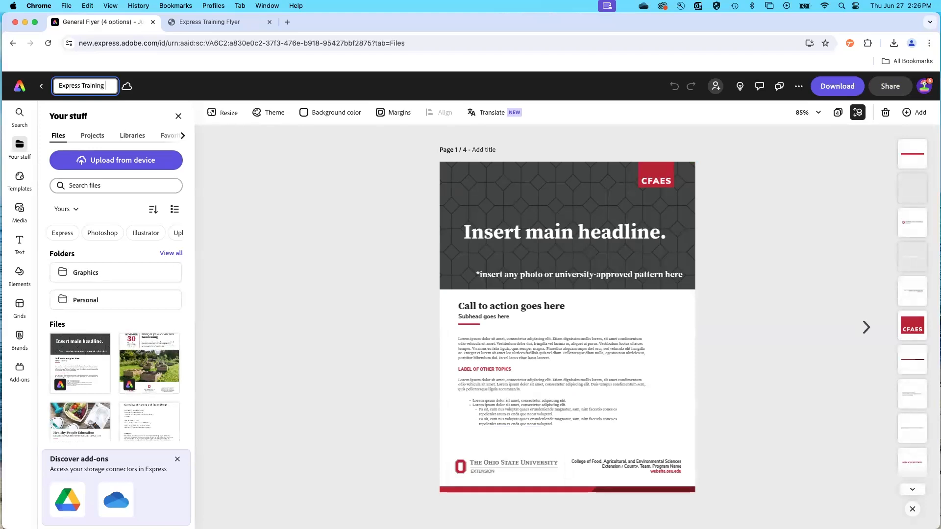
pyautogui.write('Event Flyer')
pyautogui.press('Escape')
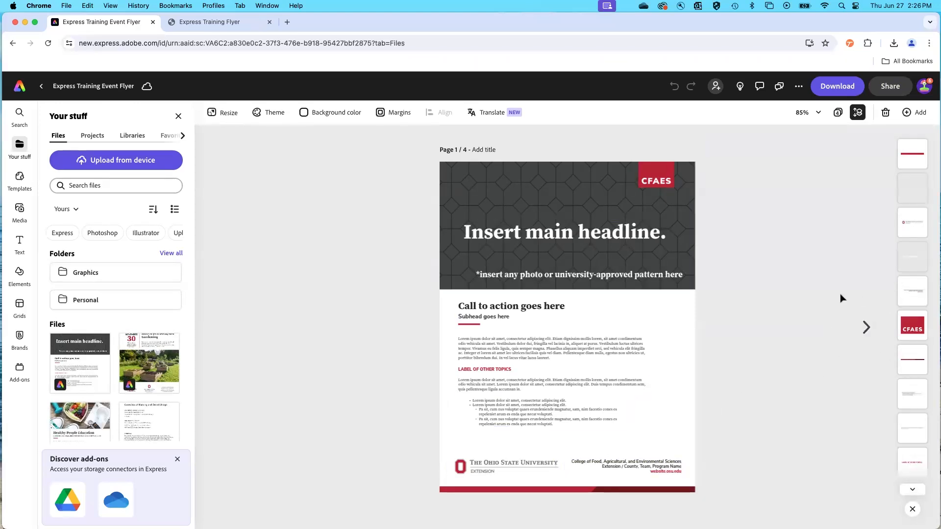
# Browse through the four flyer layout options and return to the first page
pyautogui.click(865, 333)
pyautogui.click(865, 333)
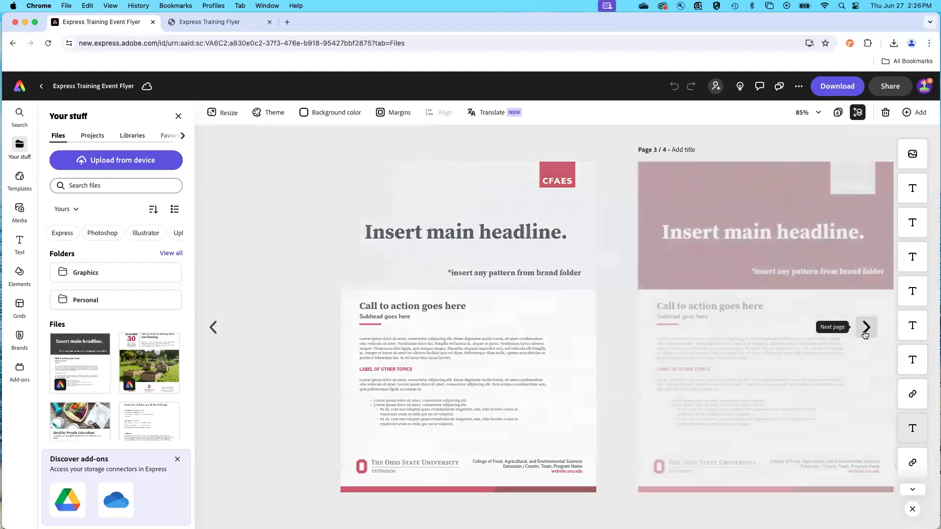
pyautogui.click(864, 332)
pyautogui.click(215, 330)
pyautogui.click(216, 333)
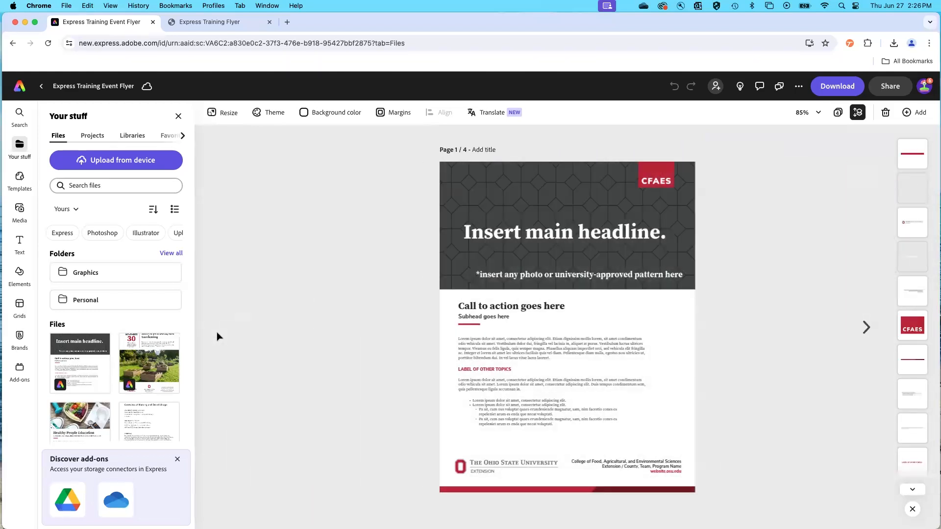
# Reorder the pages in the page overview, moving the fruit photo page to second place and the light-patterned page to first
pyautogui.click(837, 114)
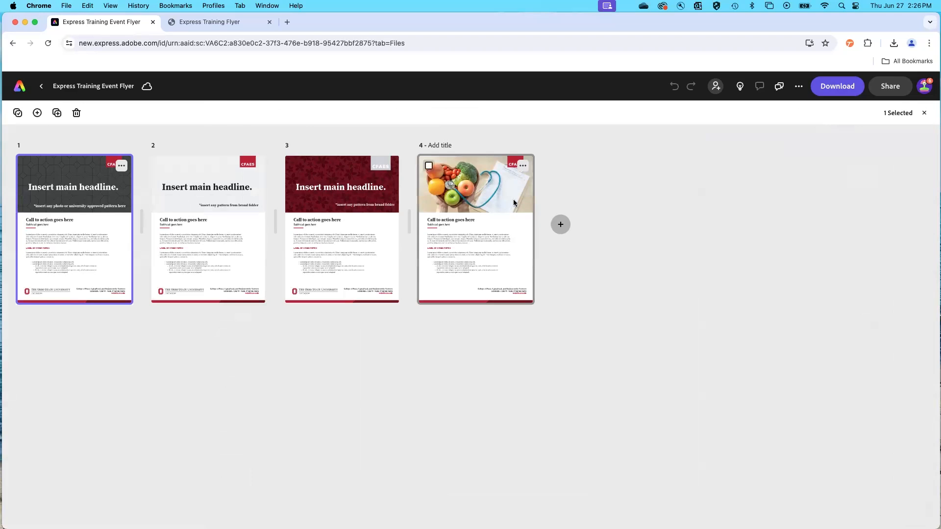
pyautogui.moveTo(485, 205); pyautogui.dragTo(166, 207)
pyautogui.moveTo(310, 226); pyautogui.dragTo(39, 212)
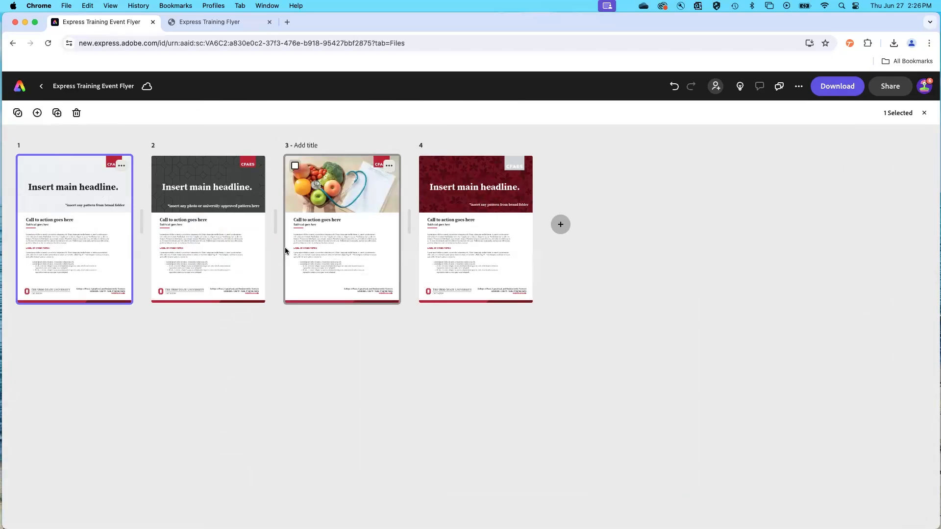
pyautogui.click(453, 211)
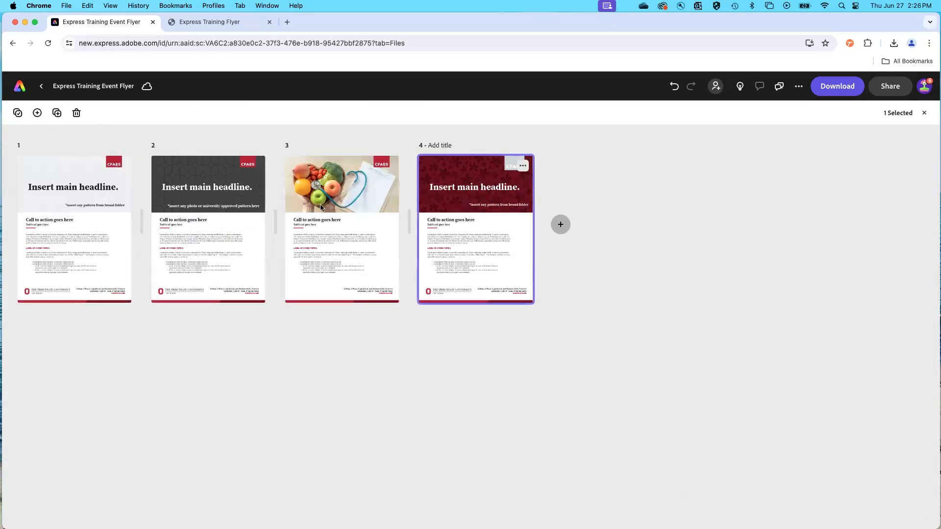
pyautogui.click(231, 223)
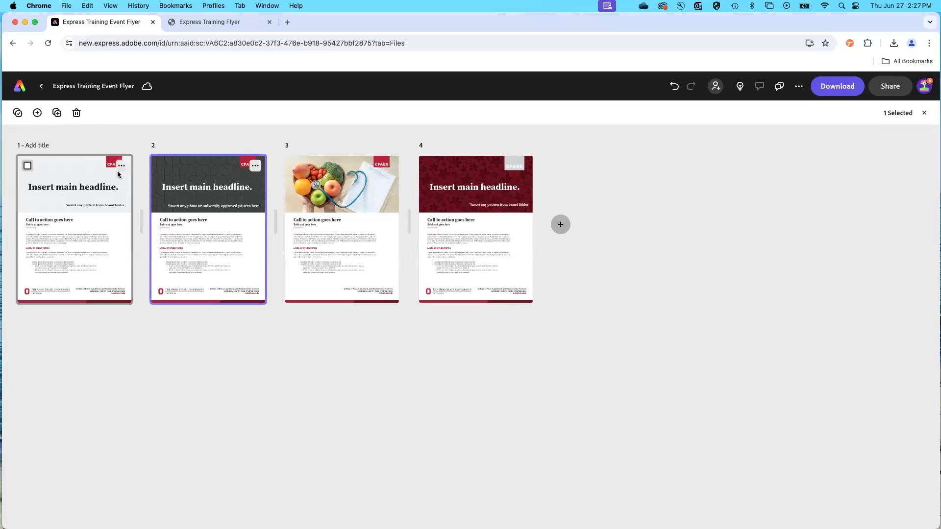
# Delete the light-patterned, fruit photo and red-patterned pages, and reopen the dark gray patterned page for editing
pyautogui.click(122, 165)
pyautogui.click(108, 192)
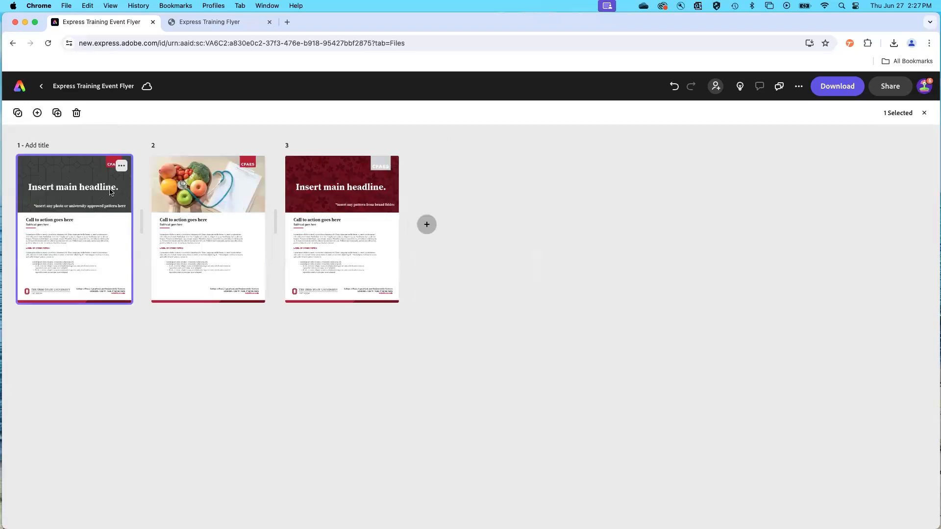
pyautogui.click(255, 165)
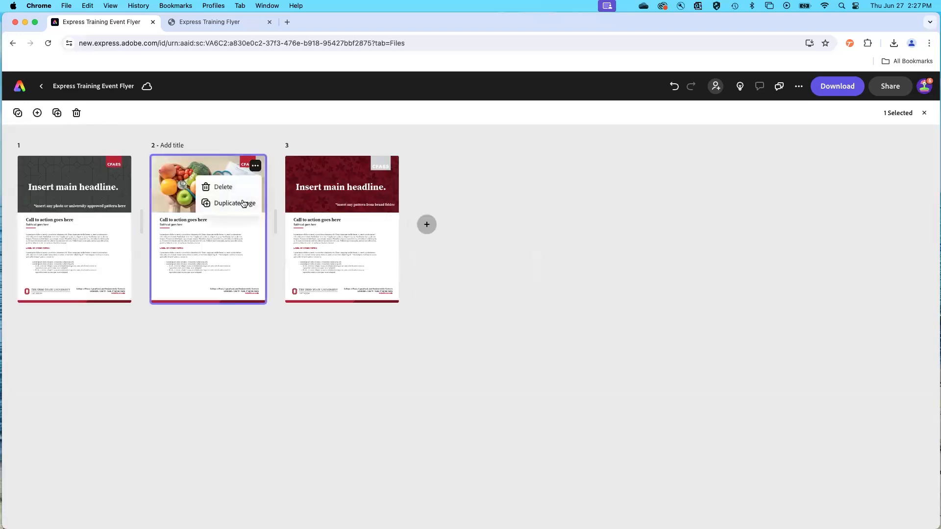
pyautogui.click(222, 187)
pyautogui.click(255, 166)
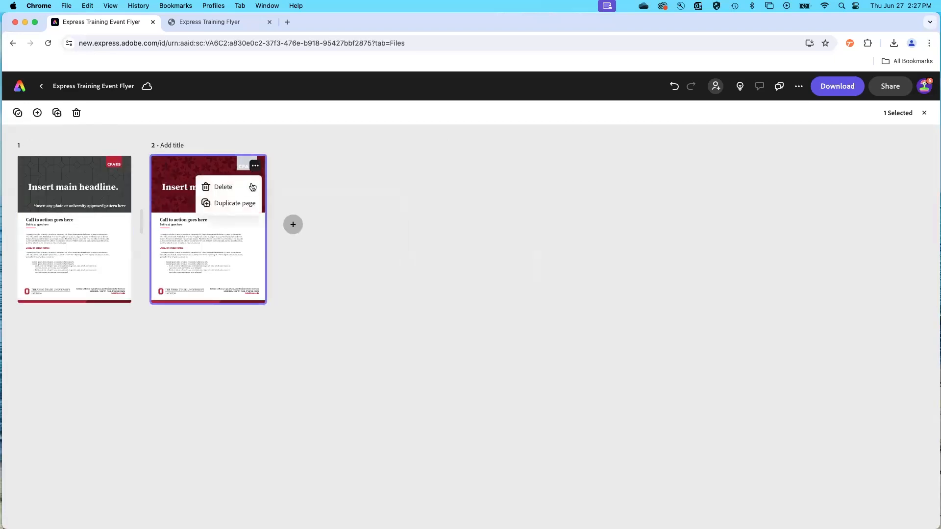
pyautogui.click(248, 187)
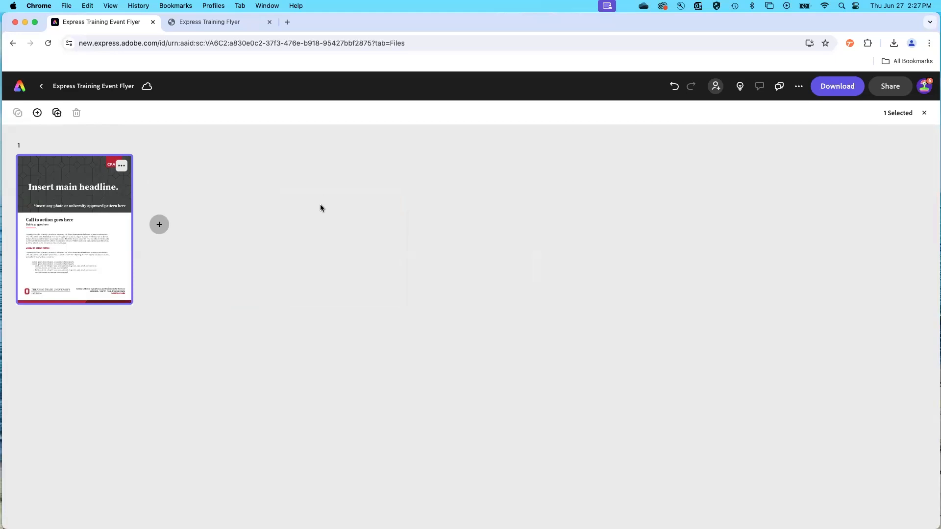
pyautogui.doubleClick(107, 196)
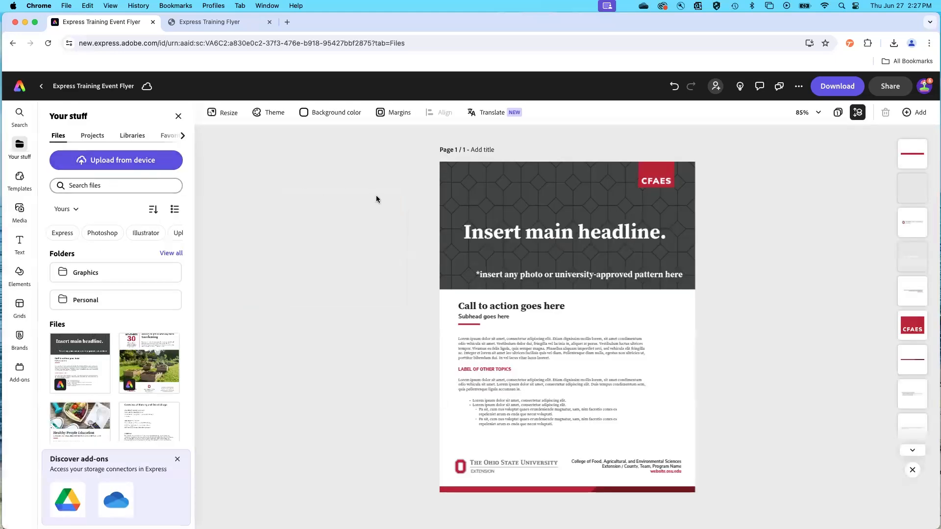
# Inspect the main headline, the pattern note and the footer text close up, highlighting the website.osu.edu line in the footer
pyautogui.click(551, 233)
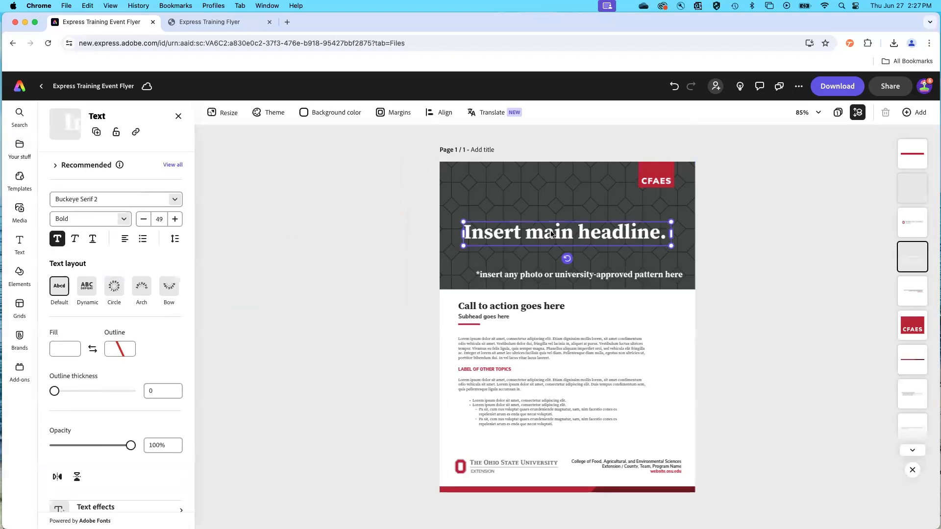
pyautogui.click(529, 275)
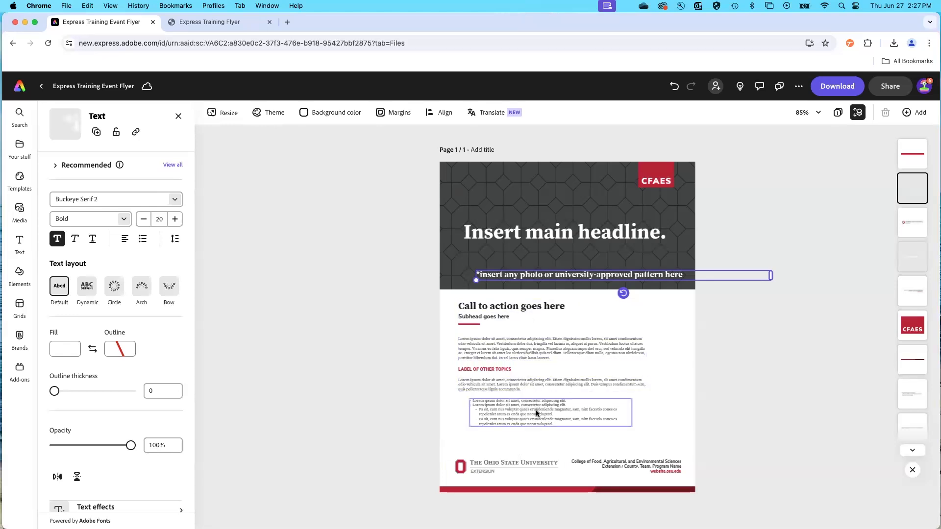
pyautogui.click(625, 467)
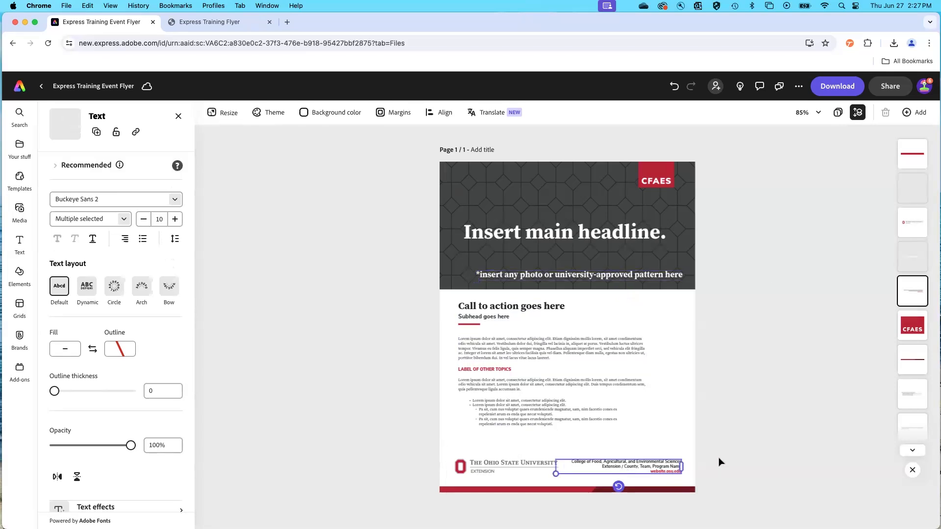
pyautogui.press('super+equal')
pyautogui.scroll(-3, 723, 431)
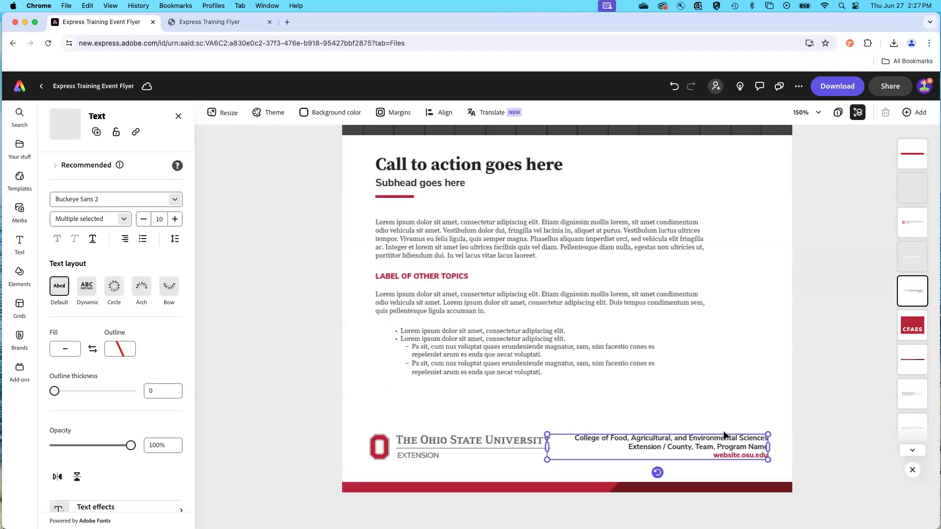
pyautogui.click(777, 460)
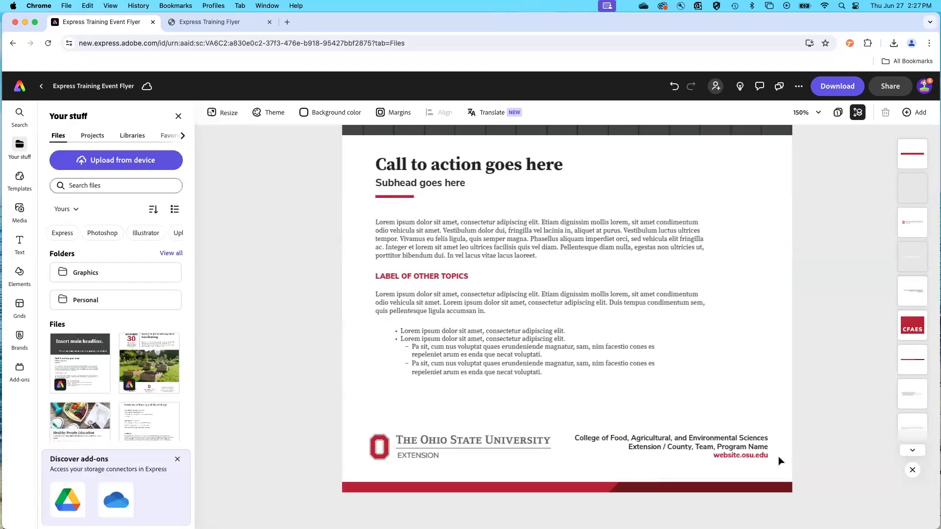
pyautogui.click(748, 456)
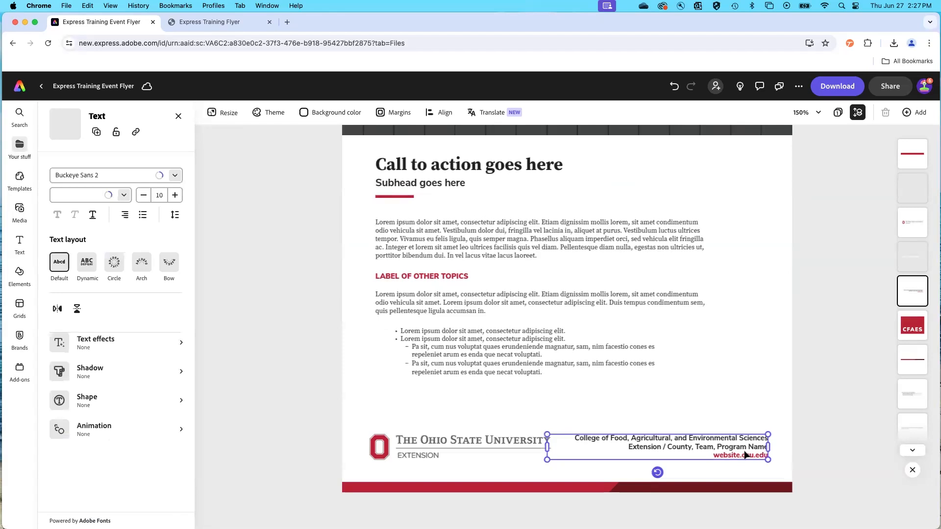
pyautogui.click(716, 457)
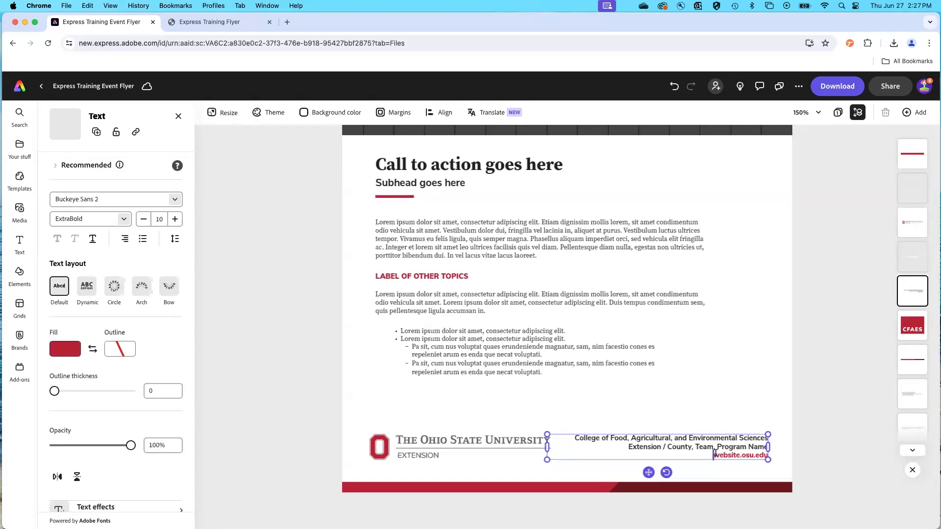
pyautogui.moveTo(716, 448); pyautogui.dragTo(766, 455)
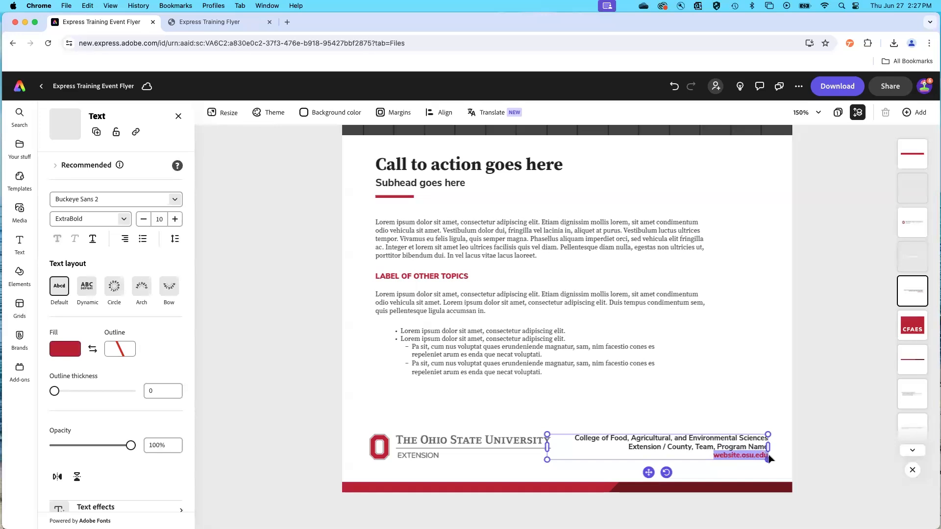
pyautogui.click(255, 237)
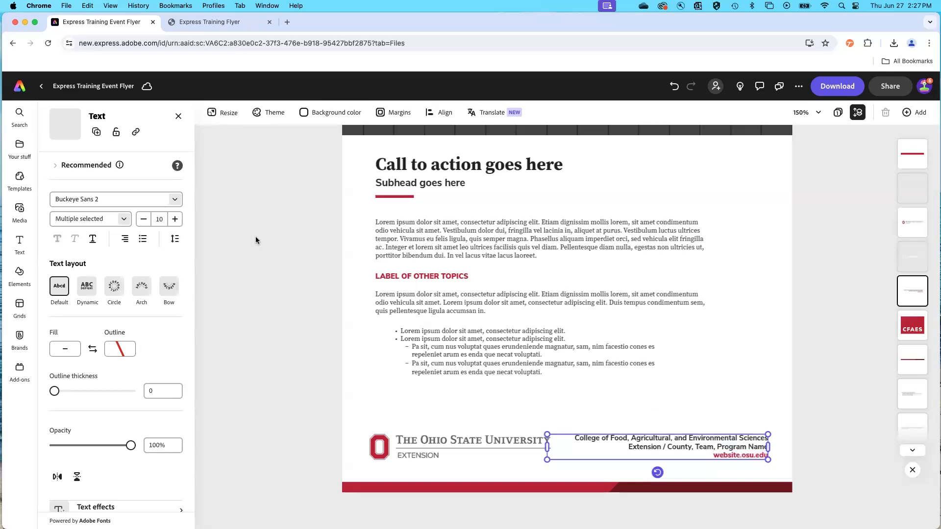
pyautogui.scroll(5, 255, 236)
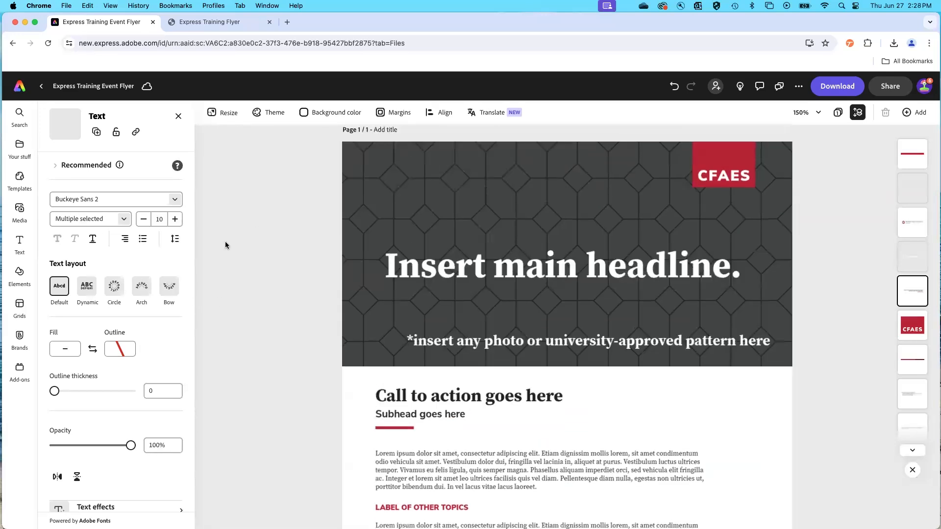
pyautogui.press('super+minus')
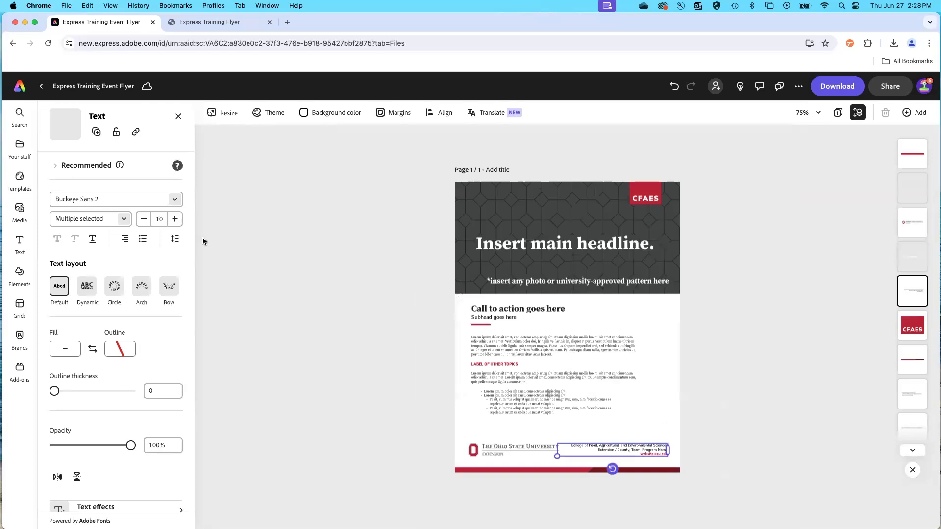
# Inspect the font settings of the call-to-action heading and the subhead below it
pyautogui.click(498, 310)
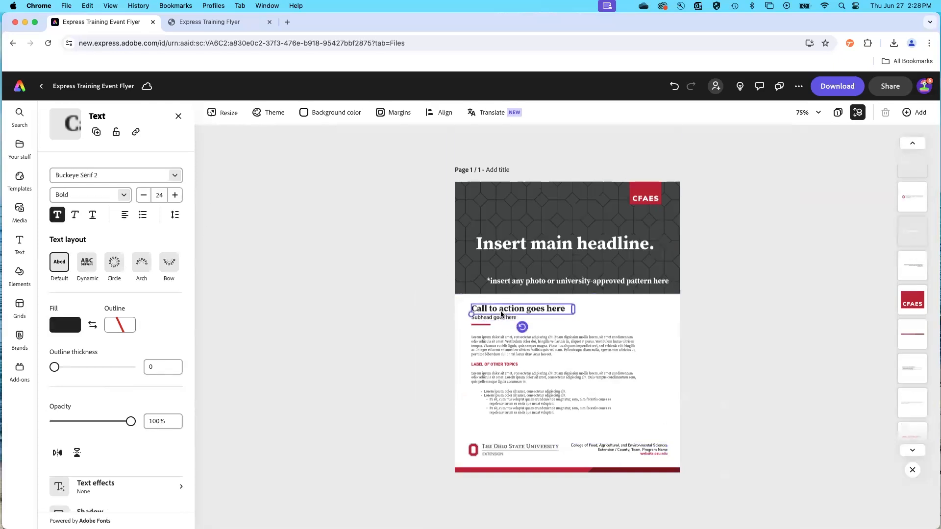
pyautogui.click(500, 318)
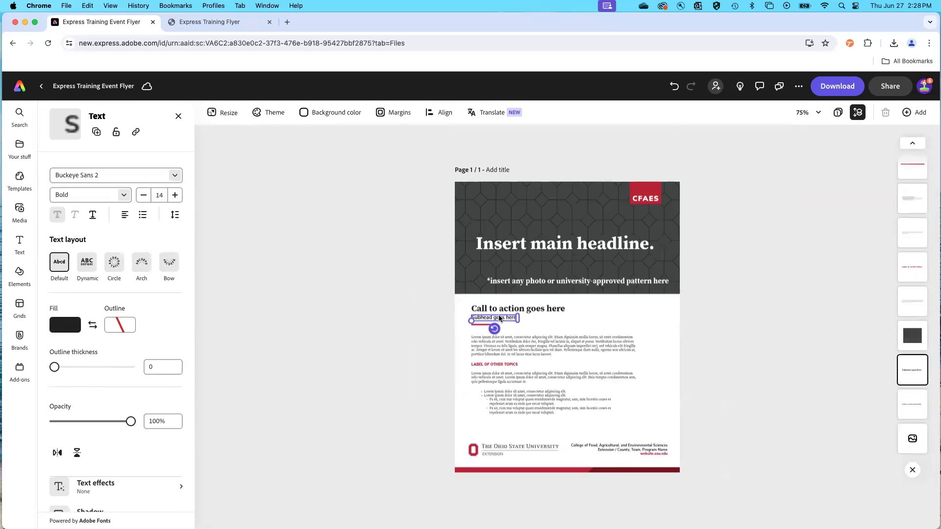
pyautogui.click(512, 310)
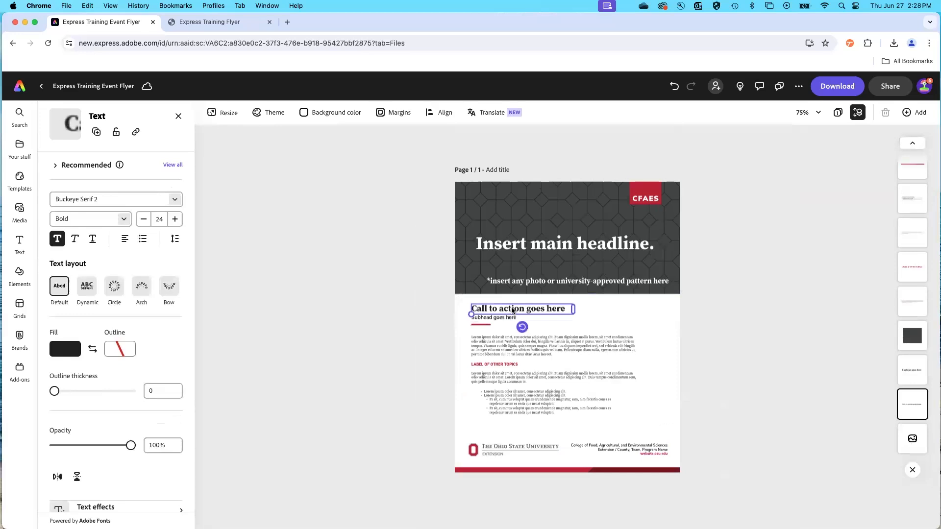
pyautogui.doubleClick(513, 310)
# Replace the main headline text on the dark patterned banner with "Insert headline here"
pyautogui.click(514, 246)
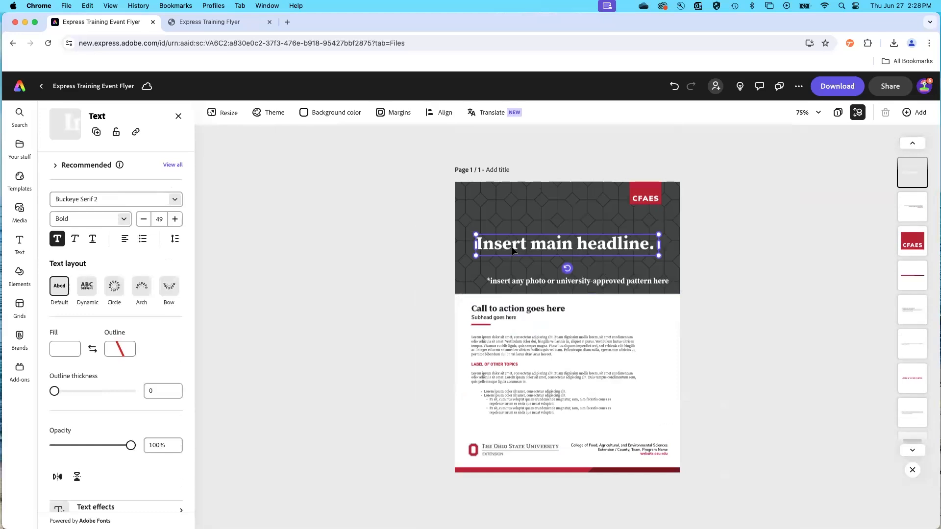
pyautogui.doubleClick(511, 248)
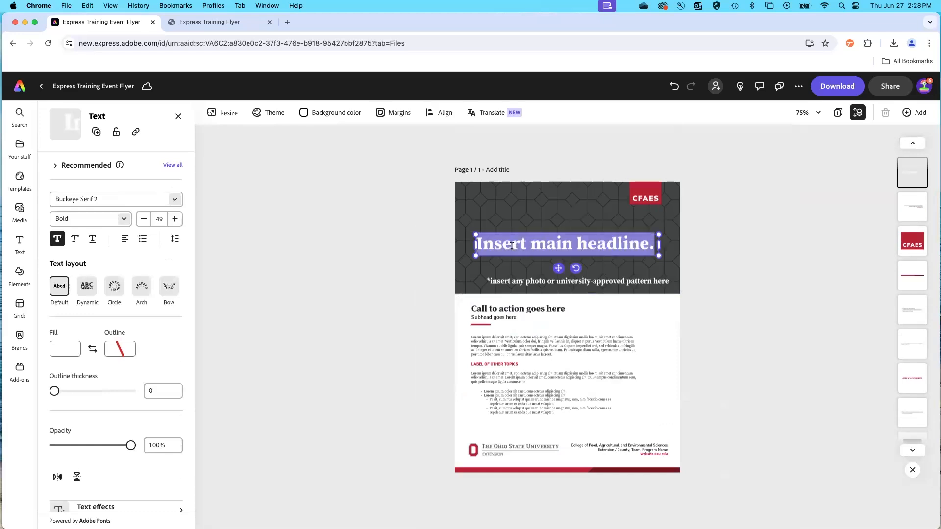
pyautogui.write('INSER')
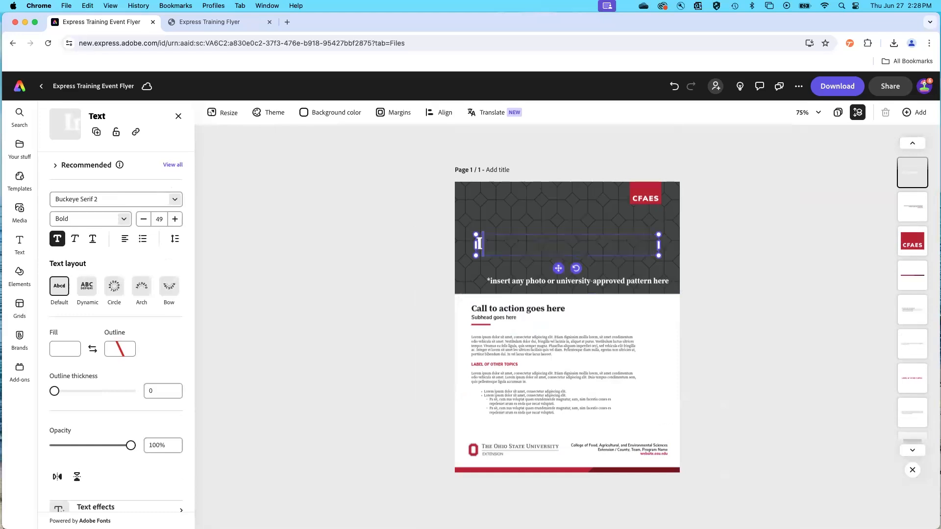
pyautogui.write('T')
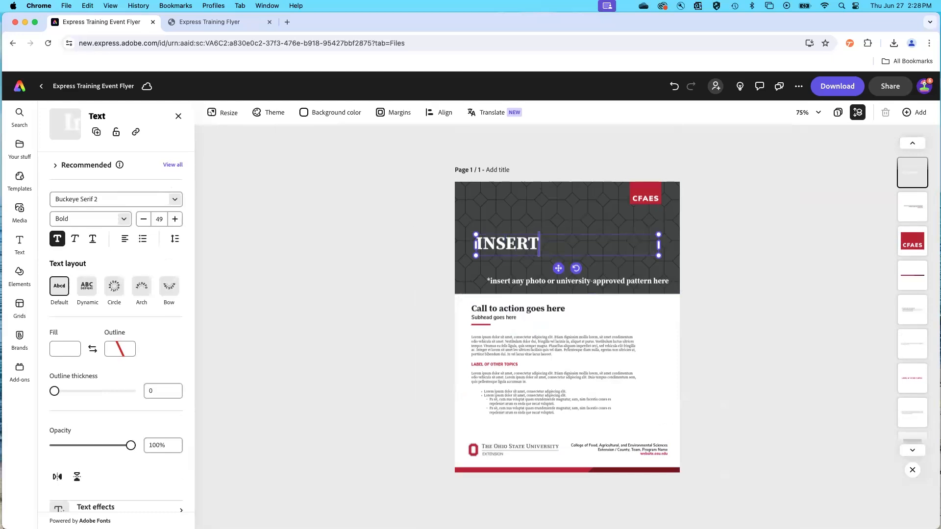
pyautogui.press('BackSpace')
pyautogui.press('BackSpace')
pyautogui.press('BackSpace')
pyautogui.press('BackSpace')
pyautogui.press('BackSpace')
pyautogui.press('BackSpace')
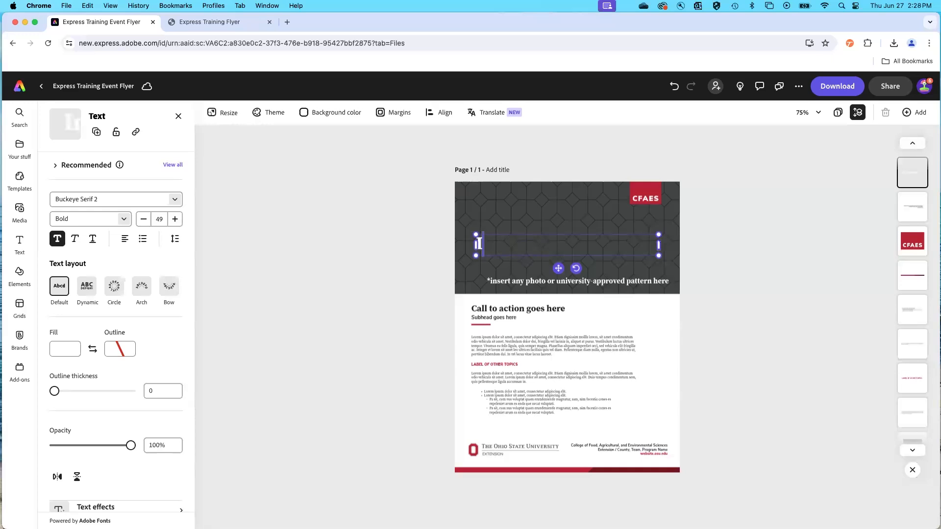
pyautogui.write('Insert p')
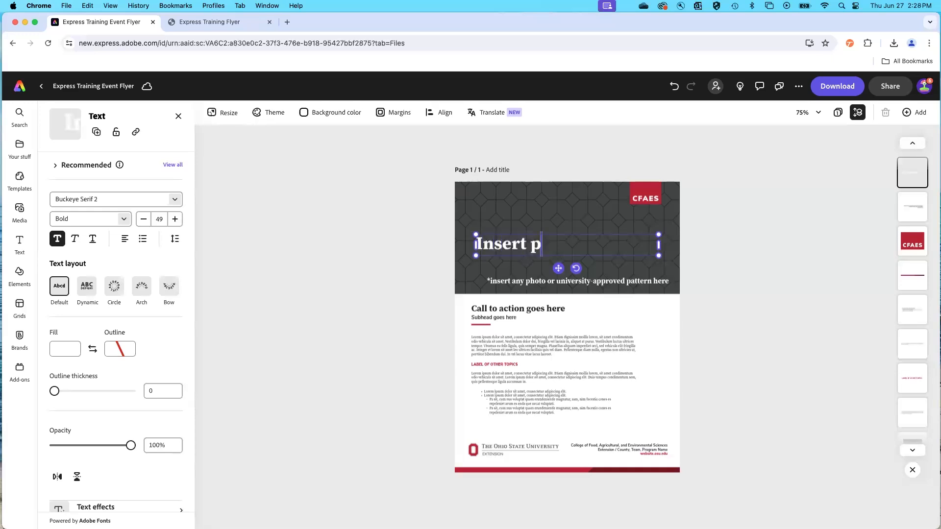
pyautogui.write('hoto here')
pyautogui.press('BackSpace')
pyautogui.press('BackSpace')
pyautogui.press('BackSpace')
pyautogui.press('BackSpace')
pyautogui.press('BackSpace')
pyautogui.press('BackSpace')
pyautogui.press('BackSpace')
pyautogui.press('BackSpace')
pyautogui.press('BackSpace')
pyautogui.press('BackSpace')
pyautogui.write('headline')
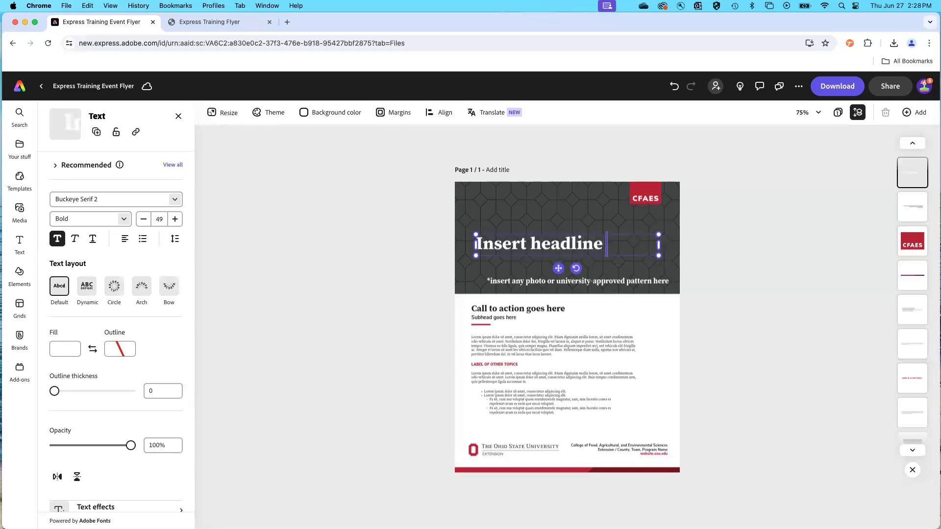
pyautogui.write(' here')
pyautogui.press('Escape')
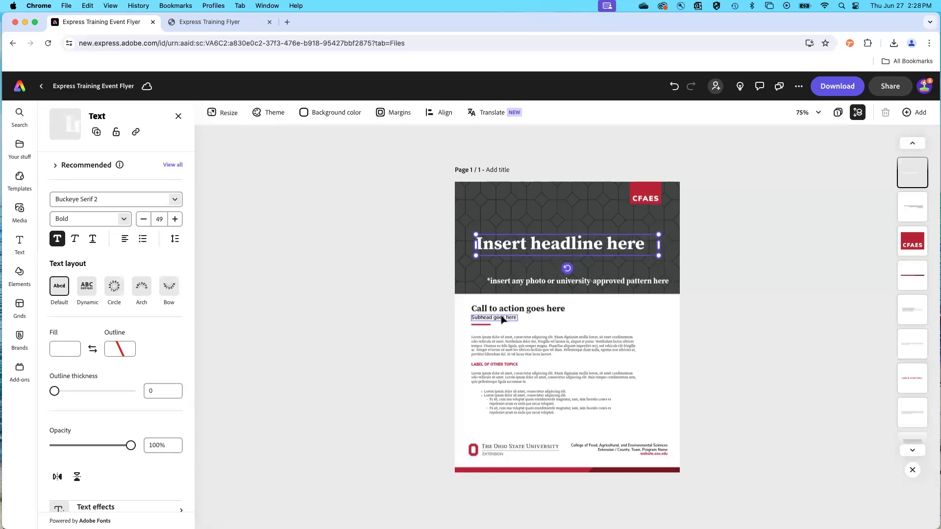
# Replace the subhead text with "SUBHEADING GOES HERE" and widen its text box so the text fits on one line
pyautogui.press('super+plus')
pyautogui.press('super+plus')
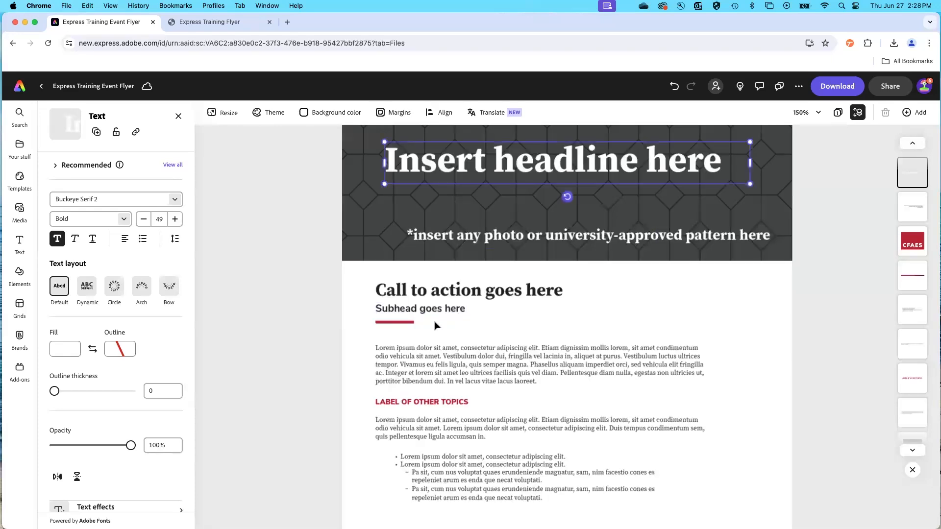
pyautogui.doubleClick(432, 307)
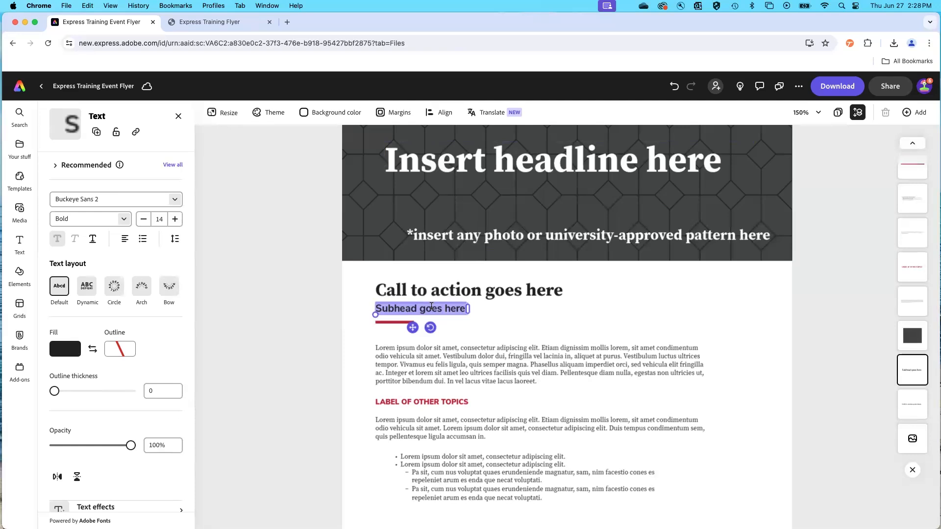
pyautogui.write('SUBHEADI')
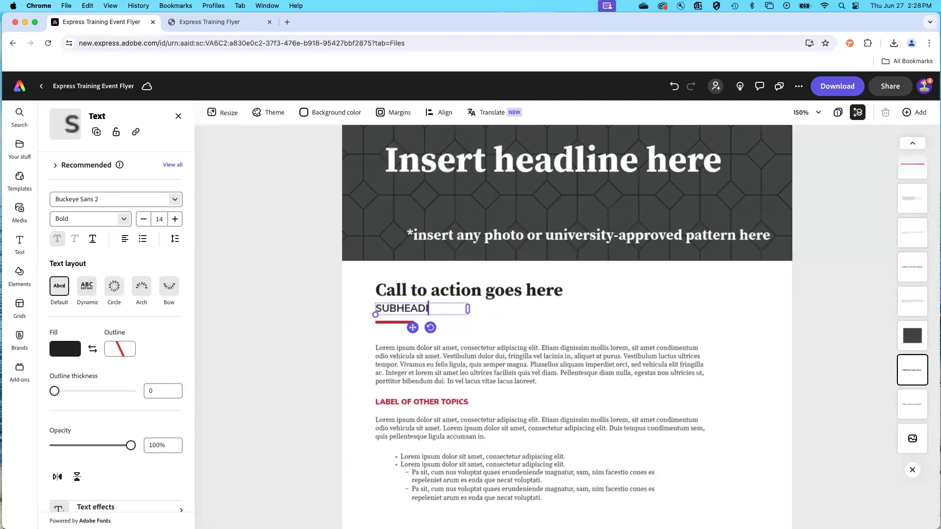
pyautogui.write('NG GOES HERE')
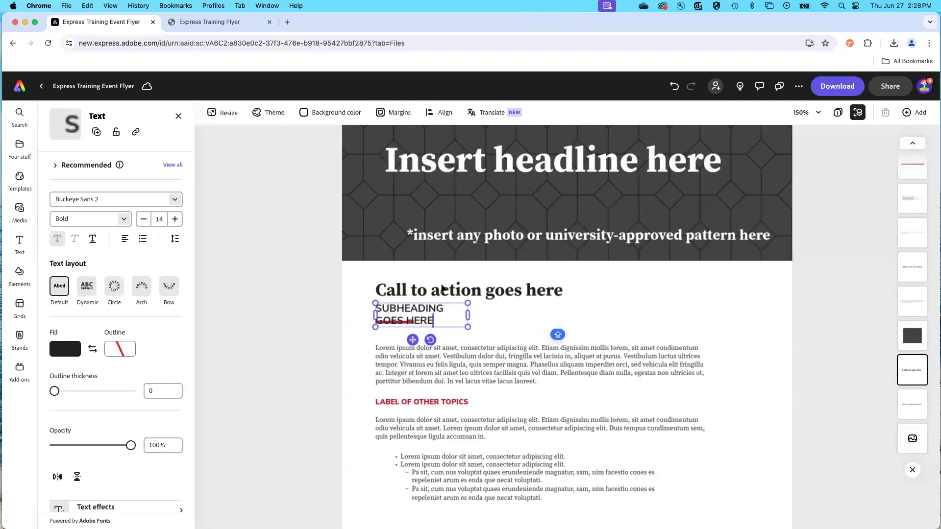
pyautogui.moveTo(468, 315); pyautogui.dragTo(534, 309)
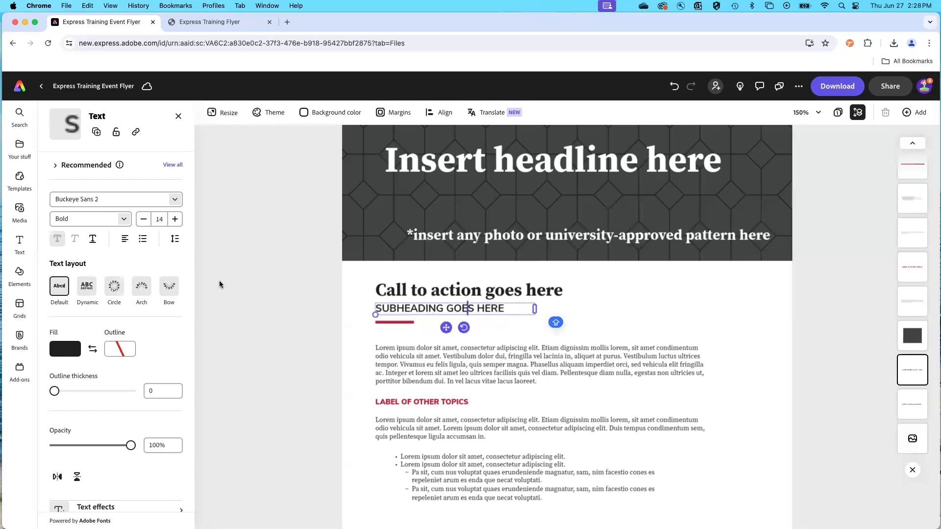
# Try the Buckeye Serif 2 font on the subheading, undo the font change and deselect the text
pyautogui.click(127, 199)
pyautogui.write('BU')
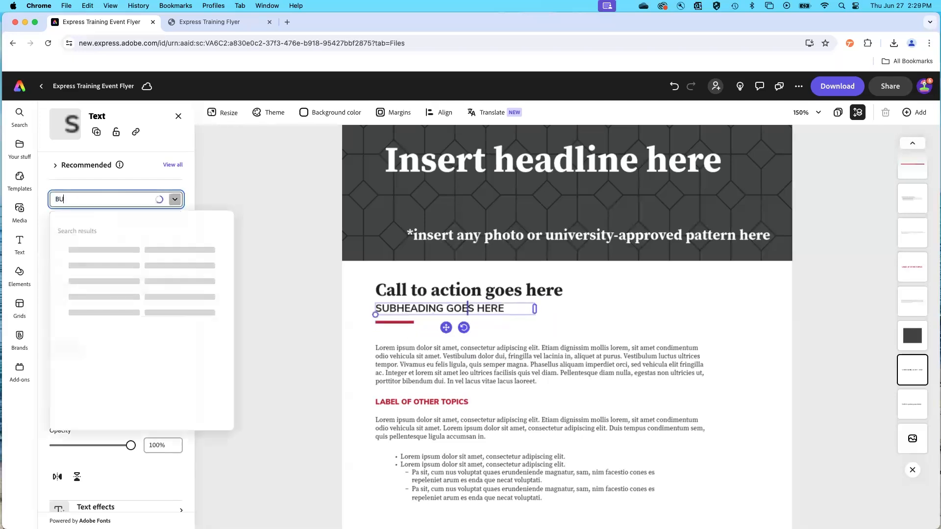
pyautogui.write('CKEYE SERIF')
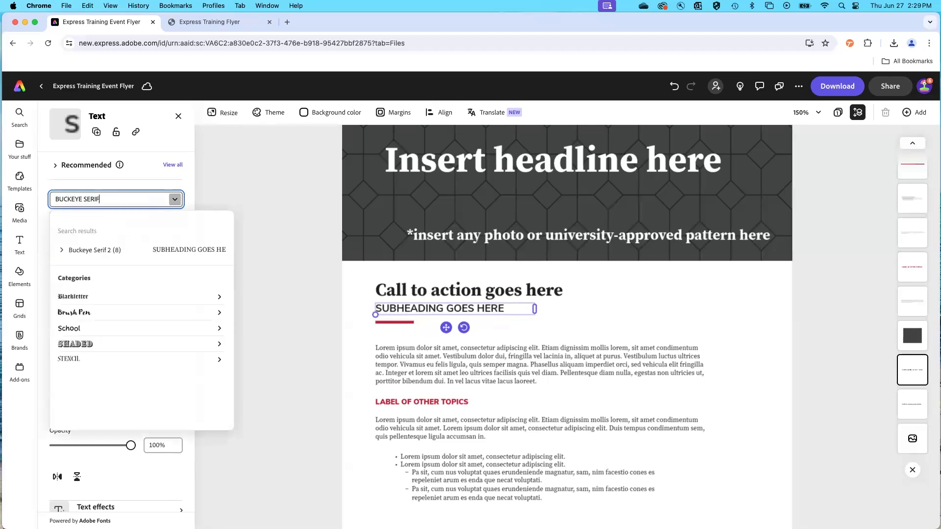
pyautogui.press('Return')
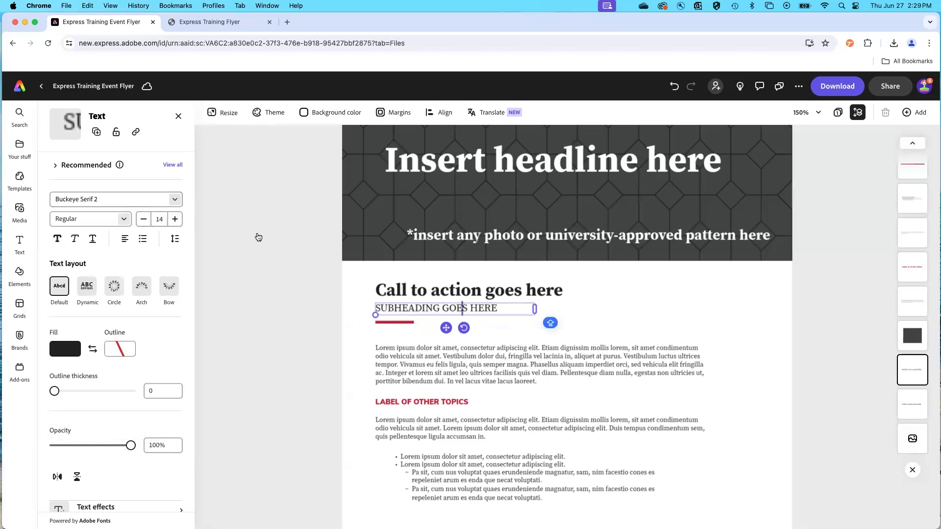
pyautogui.click(295, 346)
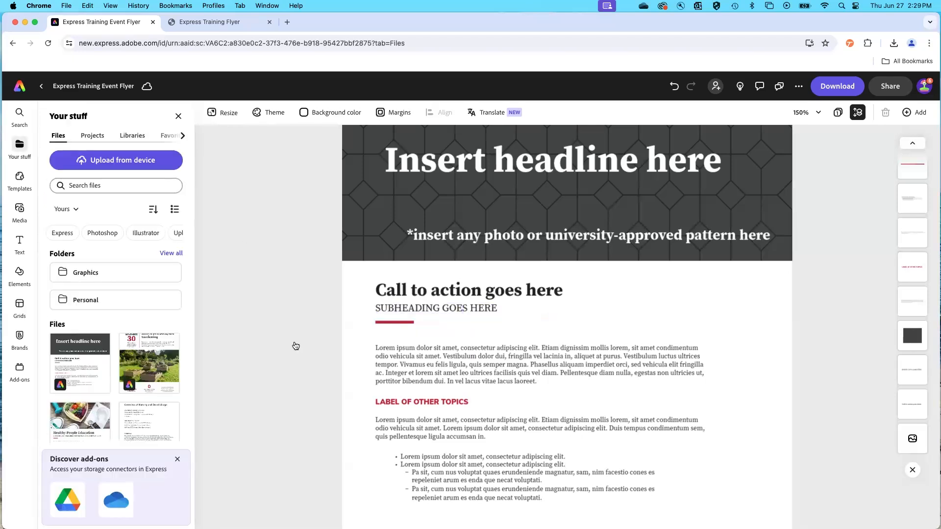
pyautogui.press('super+z')
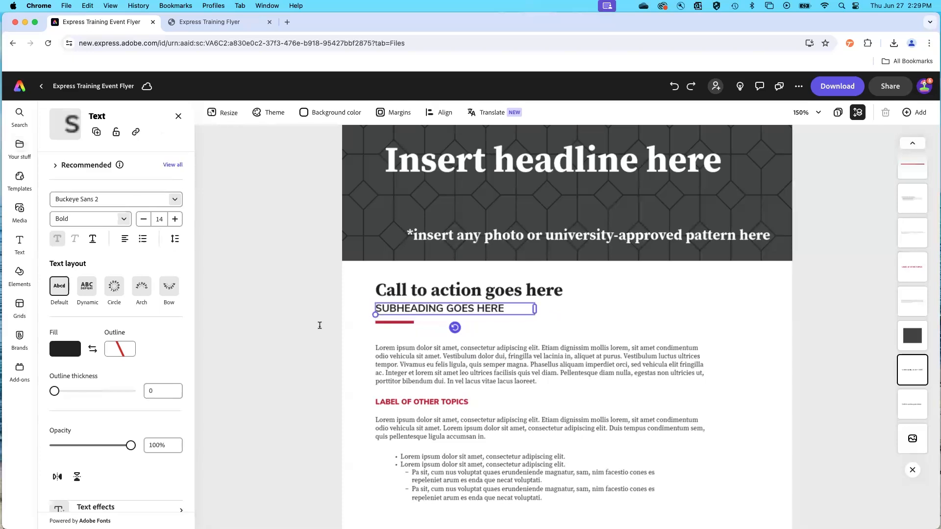
pyautogui.click(305, 346)
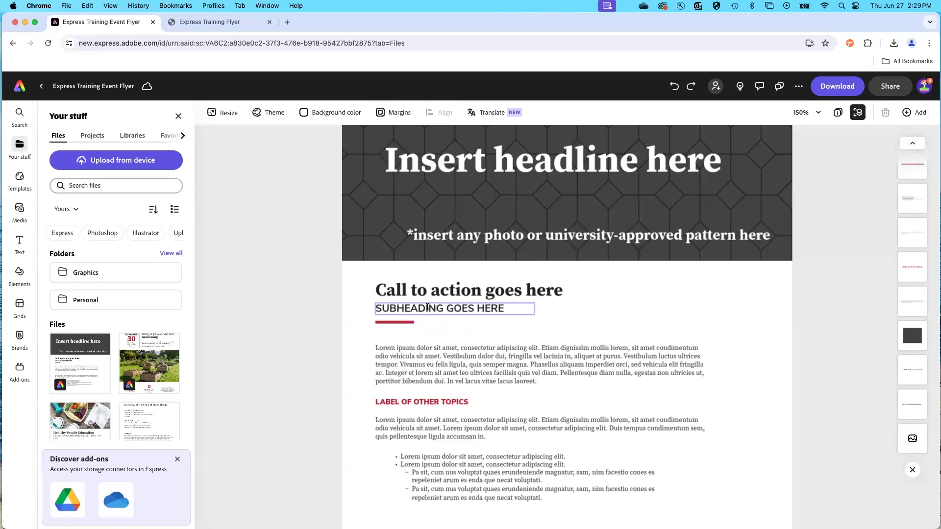
# Leave the flyer for the Extension brand page and view all of the brand's templates
pyautogui.press('super+minus')
pyautogui.press('super+minus')
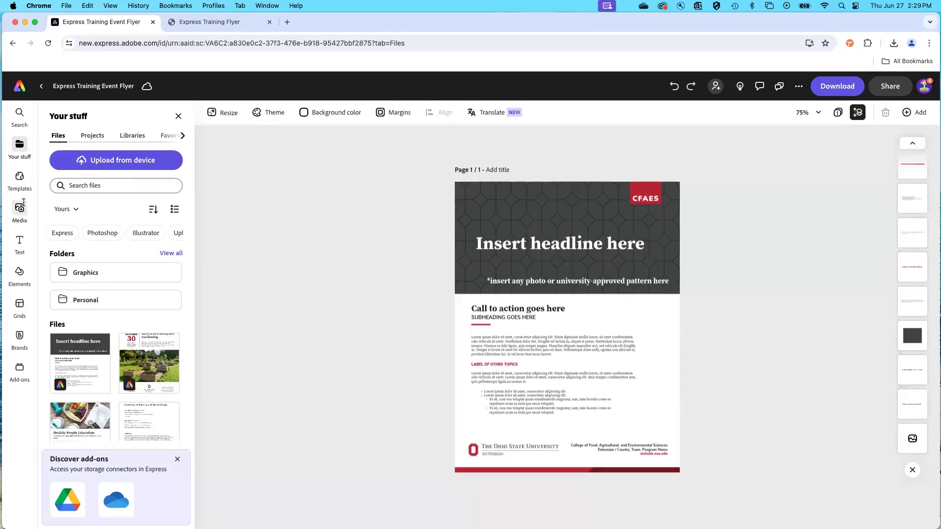
pyautogui.moveTo(23, 202)
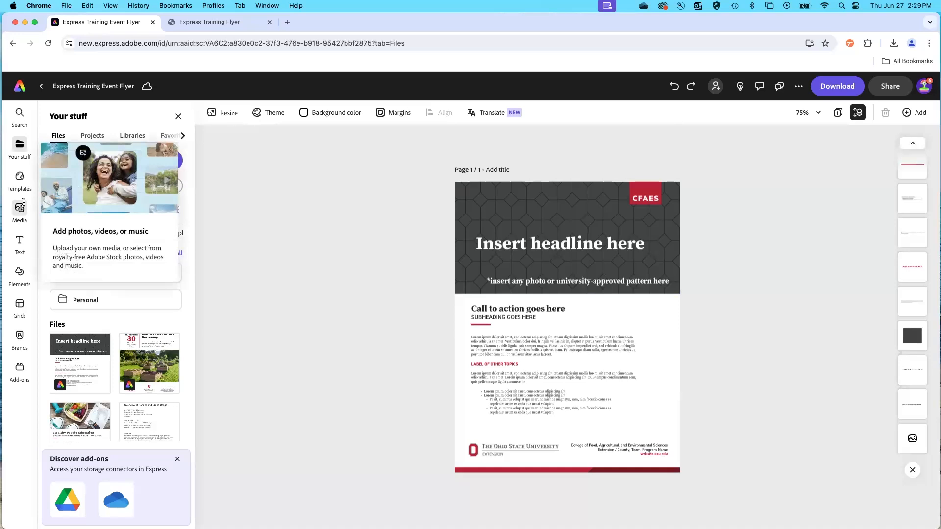
pyautogui.click(39, 88)
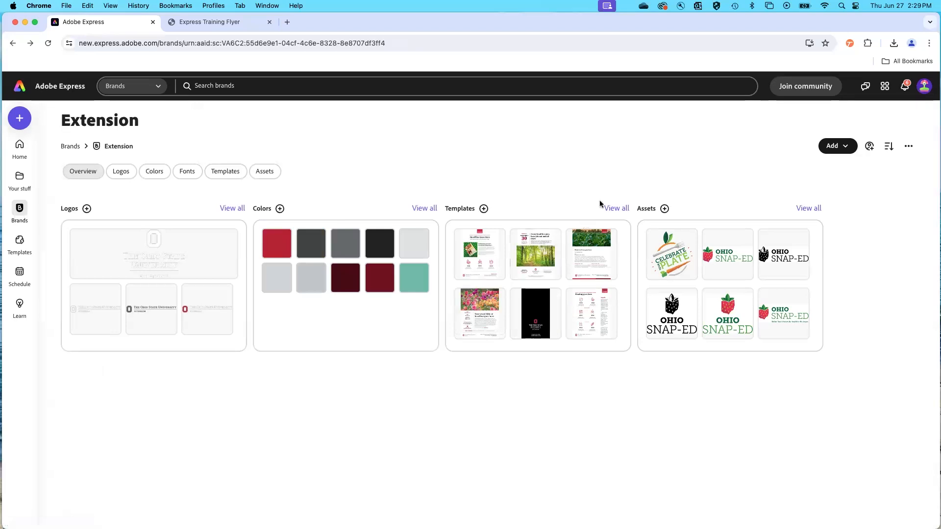
pyautogui.click(613, 208)
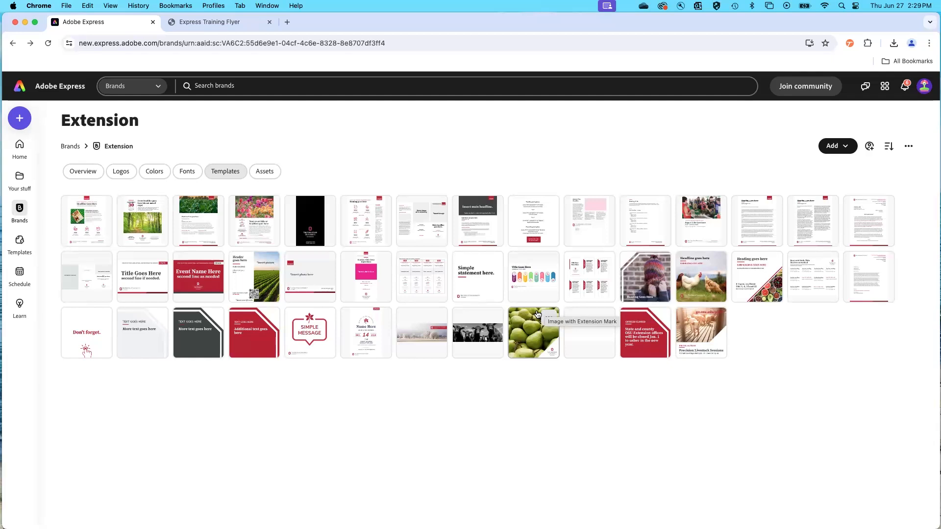
# Go to the home page and browse the full list of recent files
pyautogui.click(56, 88)
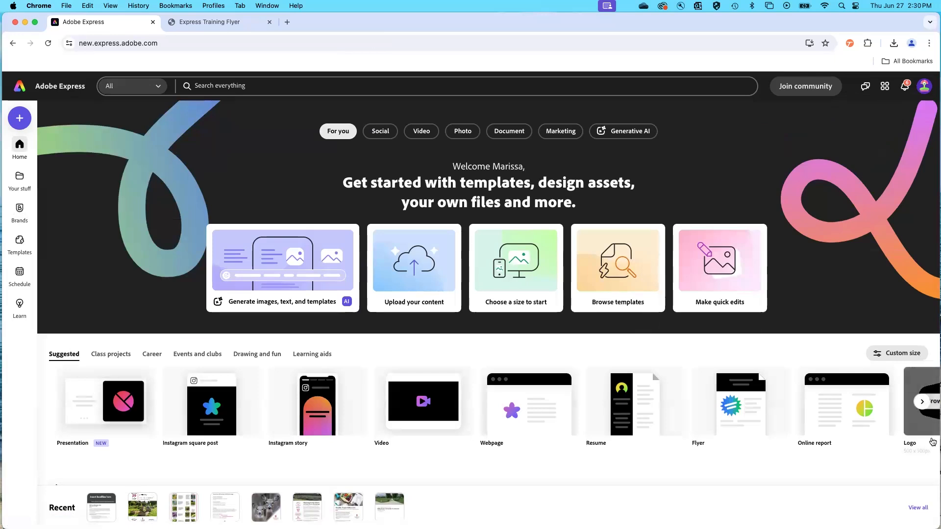
pyautogui.click(916, 508)
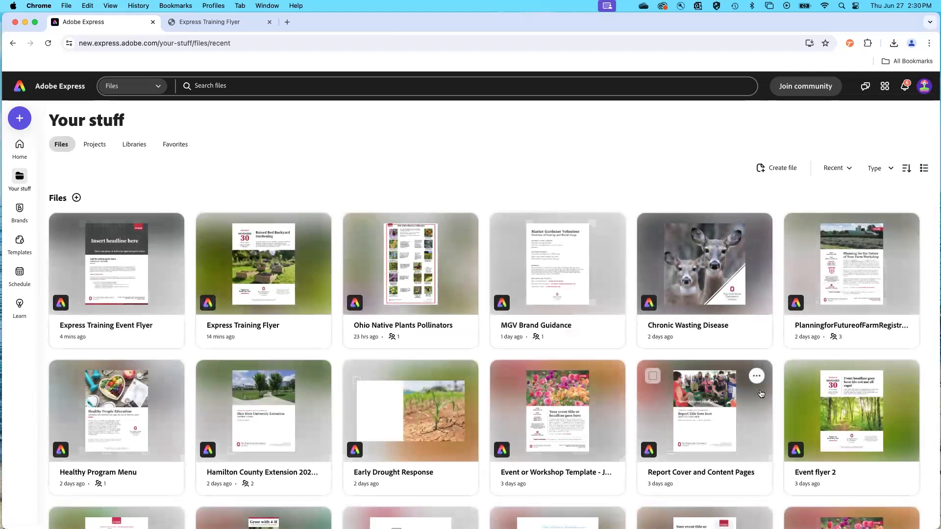
pyautogui.scroll(-3, 761, 394)
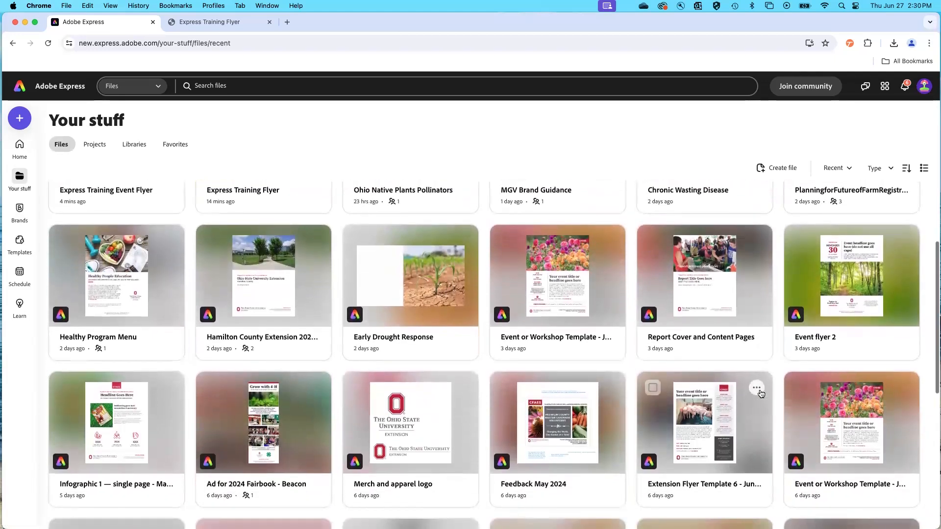
pyautogui.scroll(-5, 762, 393)
pyautogui.scroll(-3, 761, 393)
pyautogui.scroll(9, 761, 394)
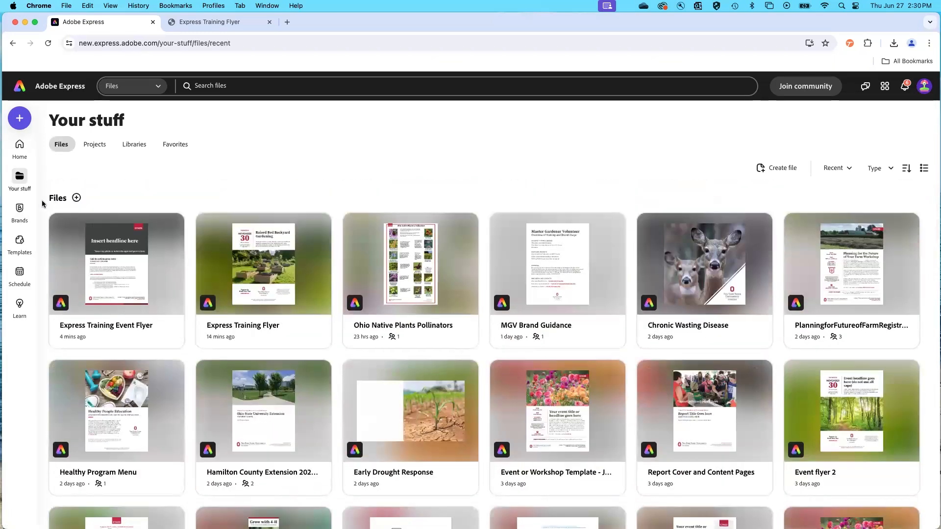
# Reopen the Express Training Event Flyer and narrow the pattern note's text box to fit its text within the page
pyautogui.click(97, 250)
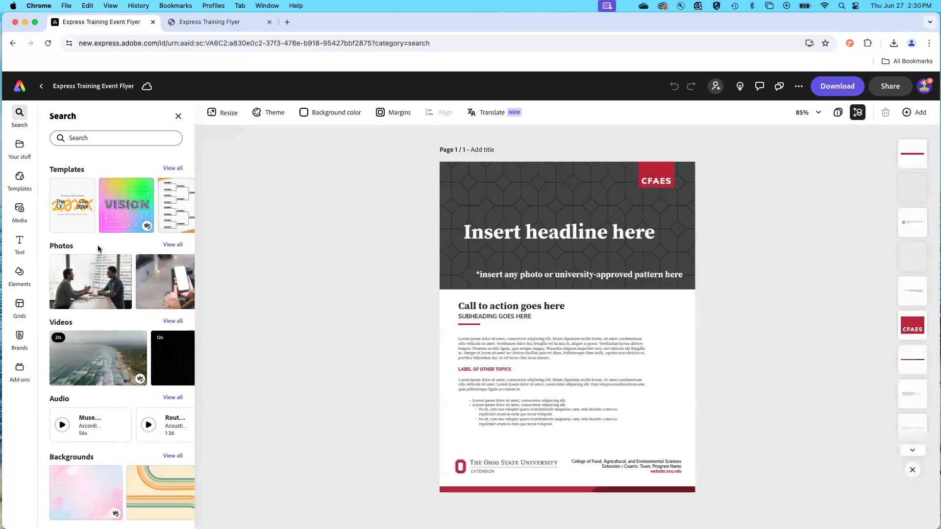
pyautogui.click(593, 242)
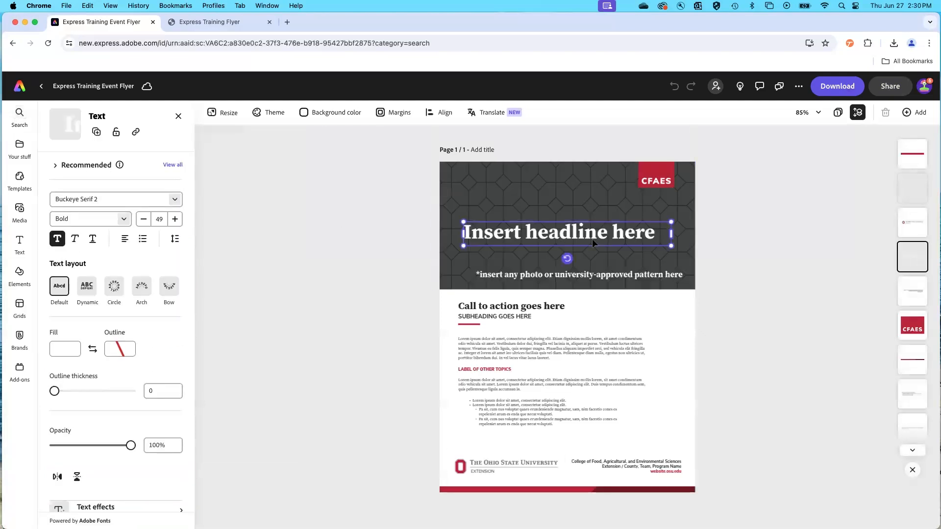
pyautogui.click(585, 274)
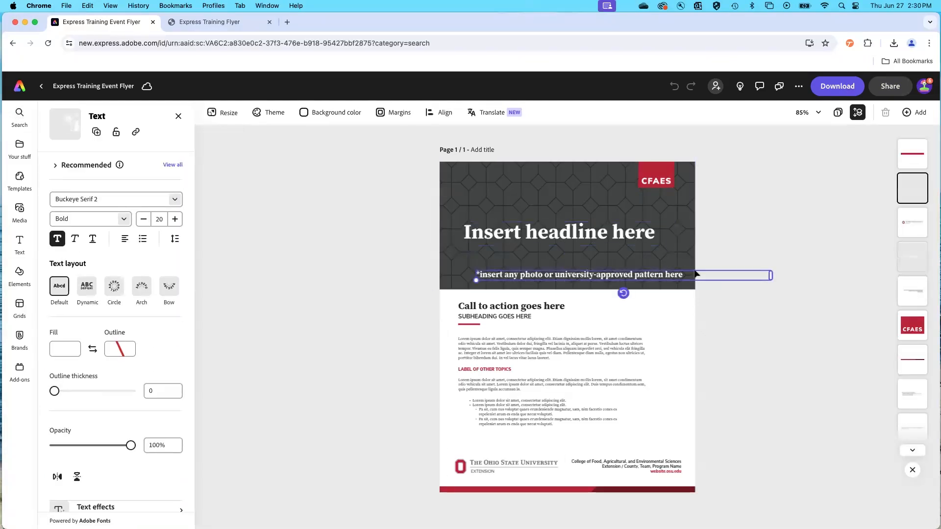
pyautogui.moveTo(771, 275); pyautogui.dragTo(689, 275)
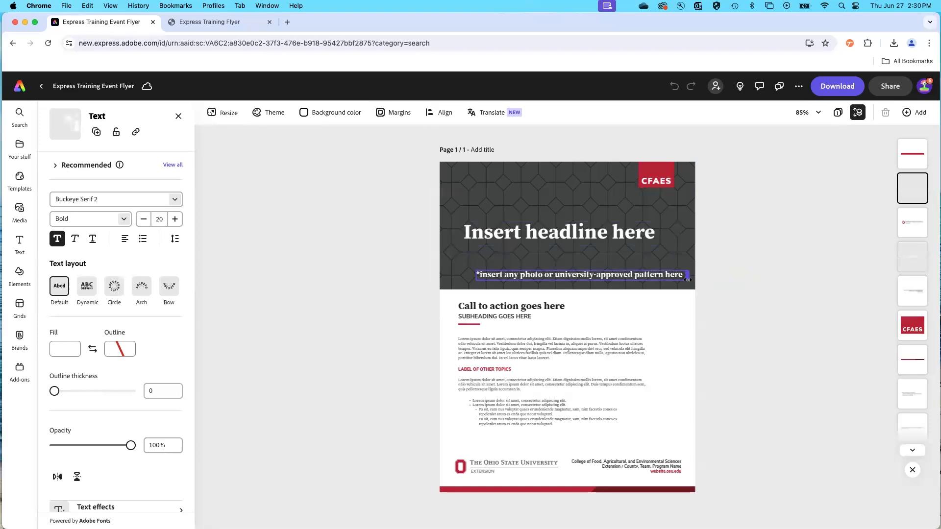
# Reload the flyer in the browser and open its comments
pyautogui.click(48, 43)
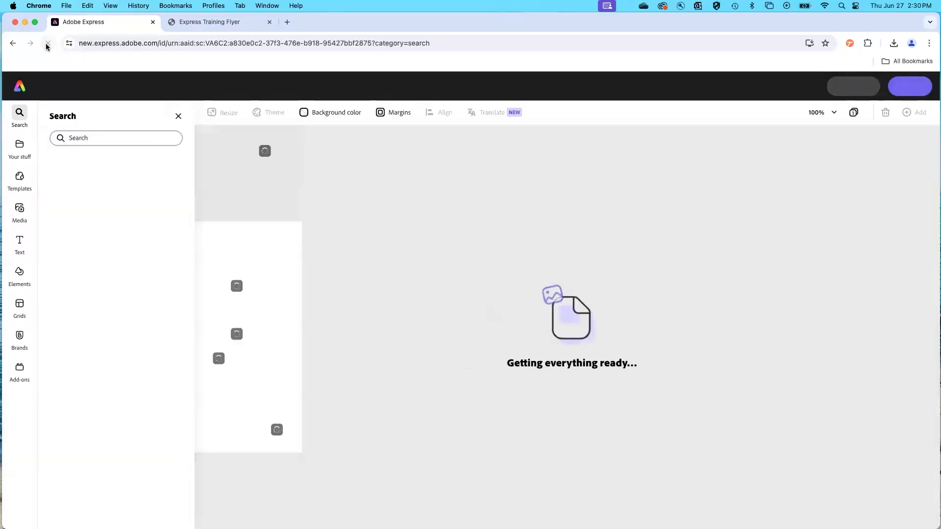
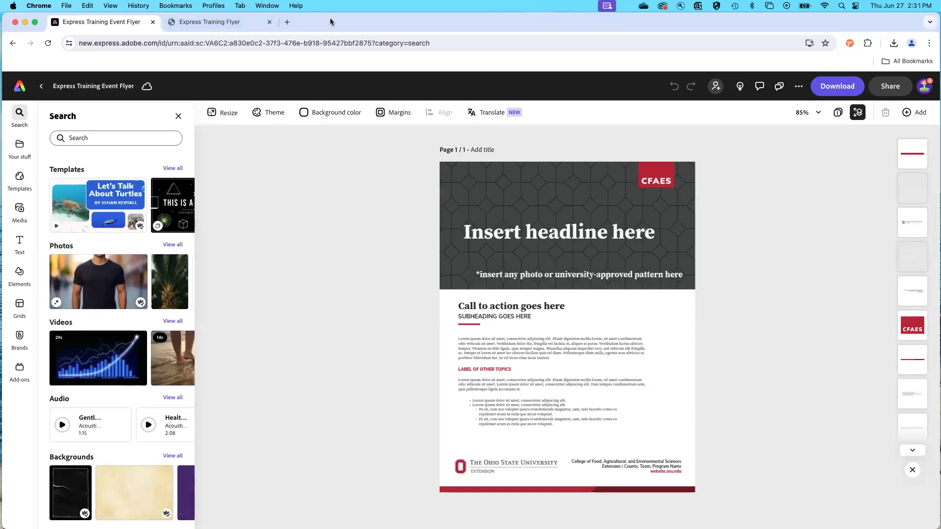
pyautogui.moveTo(331, 21); pyautogui.dragTo(332, 20)
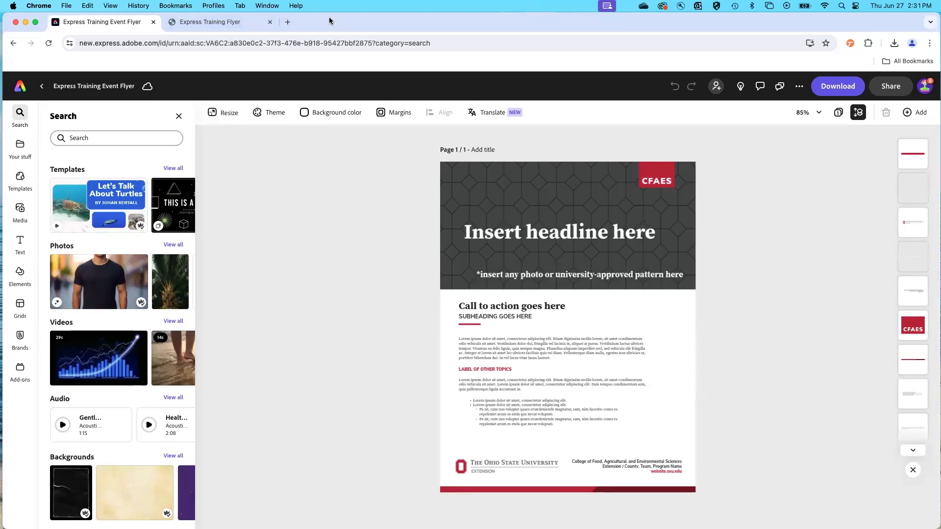
pyautogui.click(759, 87)
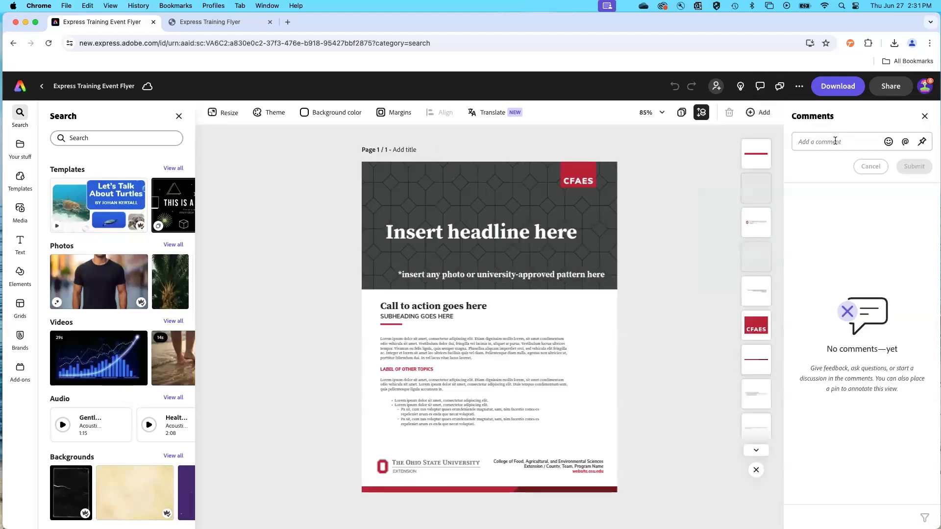
# Start a comment on the flyer and browse the editor's general template categories from Popular templates down to Linkedin post
pyautogui.click(835, 142)
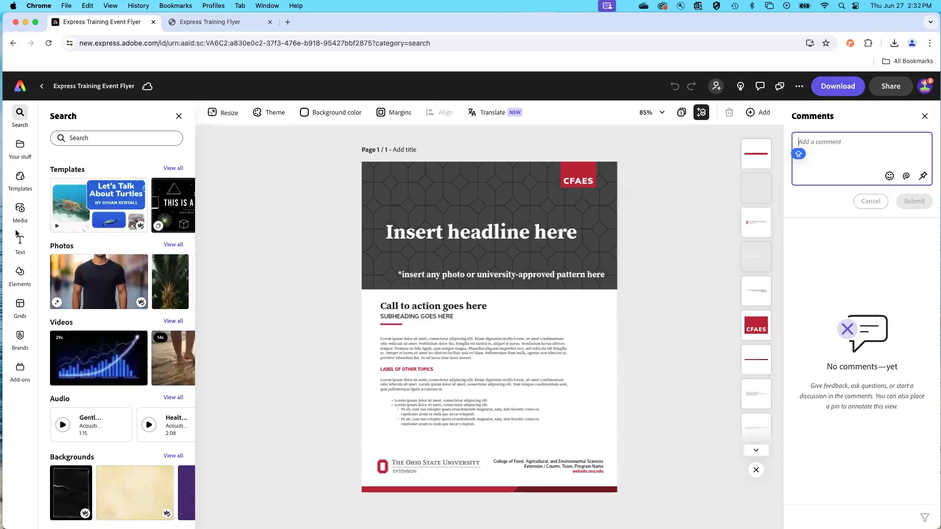
pyautogui.click(20, 180)
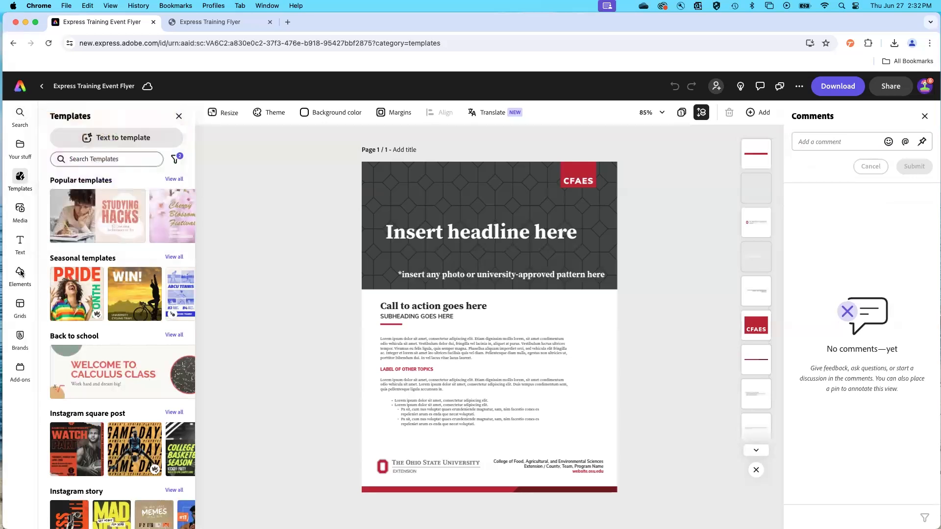
pyautogui.click(20, 338)
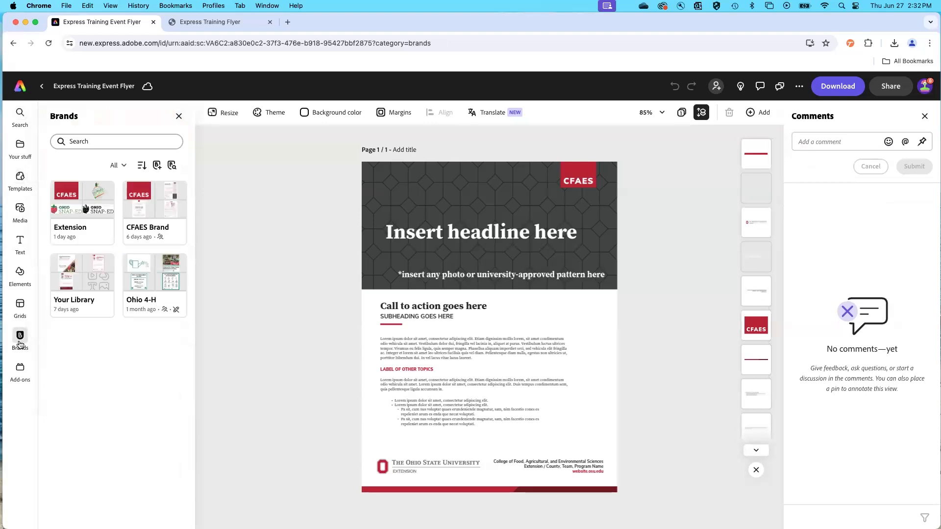
pyautogui.click(20, 181)
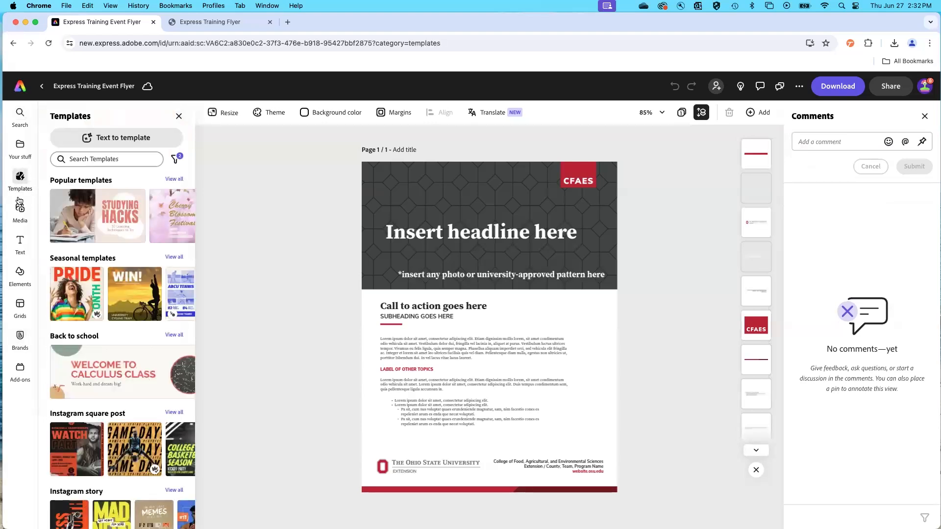
pyautogui.scroll(-1, 132, 329)
pyautogui.scroll(-6, 132, 329)
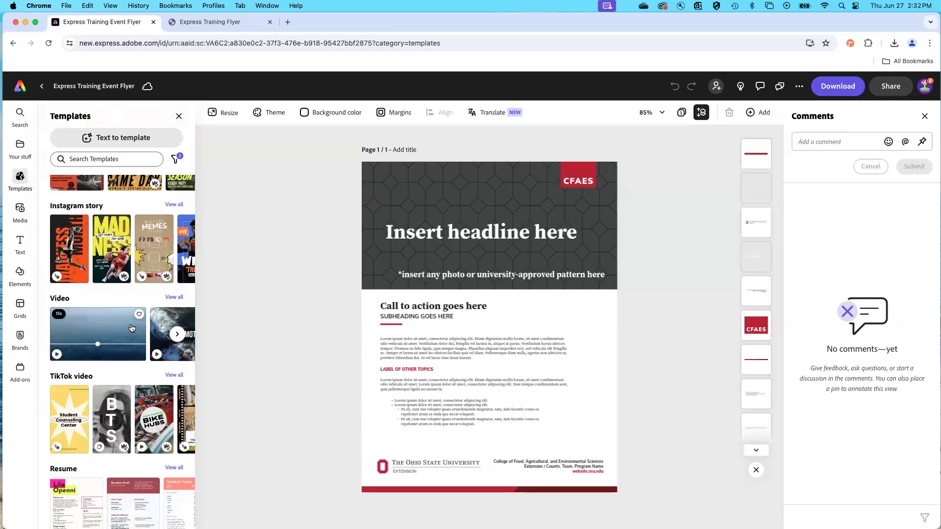
pyautogui.scroll(-6, 132, 329)
pyautogui.scroll(-5, 132, 329)
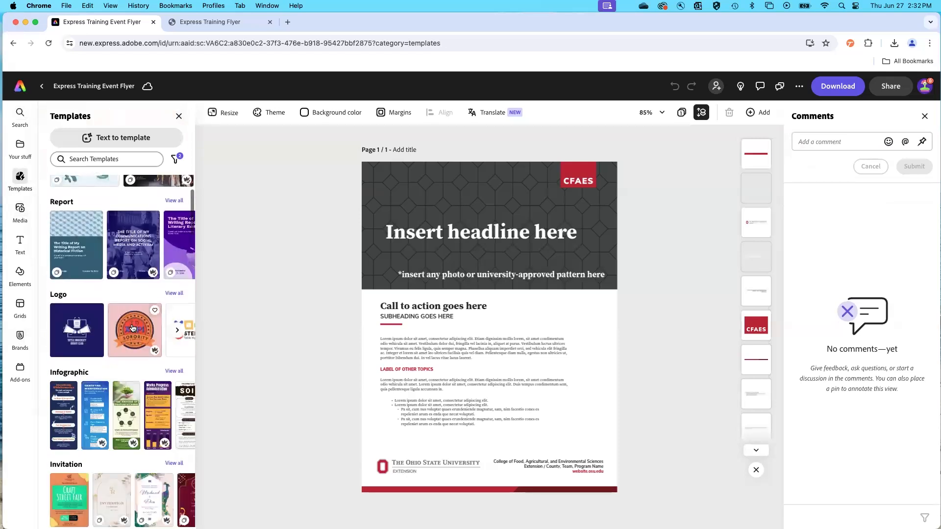
pyautogui.scroll(-6, 132, 329)
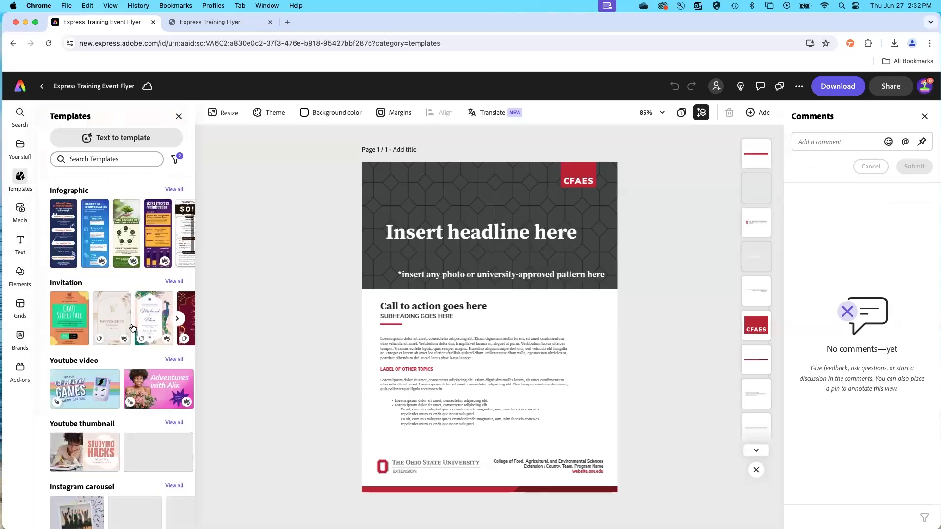
pyautogui.scroll(-4, 137, 328)
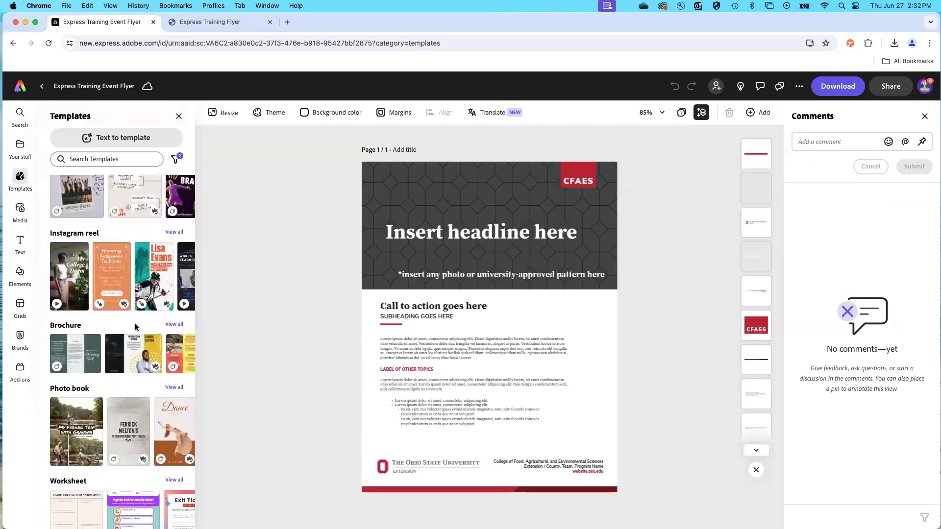
pyautogui.scroll(-3, 147, 333)
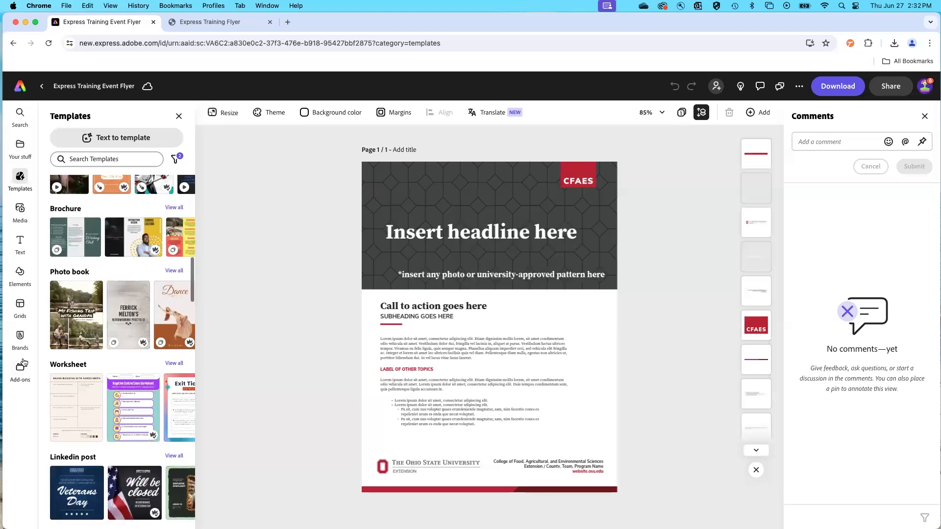
# Open the Extension brand inside the editor and view all of its templates
pyautogui.click(19, 339)
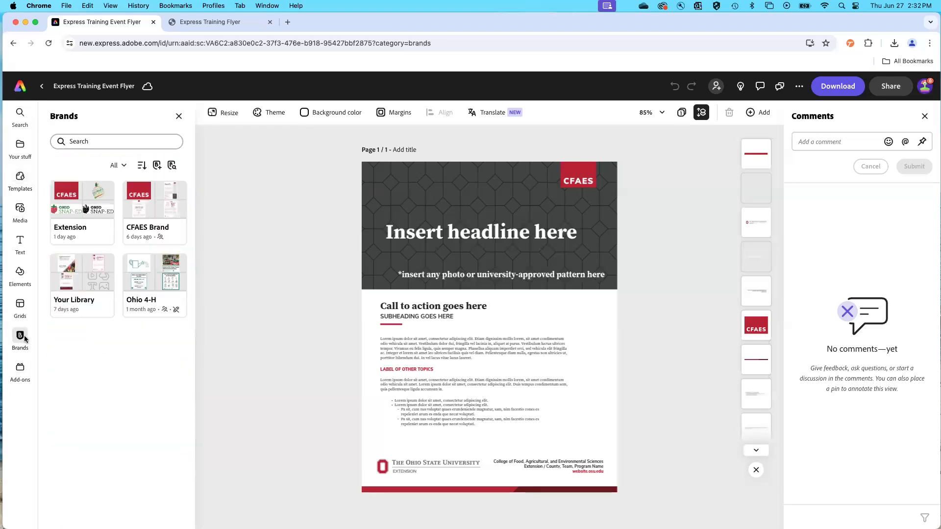
pyautogui.click(73, 211)
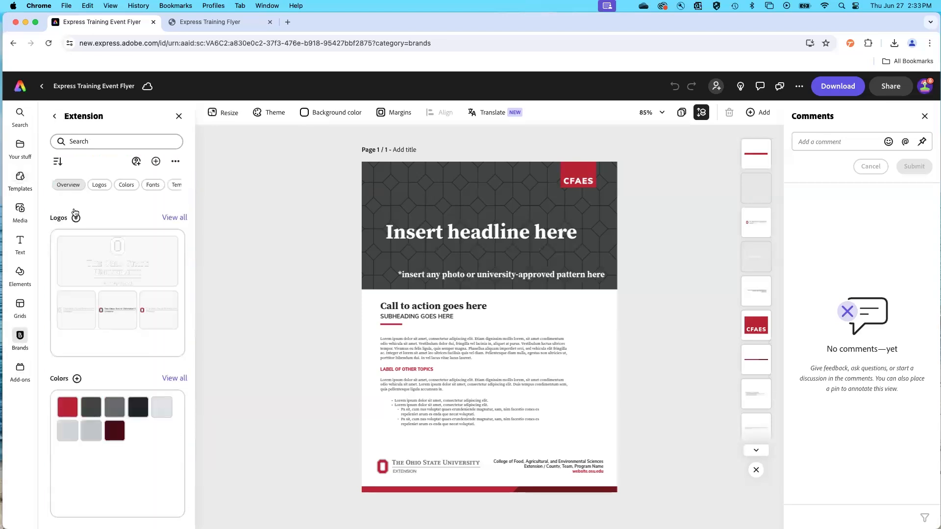
pyautogui.scroll(-5, 111, 355)
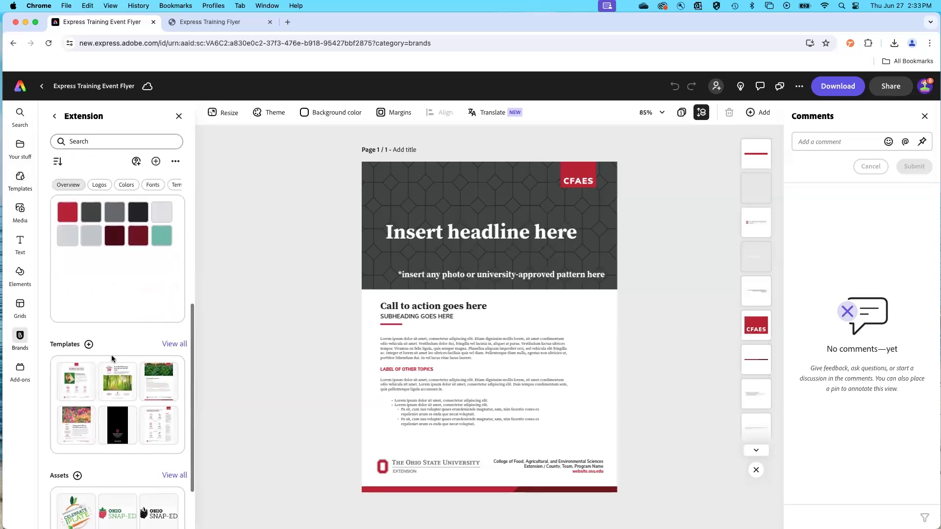
pyautogui.click(171, 346)
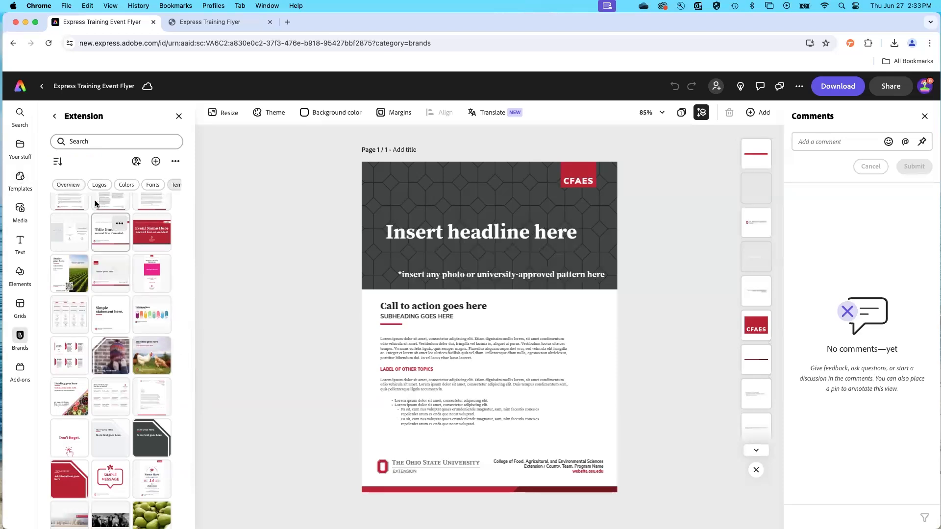
pyautogui.moveTo(145, 192)
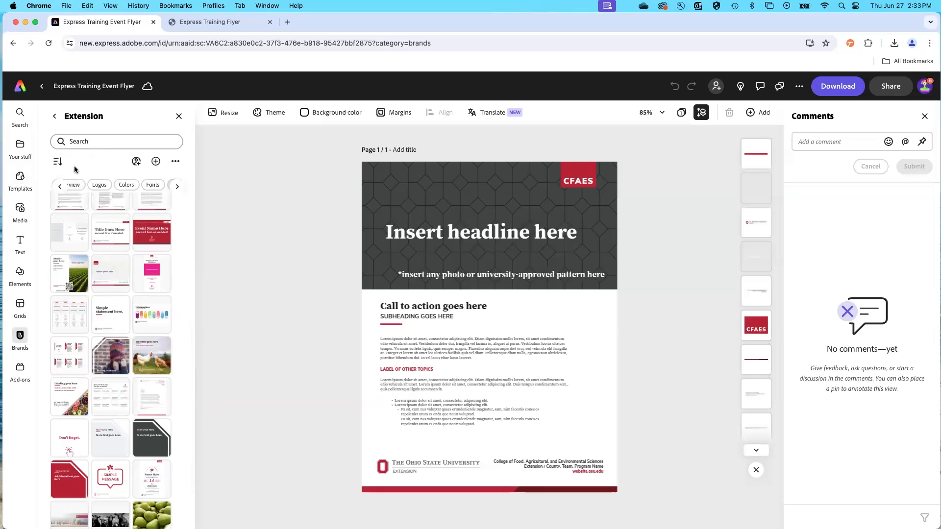
# Leave the flyer, filter the files in Your stuff to Shared with you, and open Ohio Native Plants Pollinators
pyautogui.click(20, 147)
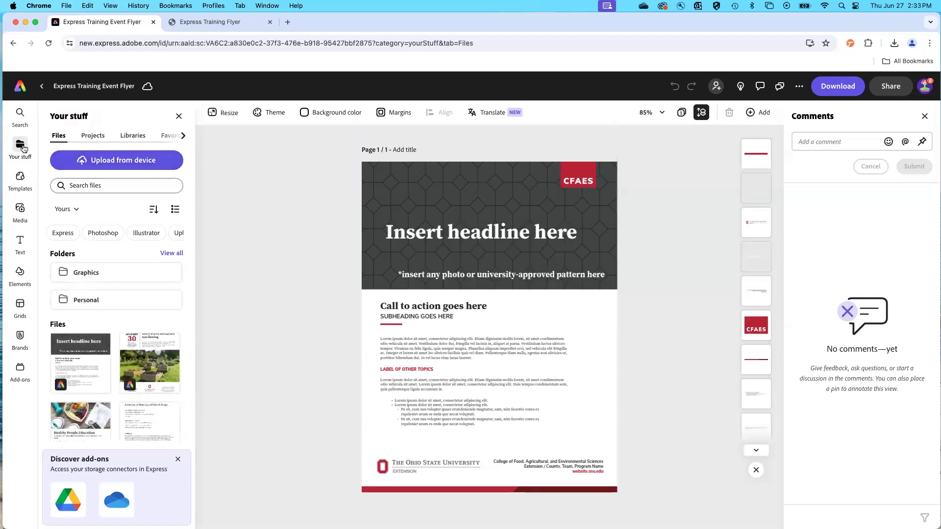
pyautogui.click(22, 87)
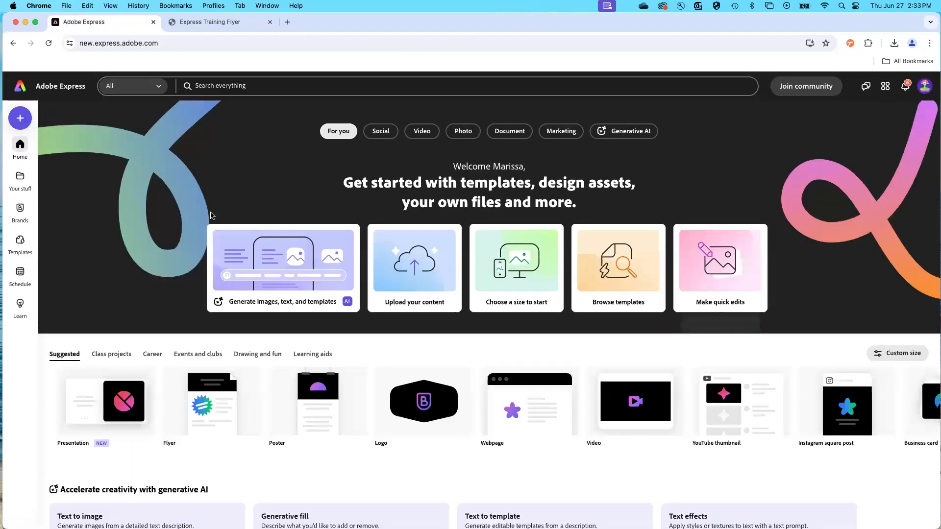
pyautogui.click(20, 181)
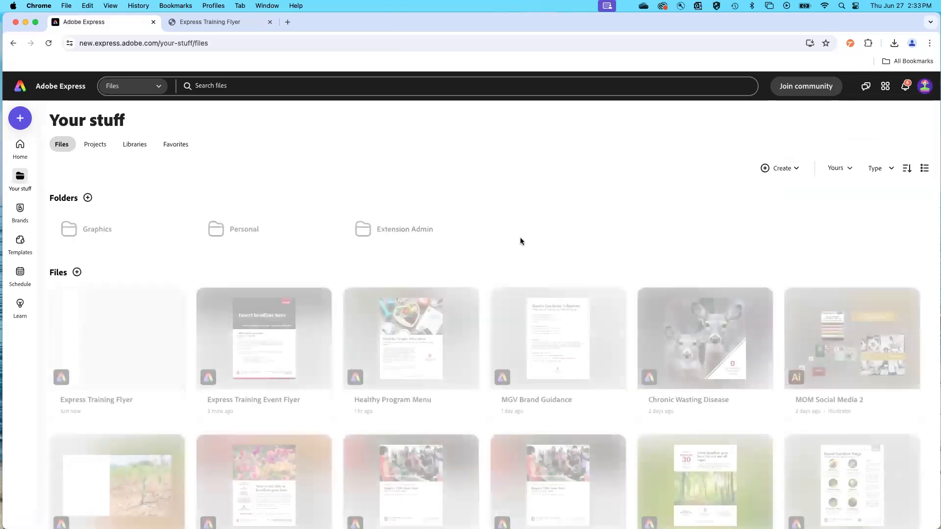
pyautogui.click(842, 169)
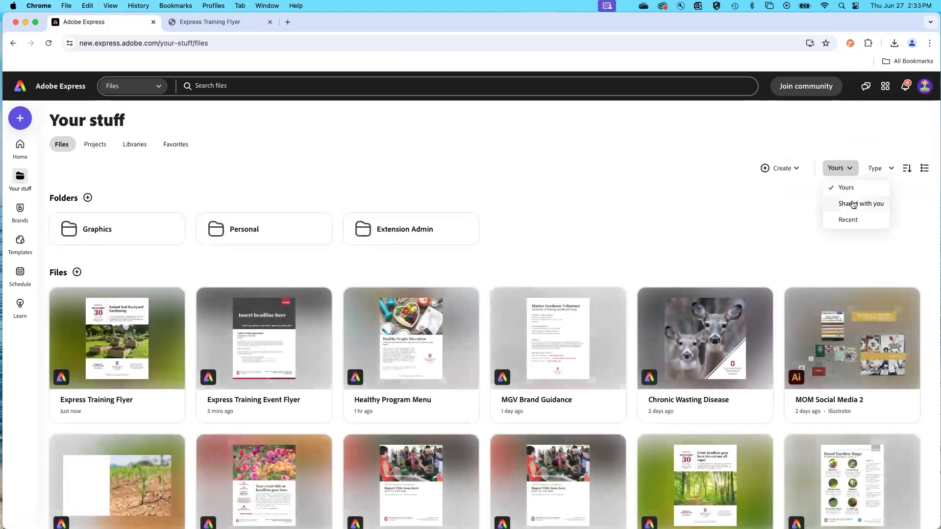
pyautogui.click(854, 204)
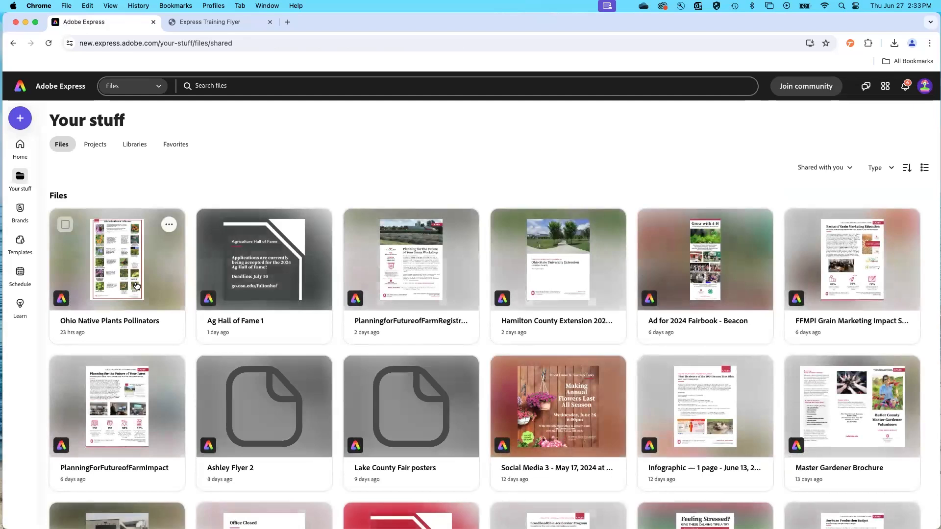
pyautogui.click(137, 285)
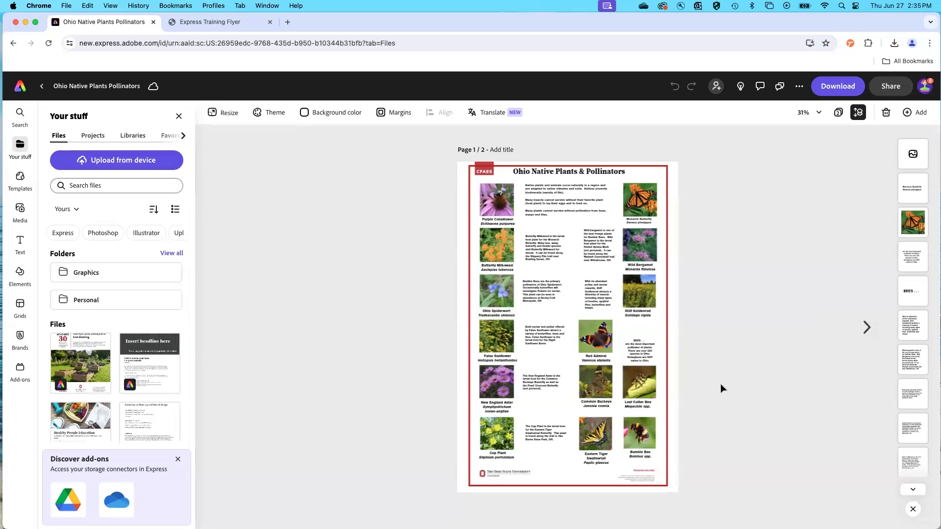
# Compare the poster's original layout on page 1 with the redesigned layout on page 2, ending on page 1
pyautogui.click(867, 328)
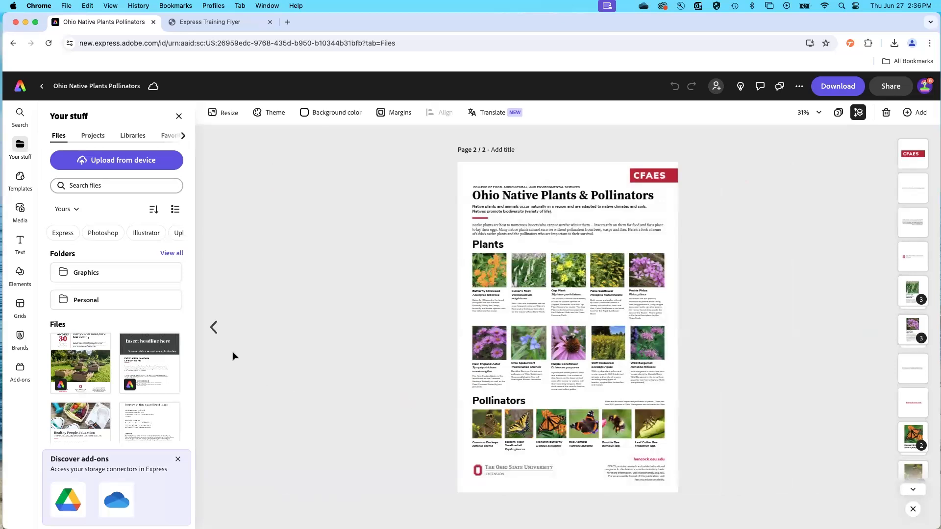
pyautogui.click(214, 328)
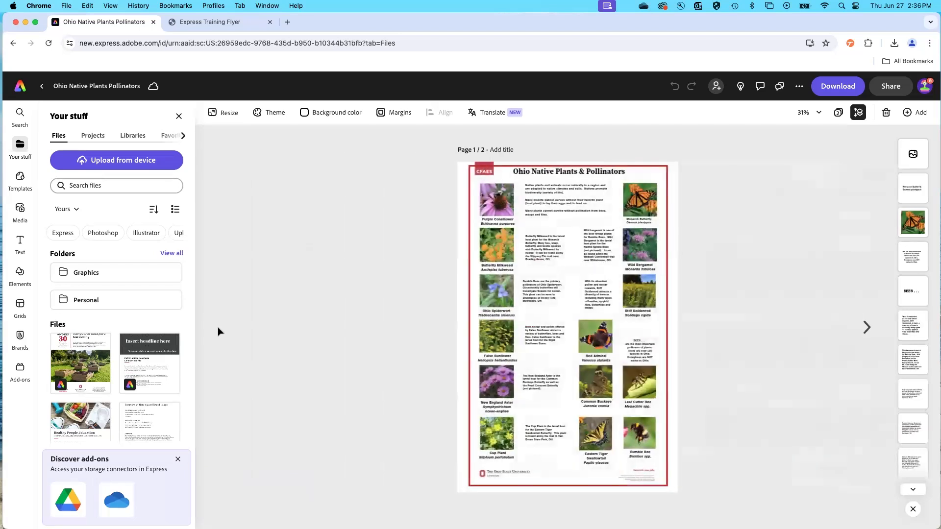
pyautogui.click(869, 326)
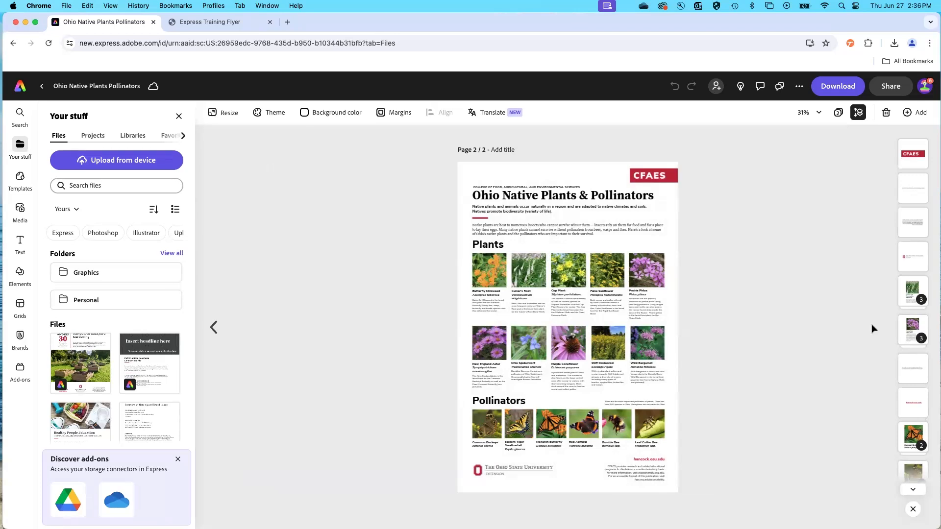
pyautogui.click(215, 328)
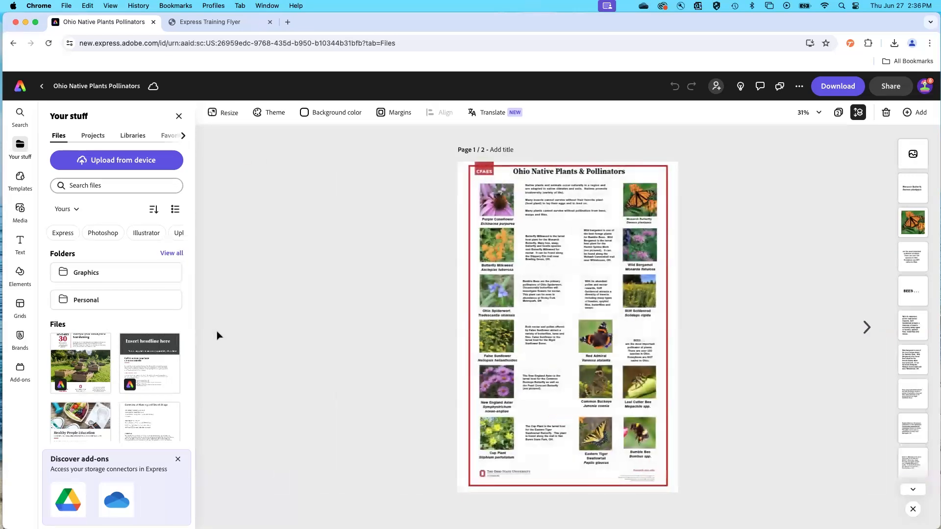